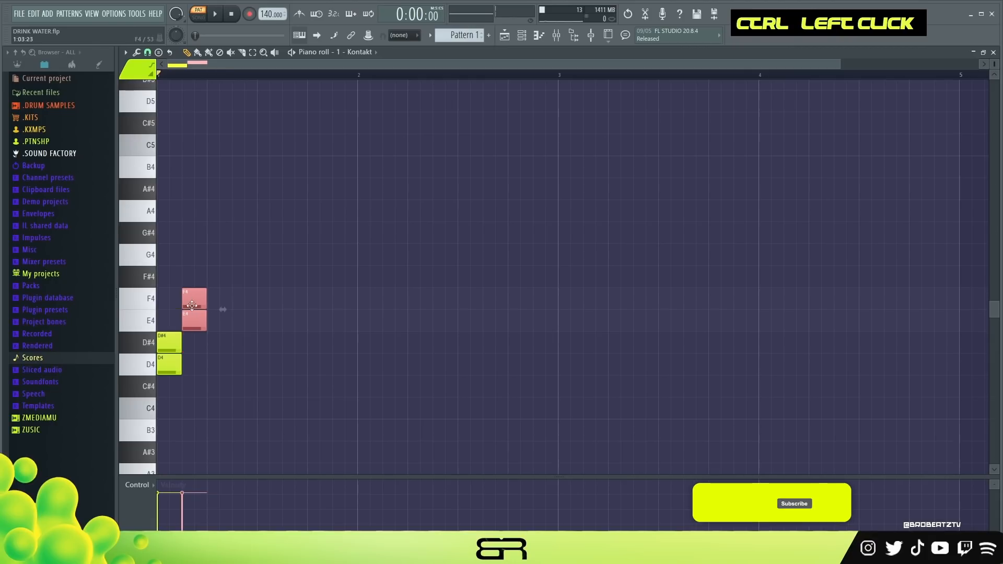
# Step: Stack one-beat notes on D4, D#4, F4 and F#4 and move them to the start of bar 3
pyautogui.moveTo(184, 224)
pyautogui.mouseDown()
pyautogui.moveTo(158, 395)
pyautogui.moveTo(558, 369)
pyautogui.mouseUp()
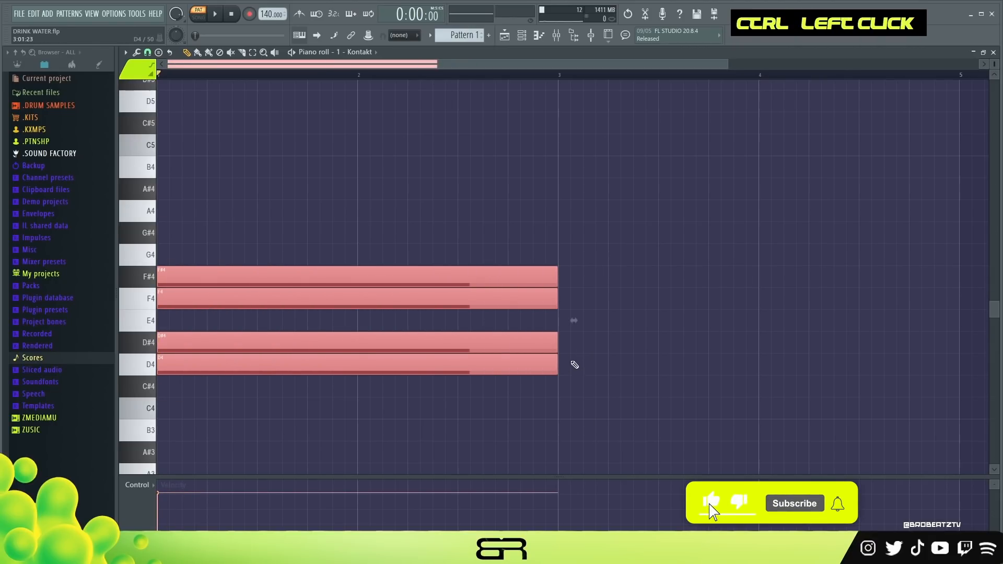
pyautogui.moveTo(557, 342); pyautogui.dragTo(211, 341)
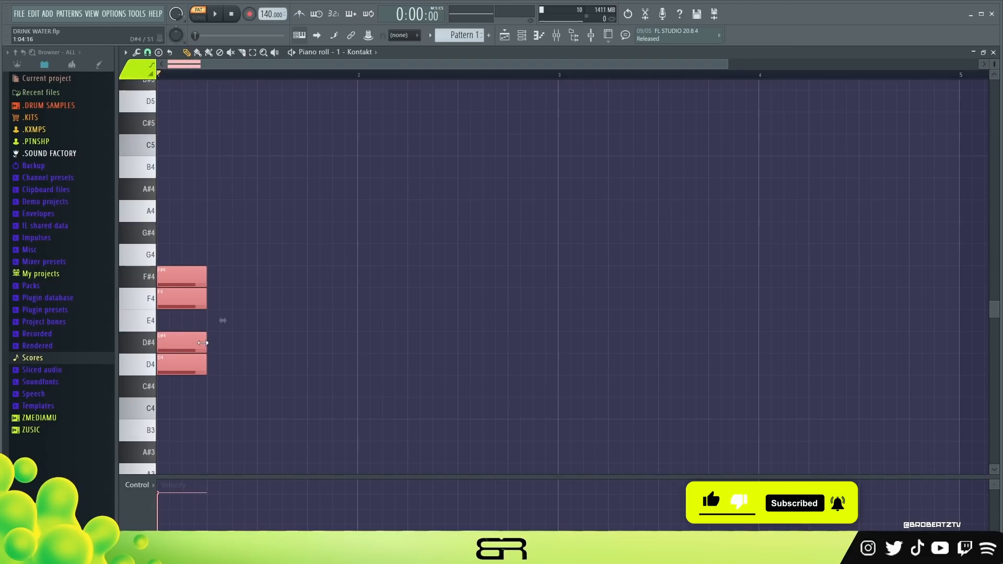
pyautogui.rightClick(244, 258)
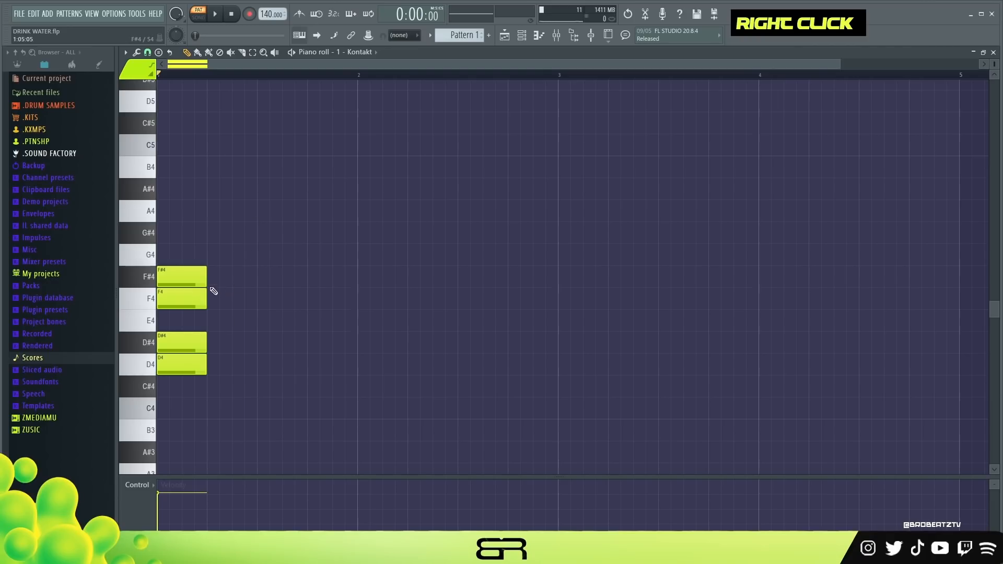
pyautogui.moveTo(222, 278); pyautogui.dragTo(584, 361)
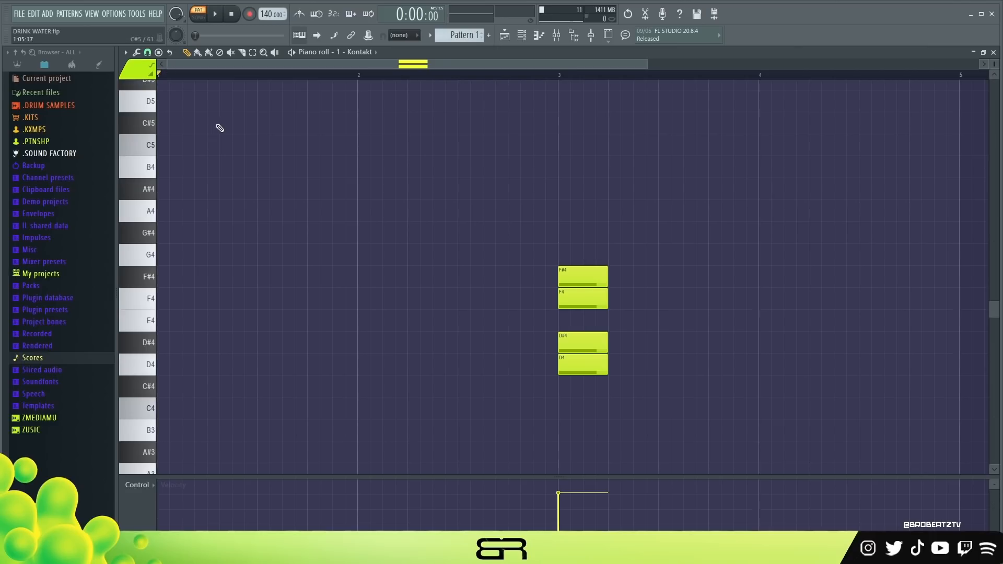
# Step: Set the snap to 1/3 beat and place consecutive 1/3-beat notes D4, D#4 and F4 at the start of bar 1
pyautogui.click(151, 53)
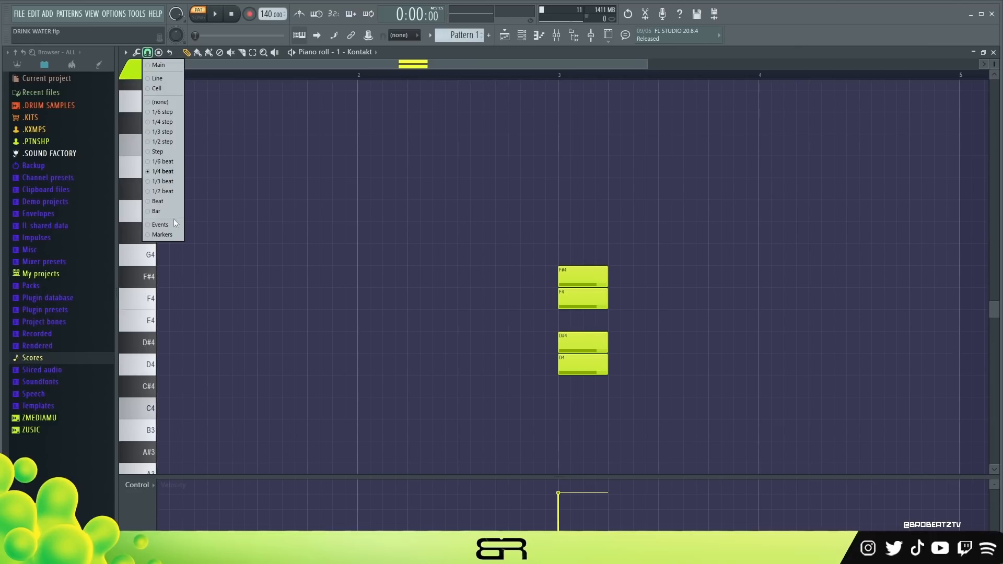
pyautogui.click(159, 191)
pyautogui.click(190, 364)
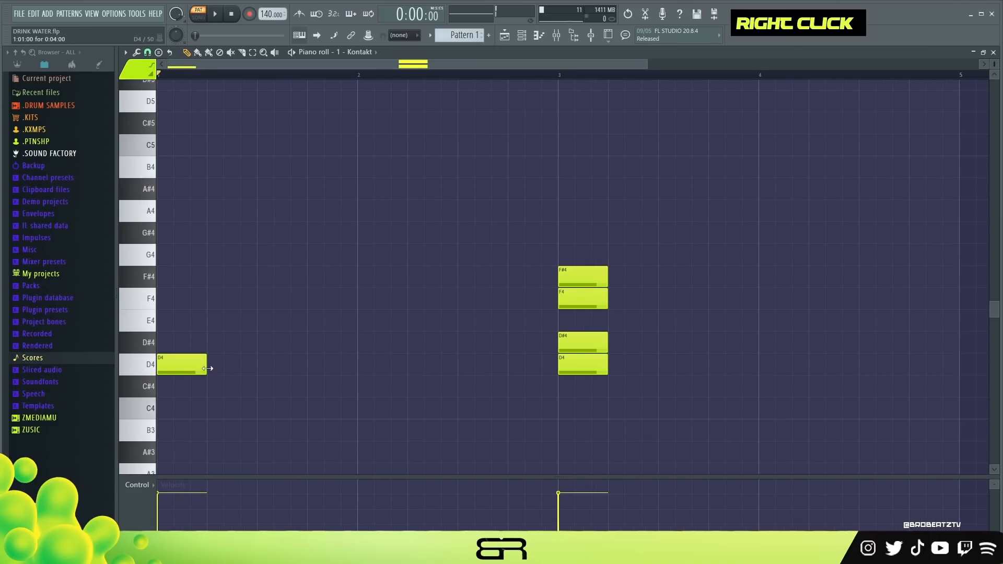
pyautogui.moveTo(207, 369); pyautogui.dragTo(174, 369)
pyautogui.click(176, 345)
pyautogui.click(196, 307)
# Step: Duplicate the D4, D#4, F4 triplet until it fills bars 1 and 2, and play it back
pyautogui.moveTo(233, 275)
pyautogui.keyDown('ctrl'); pyautogui.mouseDown()
pyautogui.moveTo(155, 390)
pyautogui.moveTo(213, 365)
pyautogui.mouseUp(); pyautogui.keyUp('ctrl')
pyautogui.keyDown('ctrl'); pyautogui.moveTo(302, 256); pyautogui.dragTo(155, 409); pyautogui.keyUp('ctrl')
pyautogui.keyDown('shift'); pyautogui.moveTo(164, 365); pyautogui.dragTo(264, 365); pyautogui.keyUp('shift')
pyautogui.keyDown('ctrl'); pyautogui.moveTo(374, 262); pyautogui.dragTo(156, 399); pyautogui.keyUp('ctrl')
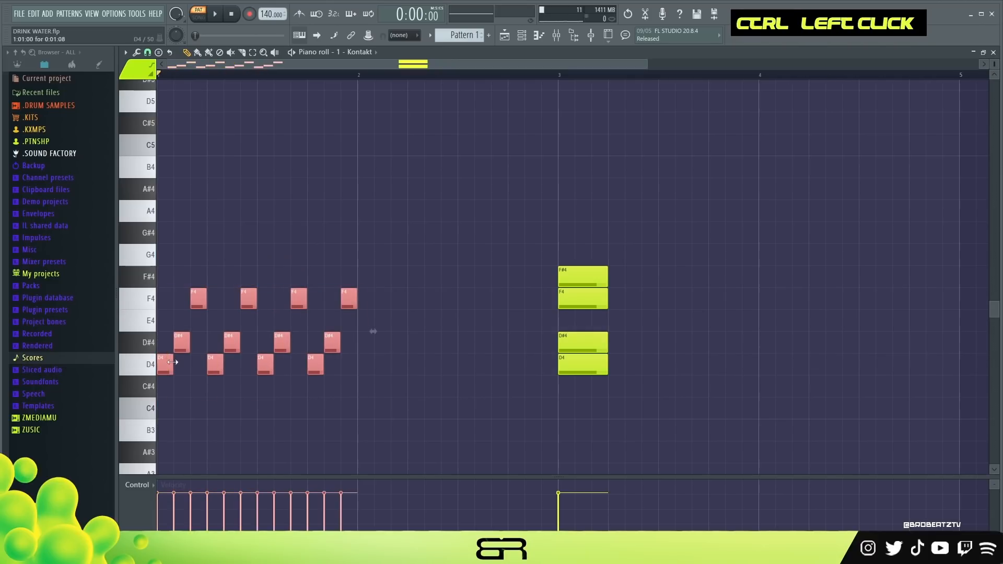
pyautogui.keyDown('shift'); pyautogui.moveTo(165, 364); pyautogui.dragTo(366, 365); pyautogui.keyUp('shift')
pyautogui.keyDown('ctrl'); pyautogui.click(397, 319); pyautogui.keyUp('ctrl')
pyautogui.scroll(-1, 470, 261)
pyautogui.moveTo(647, 63); pyautogui.dragTo(490, 64)
pyautogui.scroll(1, 574, 235)
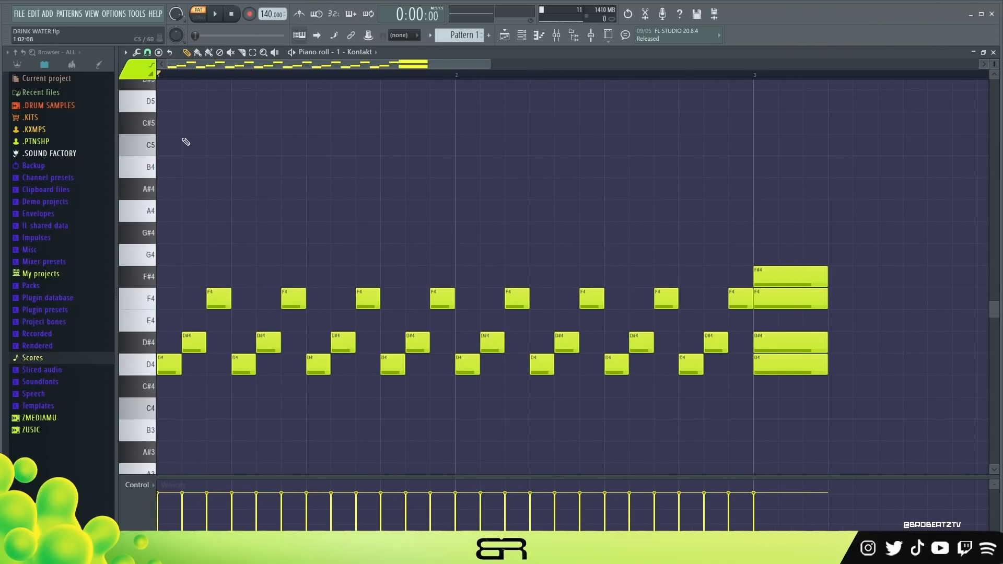
pyautogui.press('space')
pyautogui.press('space')
# Step: Raise the bar 2 notes to a repeating D#4, F4, F#4 triplet and play the melody
pyautogui.keyDown('ctrl'); pyautogui.moveTo(297, 238); pyautogui.dragTo(469, 338); pyautogui.keyUp('ctrl')
pyautogui.rightClick(457, 411)
pyautogui.keyDown('ctrl'); pyautogui.moveTo(464, 273); pyautogui.dragTo(726, 399); pyautogui.keyUp('ctrl')
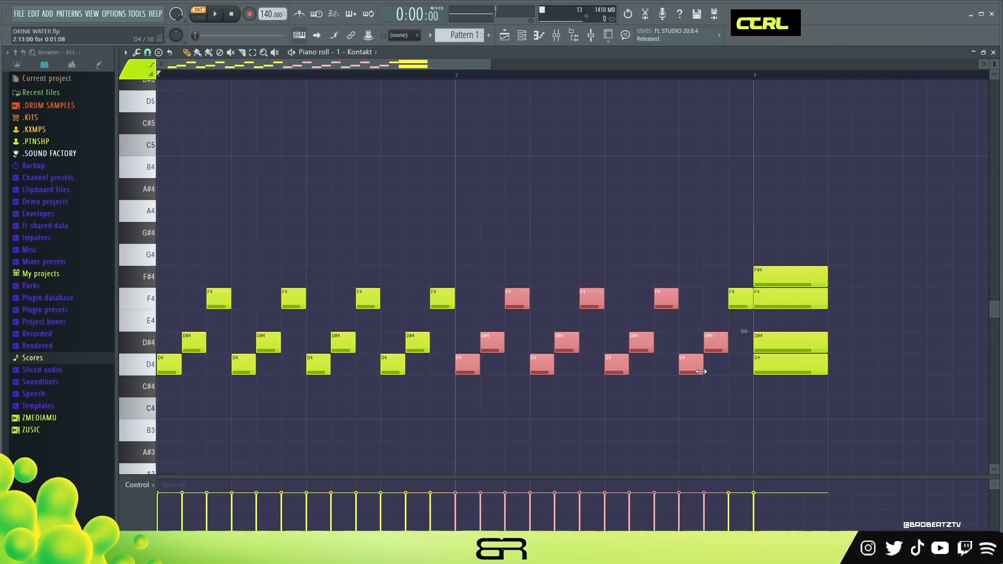
pyautogui.moveTo(695, 364); pyautogui.dragTo(644, 321)
pyautogui.rightClick(677, 372)
pyautogui.rightClick(727, 380)
pyautogui.keyDown('ctrl'); pyautogui.moveTo(721, 320); pyautogui.dragTo(689, 344); pyautogui.keyUp('ctrl')
pyautogui.moveTo(688, 342); pyautogui.dragTo(688, 360)
pyautogui.keyDown('ctrl'); pyautogui.moveTo(727, 314); pyautogui.dragTo(494, 297); pyautogui.keyUp('ctrl')
pyautogui.rightClick(718, 349)
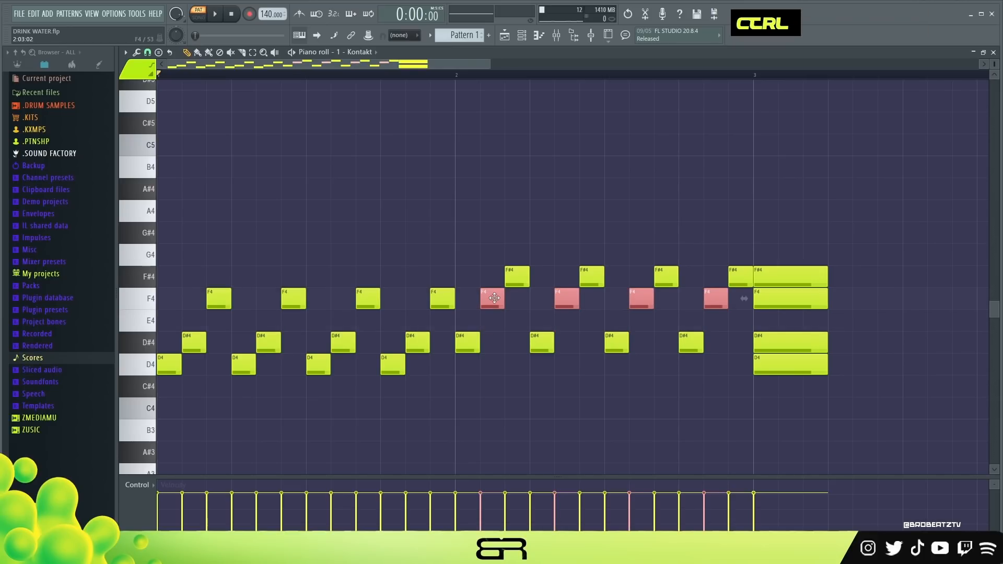
pyautogui.press('space')
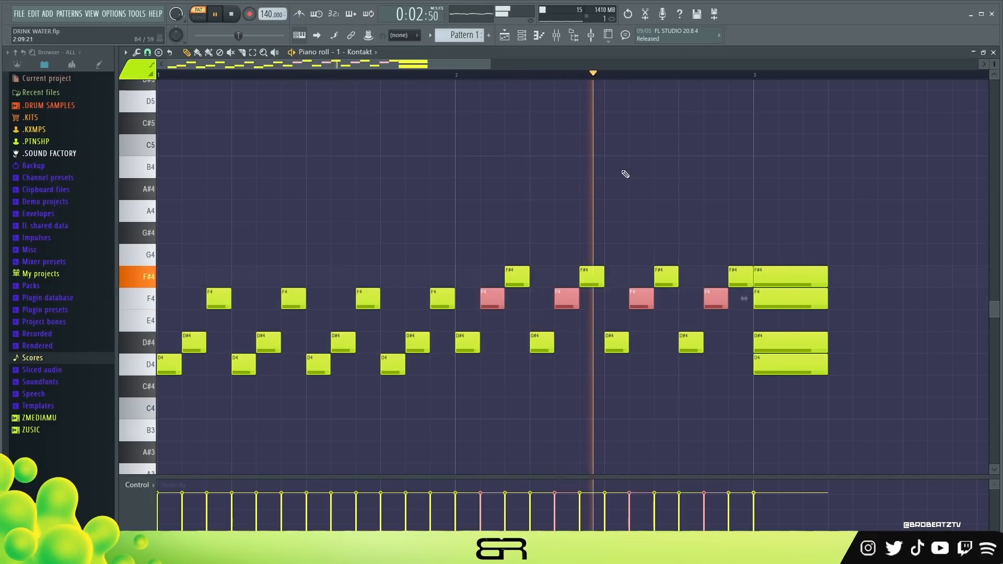
pyautogui.press('space')
# Step: Try G#4 and A4 at the start of bar 3, and delete them along with the stacked reference notes
pyautogui.scroll(-2, 390, 82)
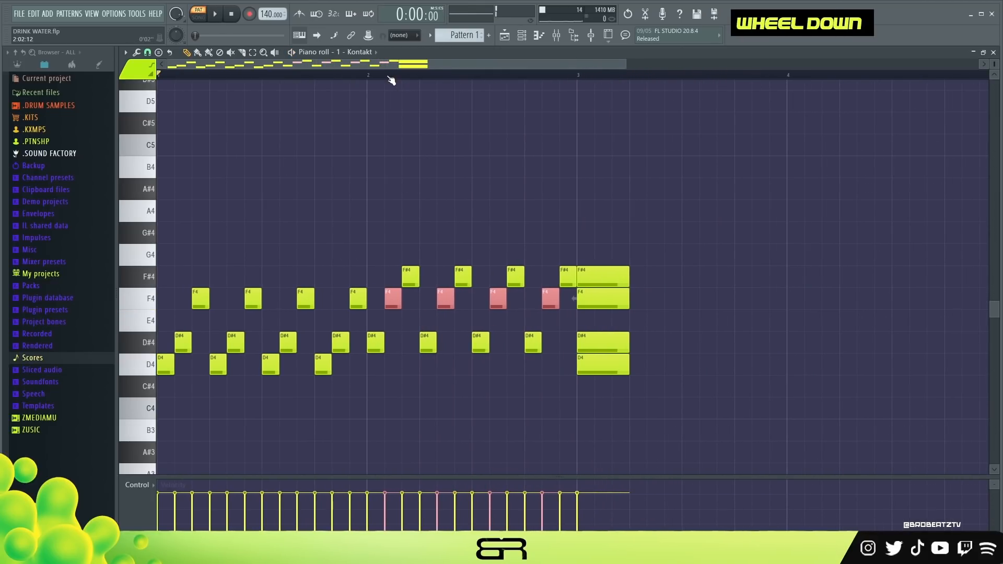
pyautogui.click(584, 235)
pyautogui.click(585, 212)
pyautogui.rightClick(622, 325)
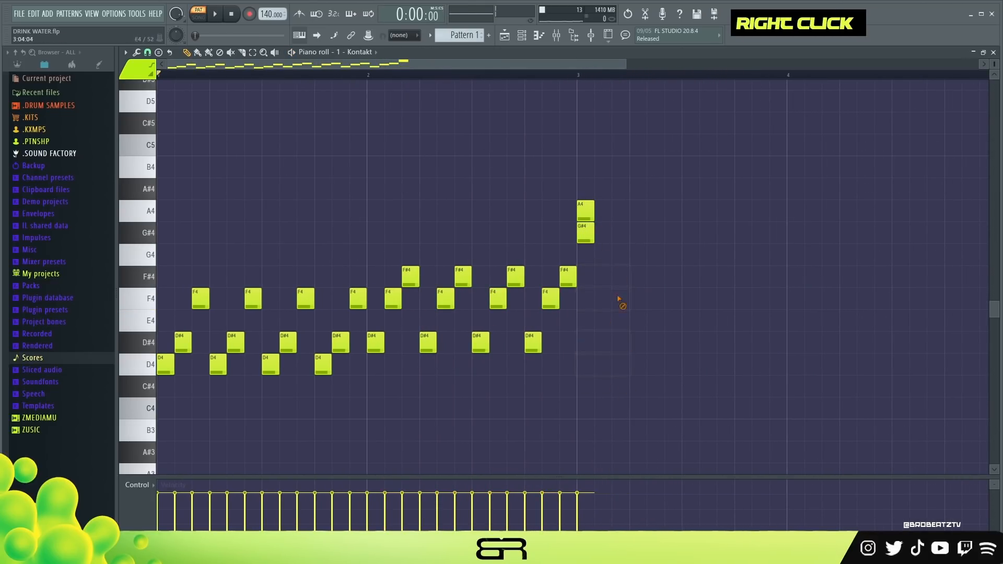
pyautogui.rightClick(589, 233)
pyautogui.rightClick(586, 212)
# Step: Duplicate the two-bar melody into bars 3 and 4
pyautogui.moveTo(596, 244); pyautogui.dragTo(595, 368)
pyautogui.scroll(-6, 598, 262)
pyautogui.scroll(1, 590, 269)
pyautogui.scroll(2, 590, 269)
pyautogui.rightClick(587, 279)
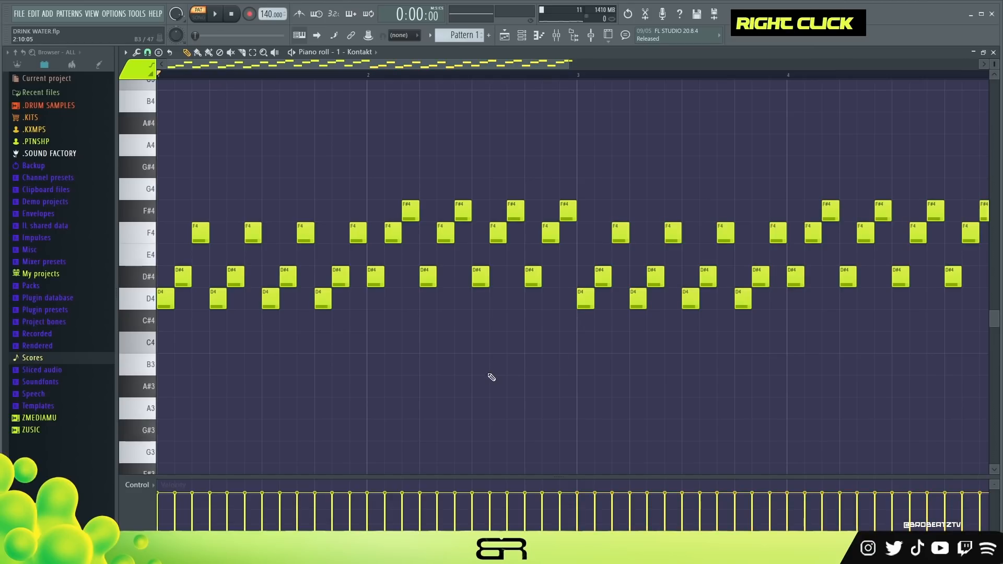
# Step: Add a D#3 bass note about 1:01:08 long at the start of bar 1 and play it with the melody
pyautogui.keyDown('ctrl'); pyautogui.moveTo(179, 278); pyautogui.dragTo(989, 271); pyautogui.keyUp('ctrl')
pyautogui.rightClick(208, 289)
pyautogui.moveTo(362, 70); pyautogui.dragTo(342, 70)
pyautogui.keyDown('ctrl'); pyautogui.moveTo(187, 296); pyautogui.dragTo(162, 346); pyautogui.keyUp('ctrl')
pyautogui.scroll(-3, 189, 341)
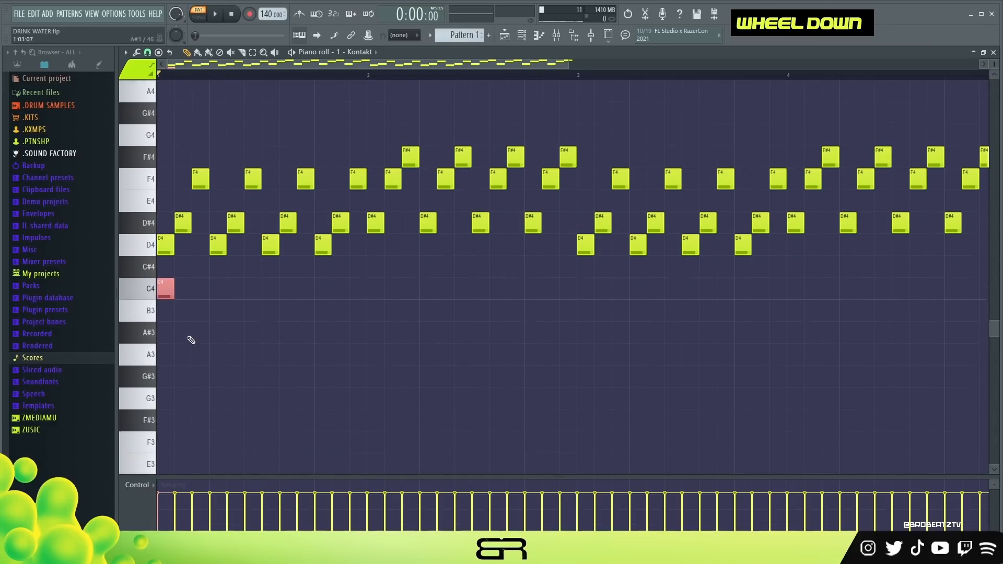
pyautogui.moveTo(162, 278); pyautogui.dragTo(384, 464)
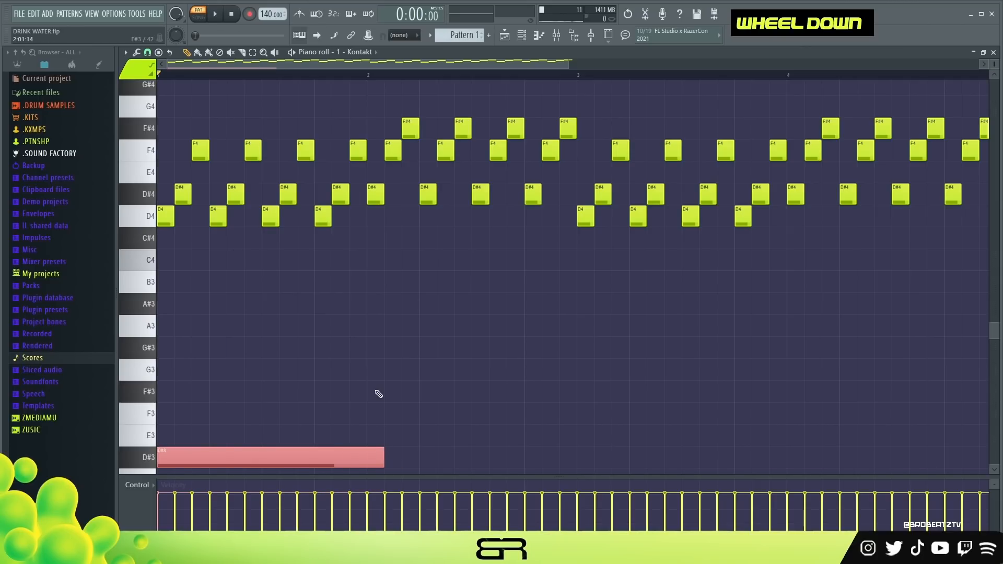
pyautogui.scroll(-6, 417, 336)
pyautogui.press('space')
pyautogui.press('space')
# Step: Transpose all notes up one octave and play the pattern back
pyautogui.hotkey('ctrl', 'a')
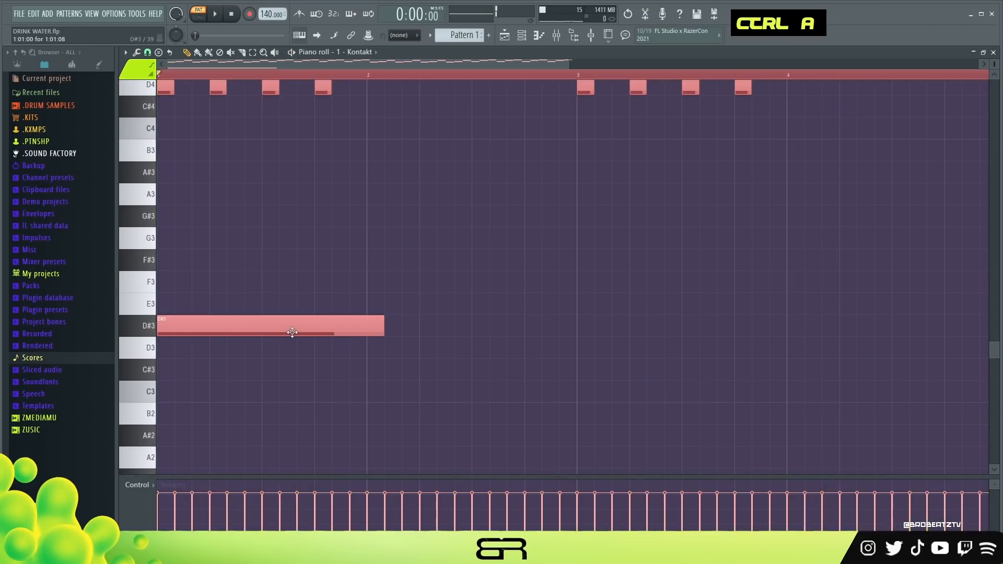
pyautogui.hotkey('ctrl', 'Up')
pyautogui.press('space')
pyautogui.scroll(2, 334, 332)
pyautogui.press('space')
pyautogui.press('space')
pyautogui.press('space')
pyautogui.press('space')
pyautogui.scroll(3, 392, 347)
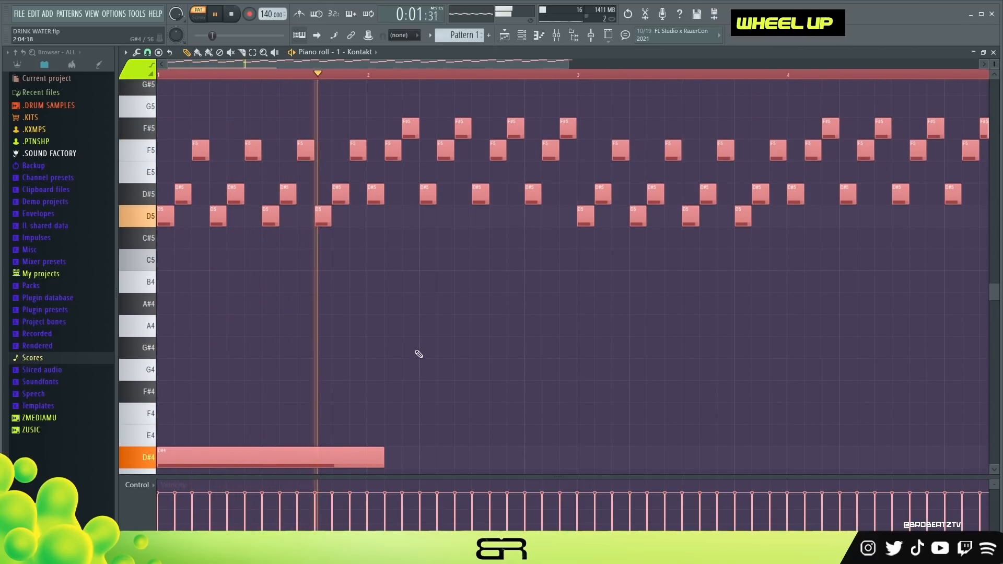
pyautogui.press('space')
pyautogui.scroll(-1, 407, 366)
pyautogui.moveTo(385, 398); pyautogui.dragTo(363, 401)
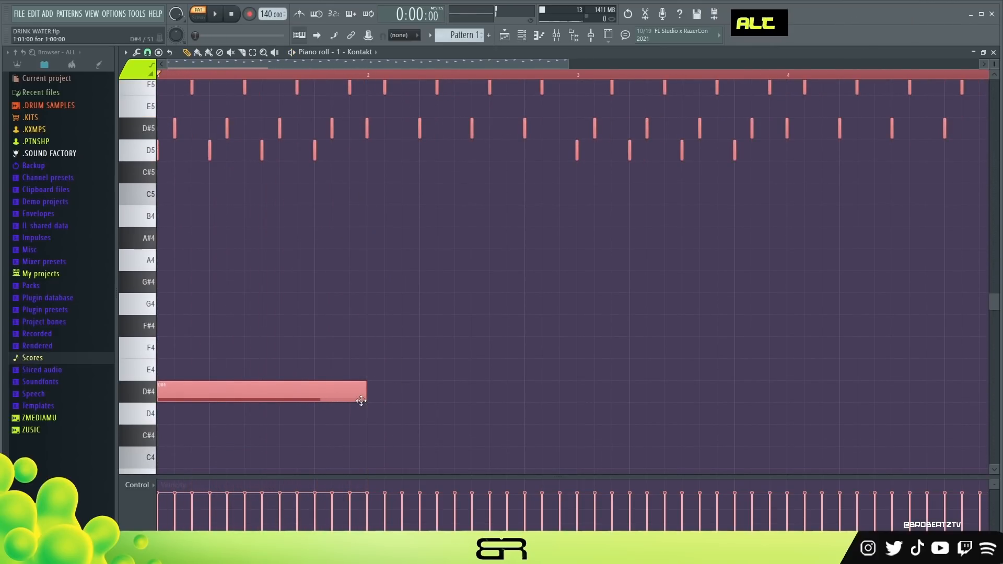
pyautogui.hotkey('ctrl', 'z')
# Step: Try the bass line as D4 in bar 1 and D#4 in bar 2, and play it back
pyautogui.moveTo(999, 67); pyautogui.dragTo(998, 63)
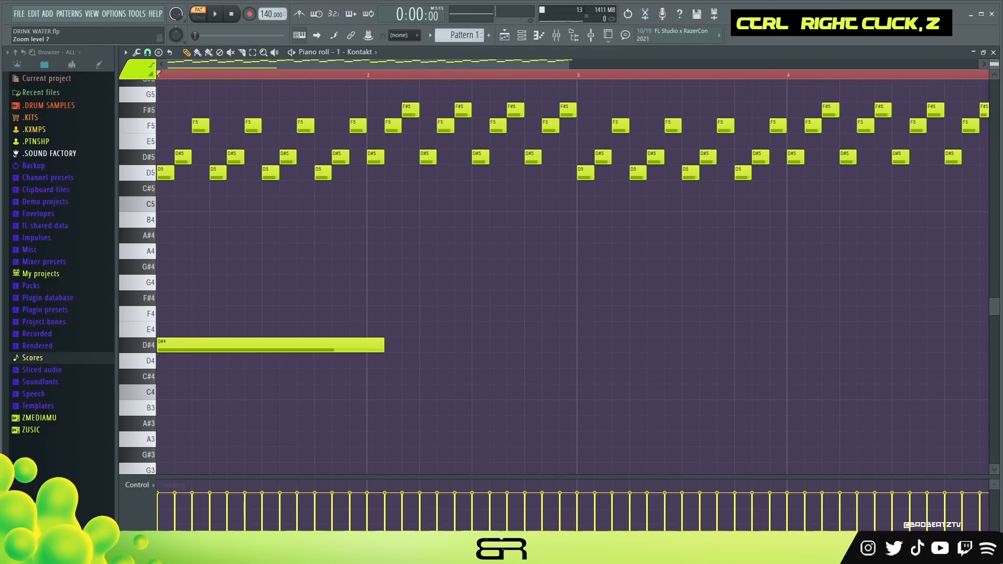
pyautogui.scroll(2, 726, 280)
pyautogui.rightClick(431, 360)
pyautogui.scroll(-1, 431, 361)
pyautogui.moveTo(540, 165); pyautogui.dragTo(396, 147)
pyautogui.scroll(-2, 441, 289)
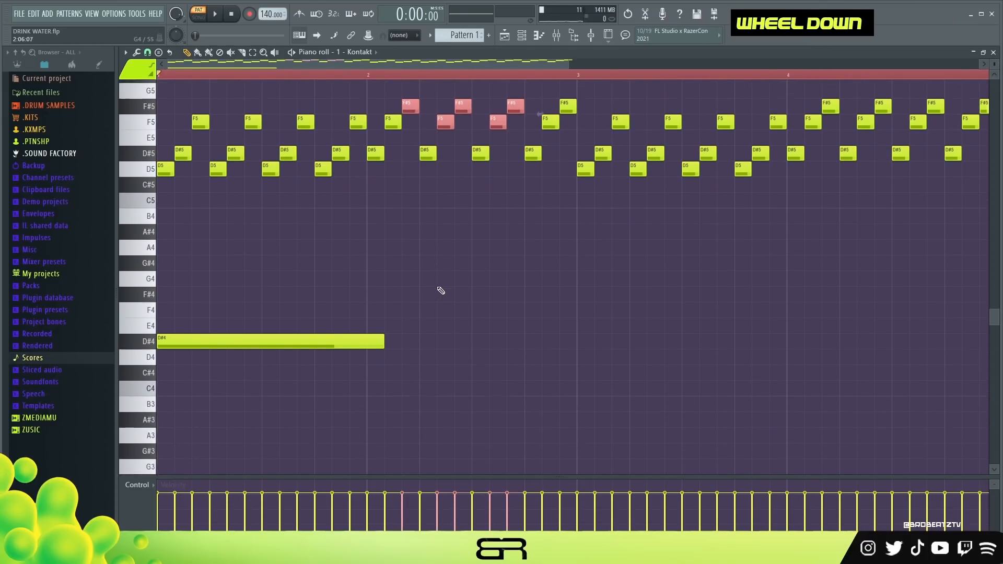
pyautogui.rightClick(373, 282)
pyautogui.moveTo(379, 297); pyautogui.dragTo(336, 318)
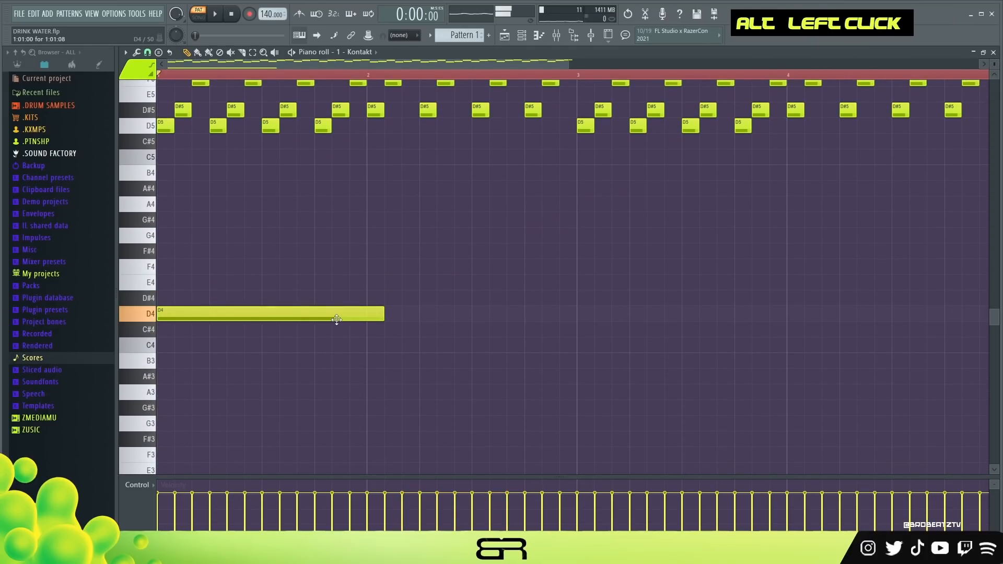
pyautogui.press('space')
pyautogui.click(385, 298)
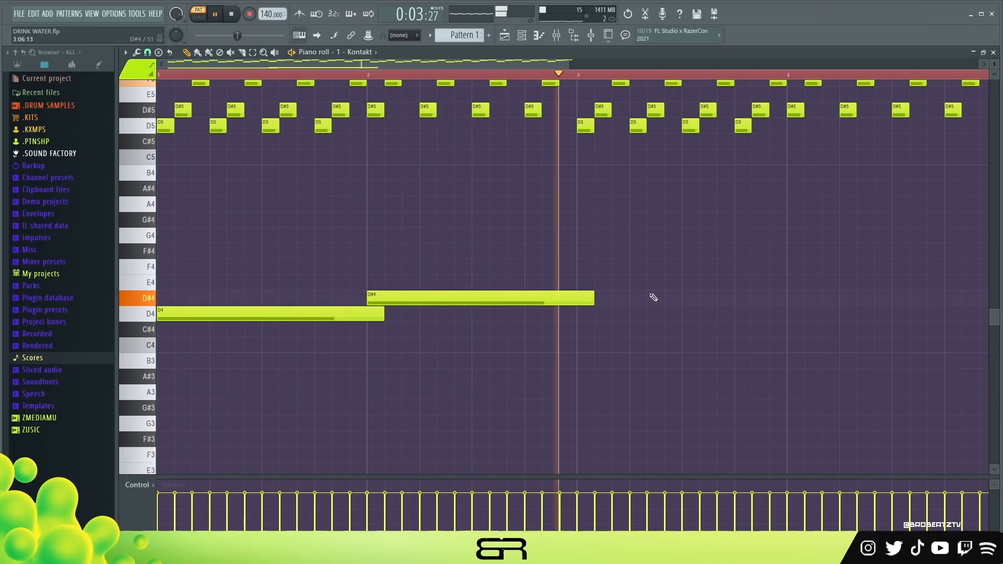
pyautogui.press('space')
# Step: Delete the bar 2 bass note and put the first one back on D#4, ending just before bar 2
pyautogui.rightClick(567, 299)
pyautogui.moveTo(248, 315); pyautogui.dragTo(243, 303)
pyautogui.moveTo(380, 300); pyautogui.dragTo(355, 300)
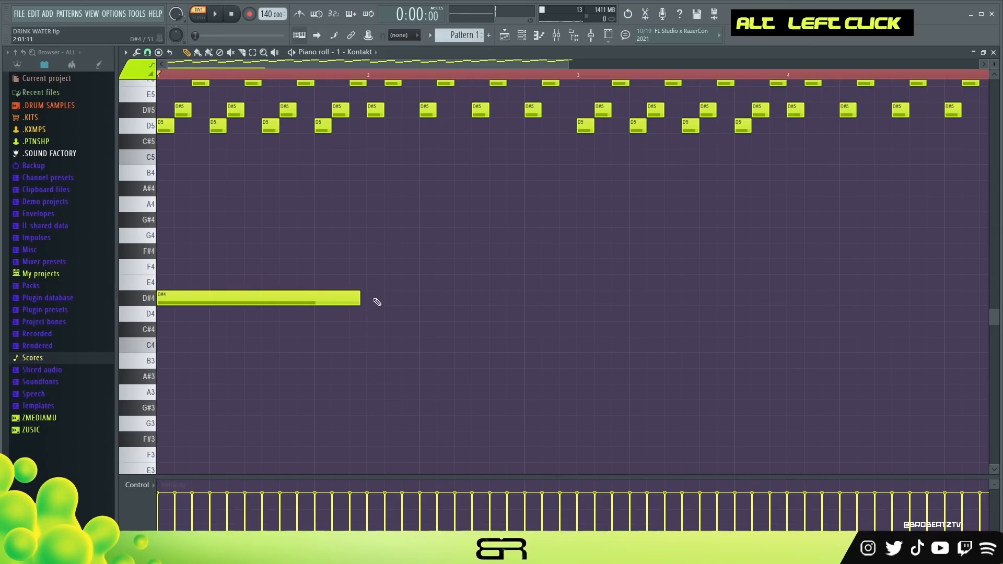
# Step: Add a second bass note of the same length at the start of bar 2 and lower it to A#3
pyautogui.click(373, 300)
pyautogui.keyDown('ctrl'); pyautogui.click(418, 303); pyautogui.keyUp('ctrl')
pyautogui.hotkey('shift', 'Down')
pyautogui.hotkey('shift', 'Down')
pyautogui.hotkey('shift', 'Down')
pyautogui.hotkey('shift', 'Down')
pyautogui.hotkey('shift', 'Down')
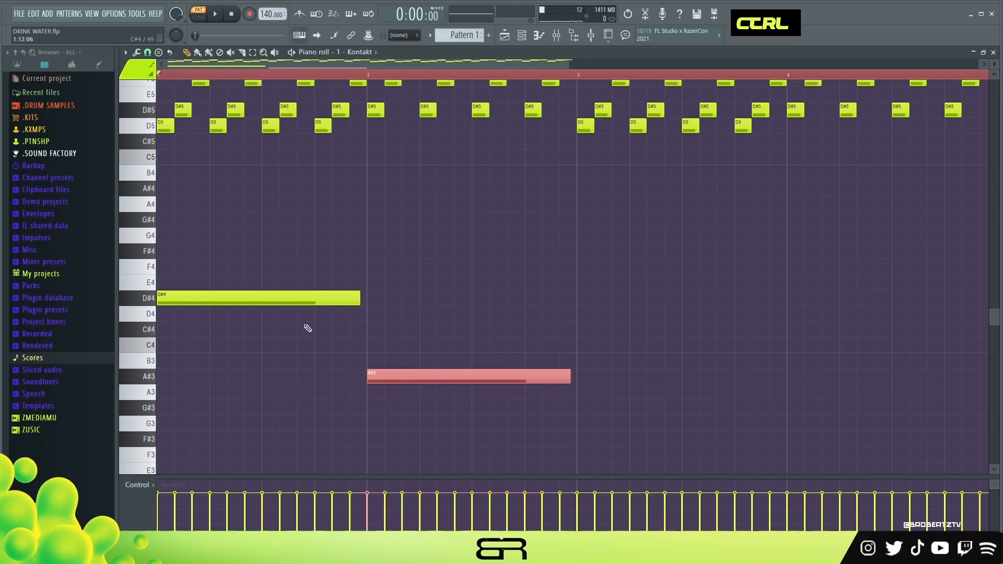
# Step: Duplicate the D#4 and A#3 bass notes into bars 3 and 4 and play the pattern
pyautogui.moveTo(309, 298); pyautogui.dragTo(298, 341)
pyautogui.moveTo(392, 355); pyautogui.dragTo(418, 399)
pyautogui.moveTo(235, 302); pyautogui.dragTo(643, 295)
pyautogui.press('space')
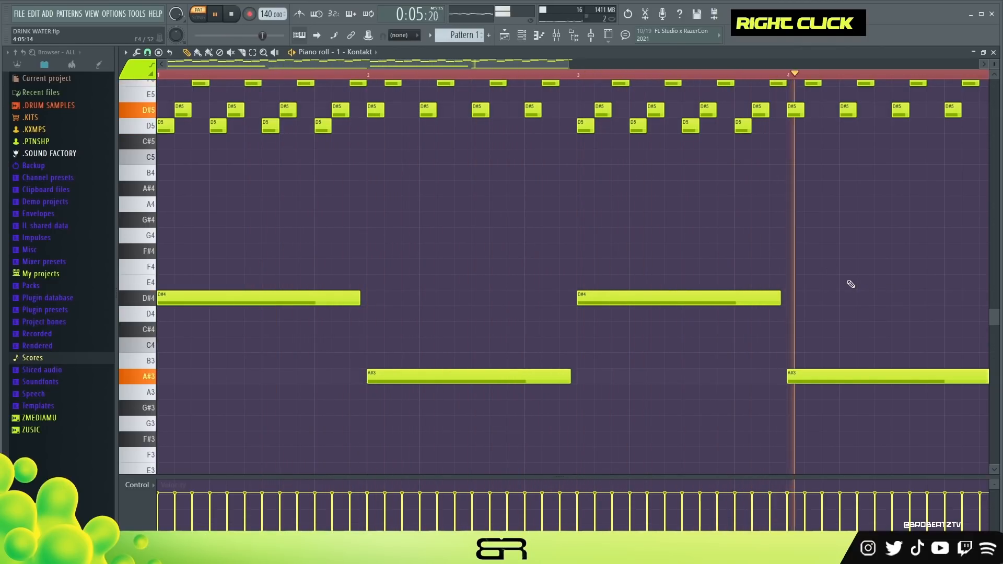
pyautogui.press('space')
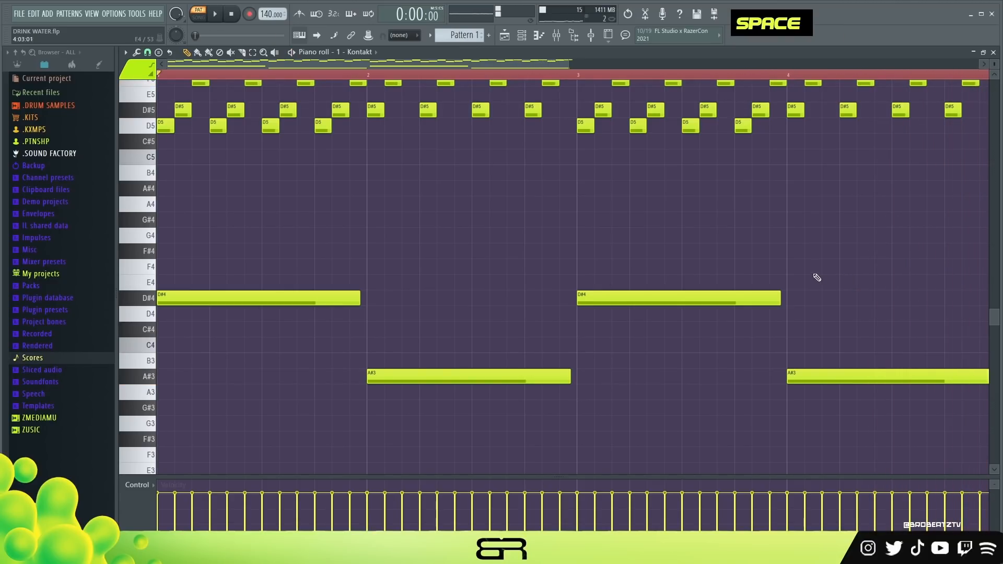
pyautogui.scroll(3, 817, 280)
pyautogui.keyDown('ctrl'); pyautogui.rightClick(750, 267); pyautogui.keyUp('ctrl')
pyautogui.keyDown('ctrl'); pyautogui.rightClick(685, 262); pyautogui.keyUp('ctrl')
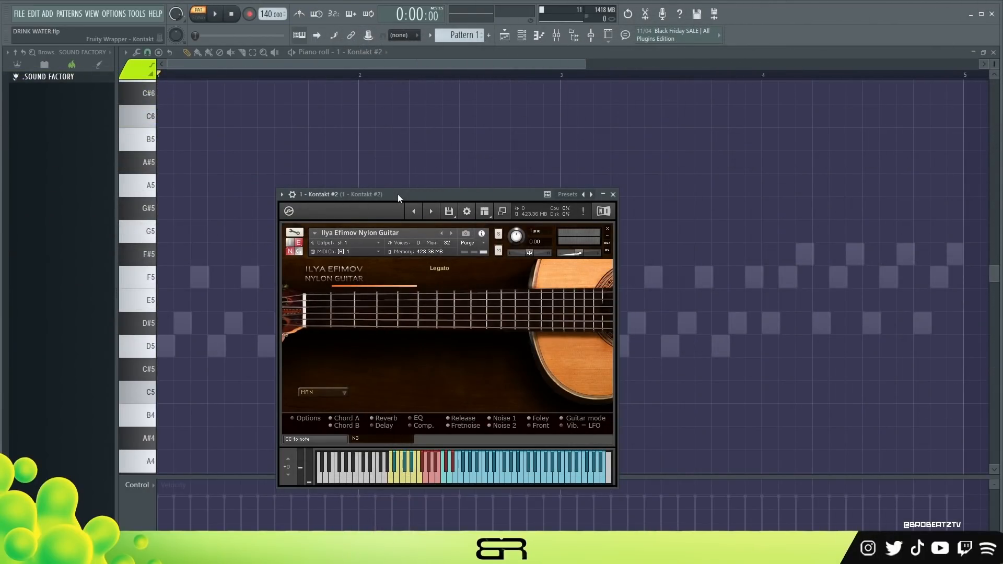
# Step: Close the Ilya Efimov Nylon Guitar window and set the Kontakt #2 piano roll's snap to 1/3 beat
pyautogui.moveTo(398, 196); pyautogui.dragTo(472, 127)
pyautogui.click(687, 126)
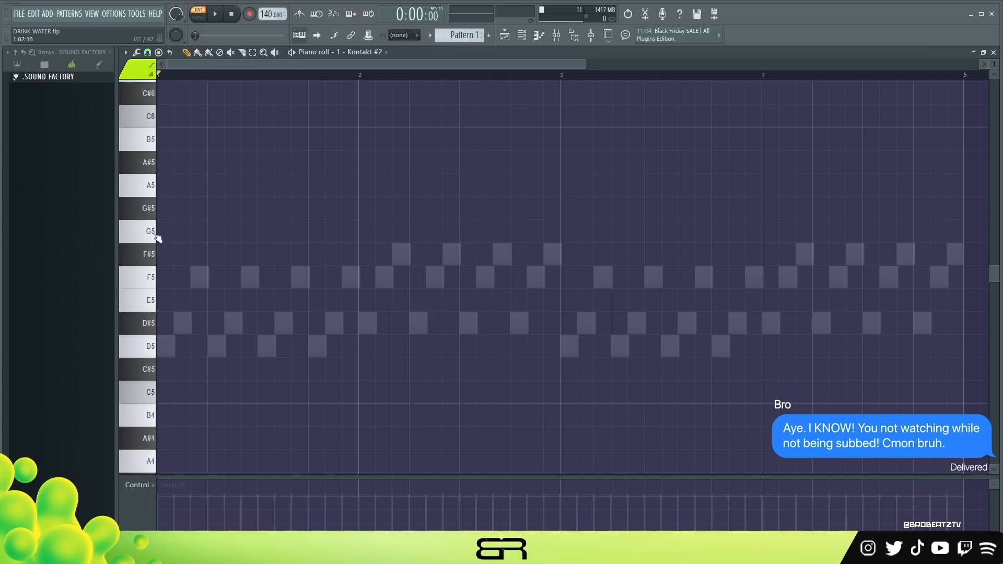
pyautogui.click(148, 53)
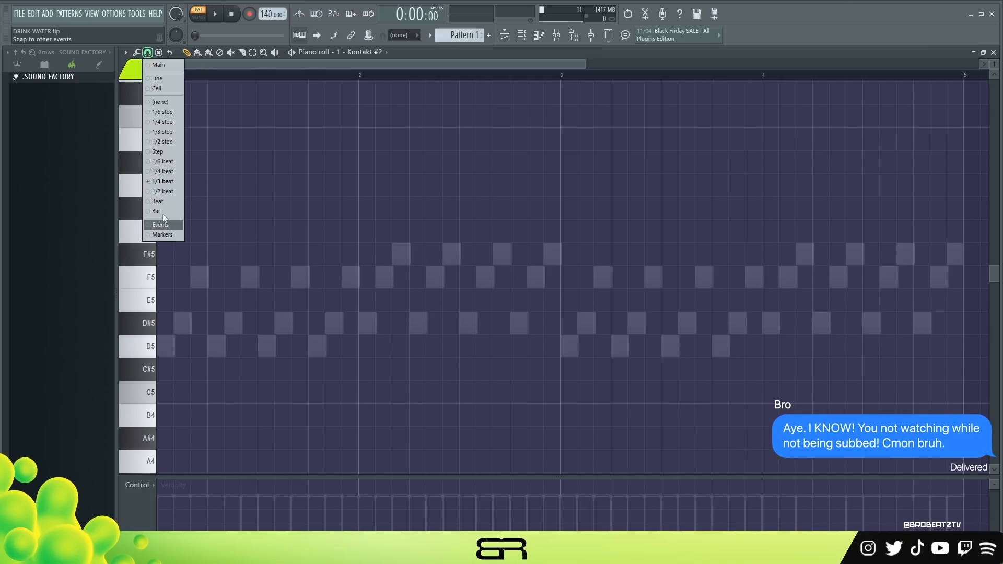
pyautogui.click(162, 179)
# Step: Place an F#5 note on beat 2 of bar 1, shorten it to a sliver and play it back
pyautogui.click(217, 261)
pyautogui.moveTo(271, 220); pyautogui.dragTo(204, 310)
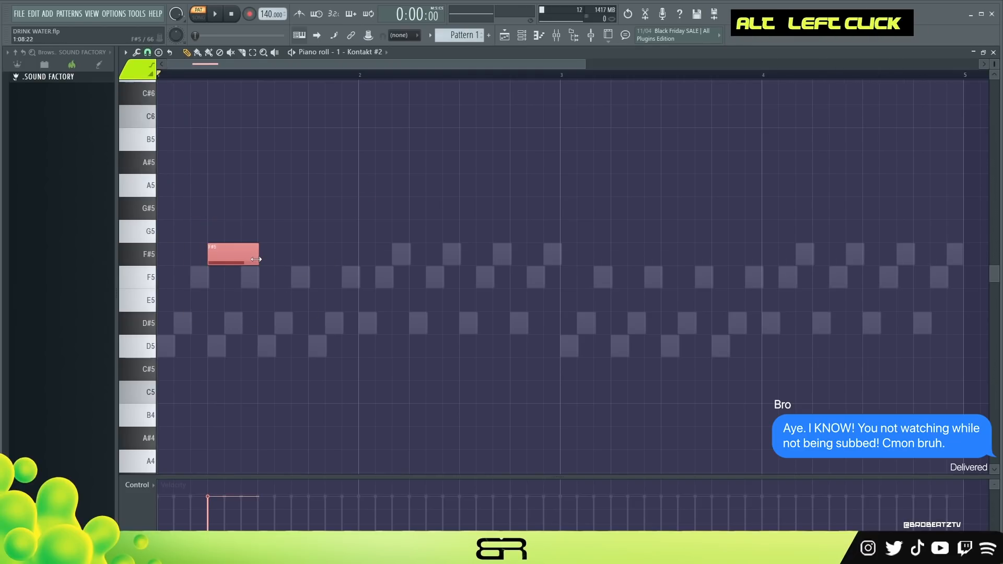
pyautogui.moveTo(257, 259); pyautogui.dragTo(179, 269)
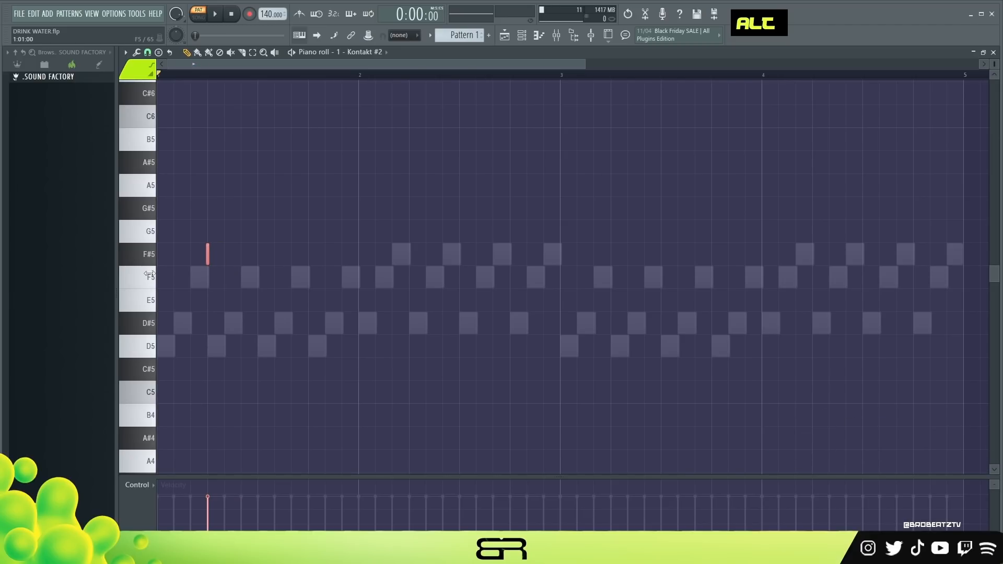
pyautogui.press('space')
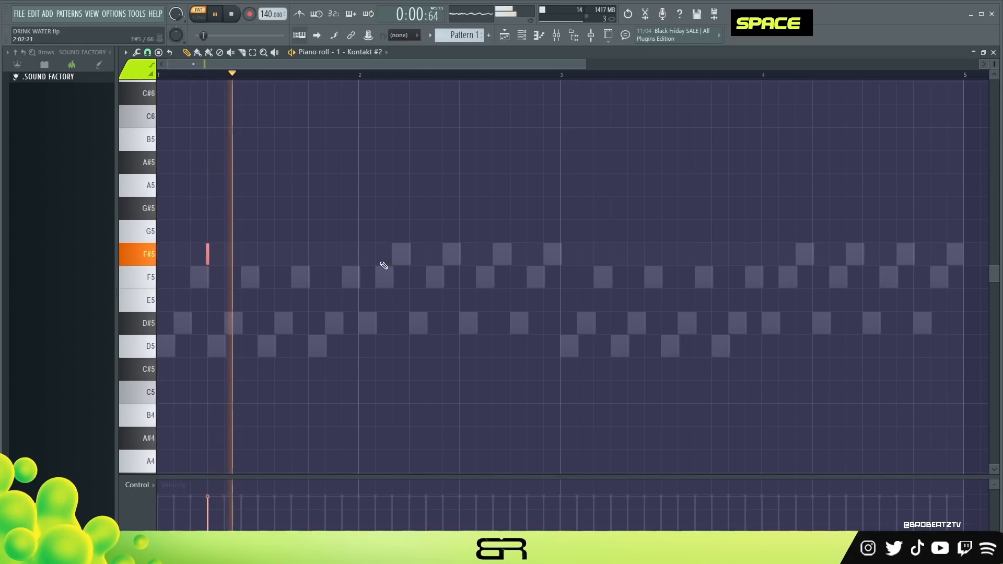
pyautogui.press('space')
# Step: Place an F5 note at the start of bar 2 and lengthen it to about 0:02:20
pyautogui.click(359, 281)
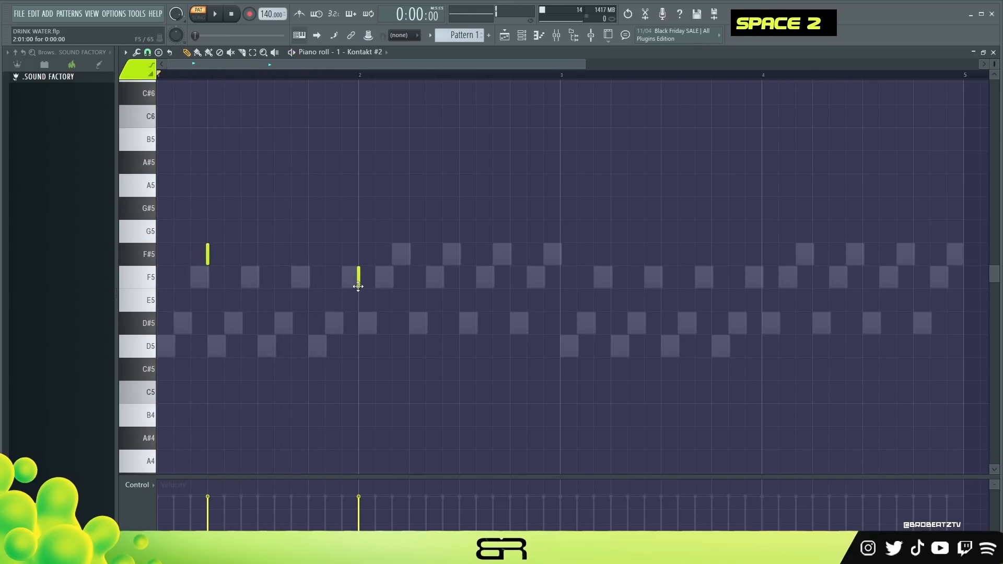
pyautogui.press('alt')
pyautogui.press('alt')
pyautogui.moveTo(359, 285); pyautogui.dragTo(396, 284)
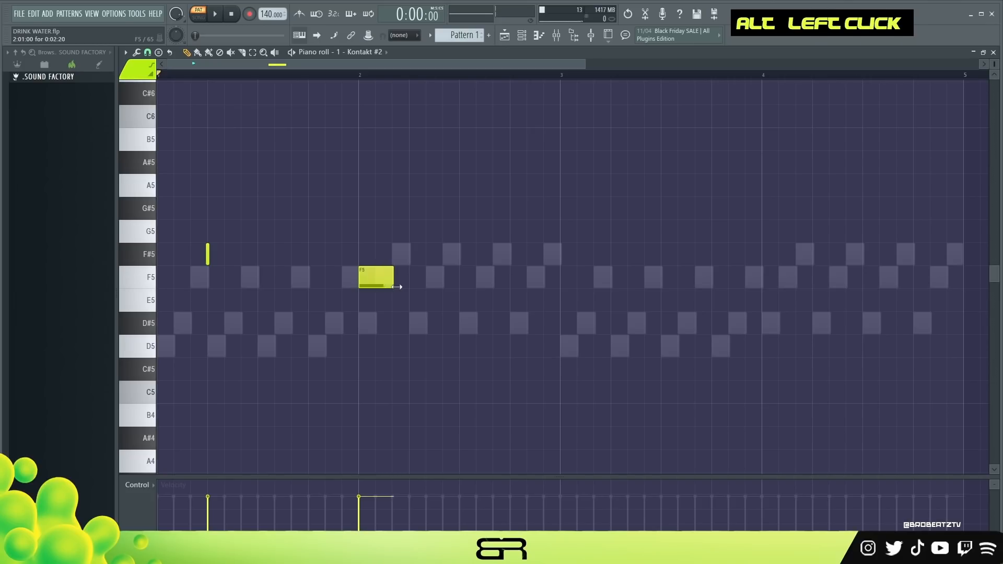
# Step: Play the pattern, delete the F5 note at bar 2 and move the short F#5 note to F5 at the start of bar 1
pyautogui.press('space')
pyautogui.press('space')
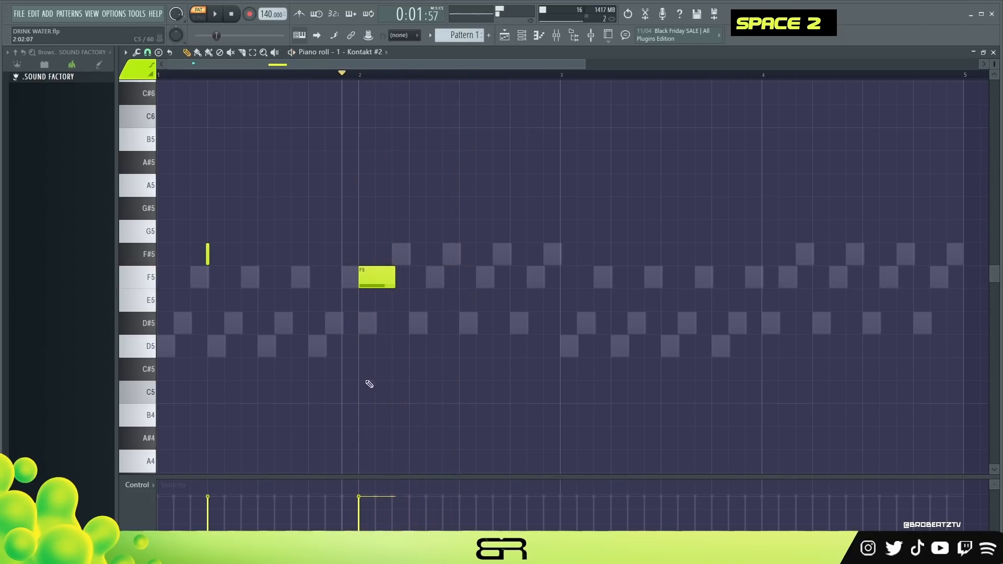
pyautogui.rightClick(393, 283)
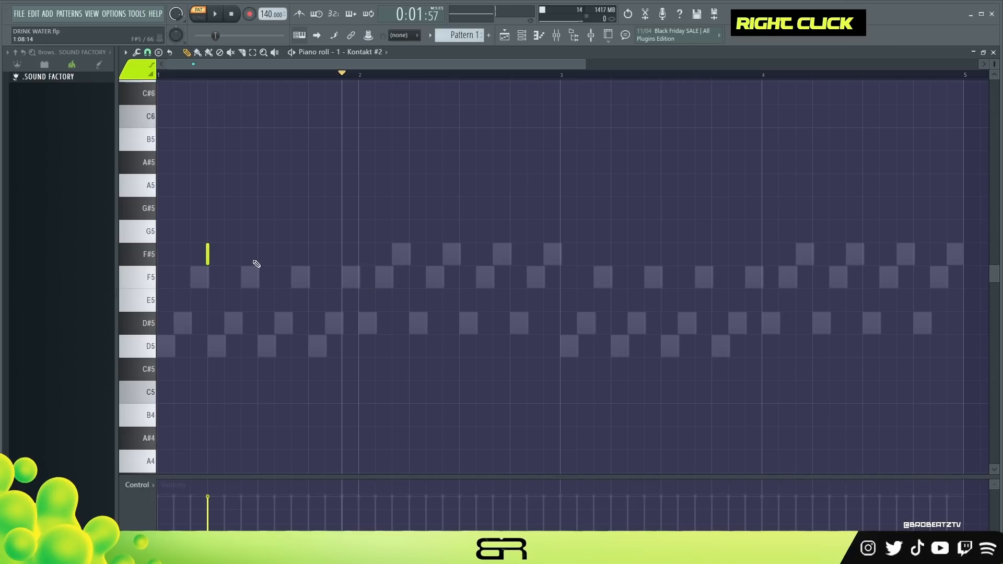
pyautogui.moveTo(209, 261); pyautogui.dragTo(159, 277)
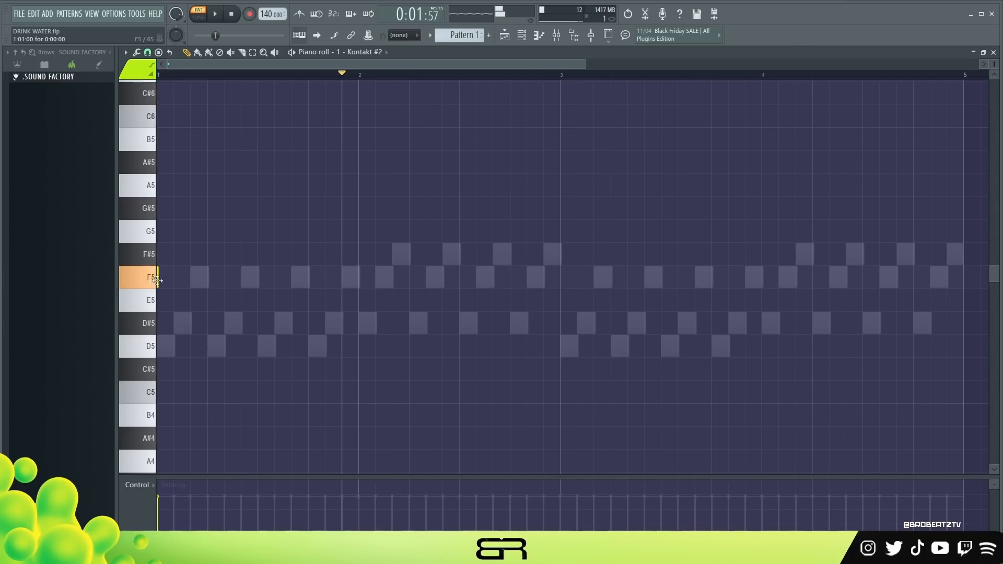
pyautogui.click(191, 76)
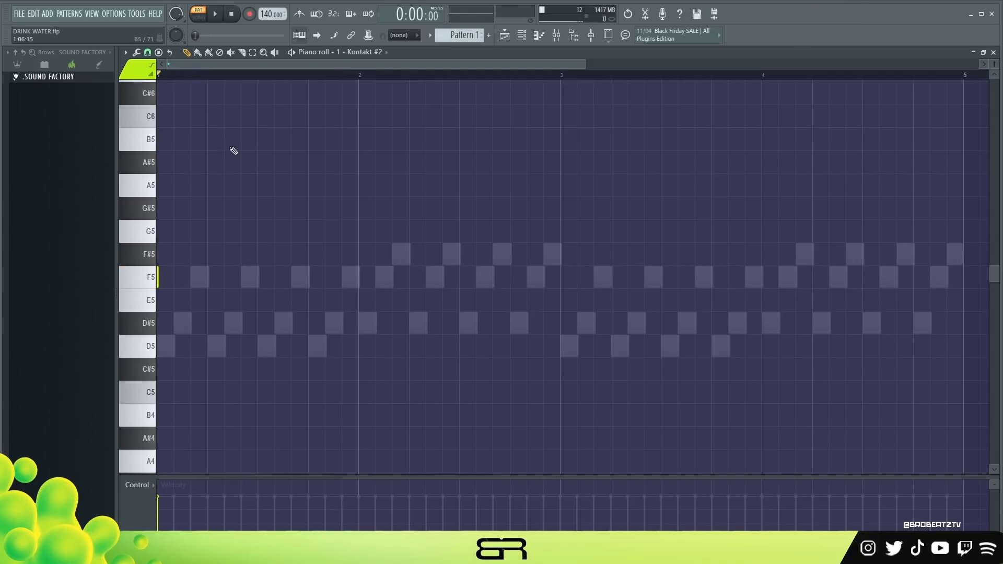
# Step: Add three short F5 notes at 1/3-beat spacing across beat 2 of bar 1
pyautogui.click(209, 282)
pyautogui.click(226, 282)
pyautogui.click(243, 282)
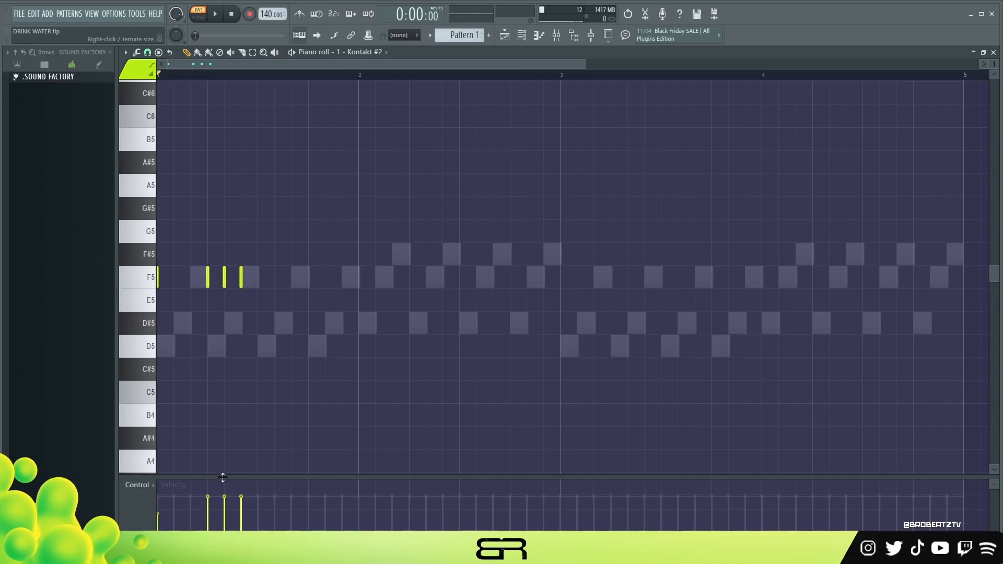
# Step: Enlarge the velocity lane, lower the velocities of the three F5 notes on beat 2 and play them back
pyautogui.moveTo(221, 476); pyautogui.dragTo(206, 397)
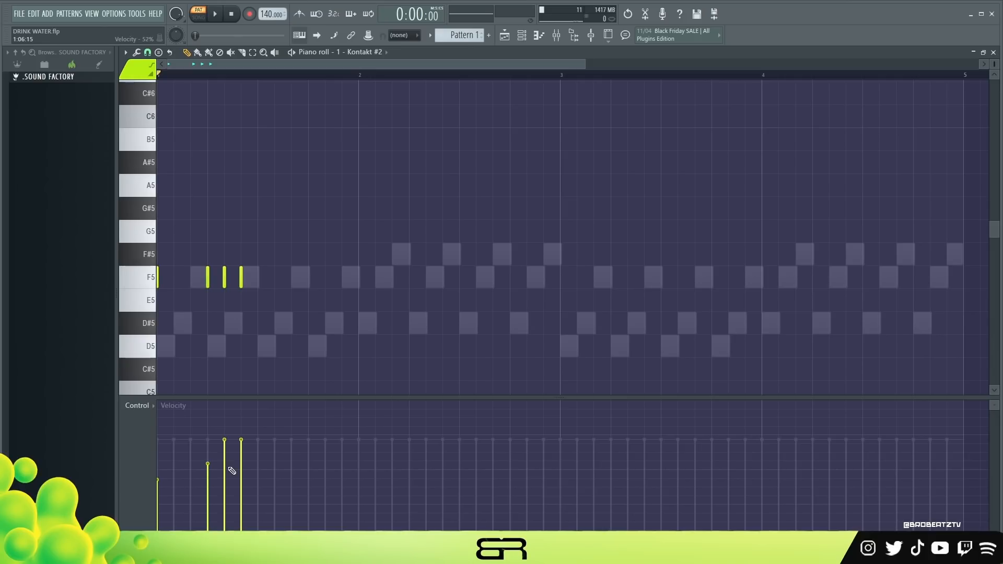
pyautogui.moveTo(231, 467); pyautogui.dragTo(225, 477)
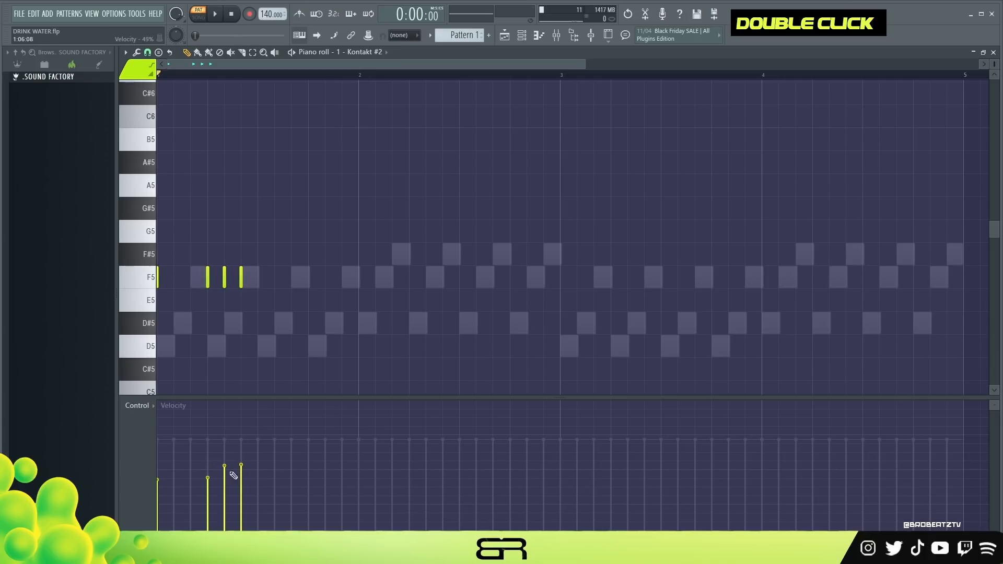
pyautogui.press('space')
pyautogui.press('space')
pyautogui.press('space')
pyautogui.press('space')
# Step: Continue the bar 1 melody with short G#5, F#5 and D#5 notes plus a D#5 at the start of bar 2, and play it
pyautogui.click(257, 254)
pyautogui.click(257, 208)
pyautogui.moveTo(291, 231); pyautogui.dragTo(291, 255)
pyautogui.click(325, 323)
pyautogui.click(358, 324)
pyautogui.rightClick(258, 255)
pyautogui.press('space')
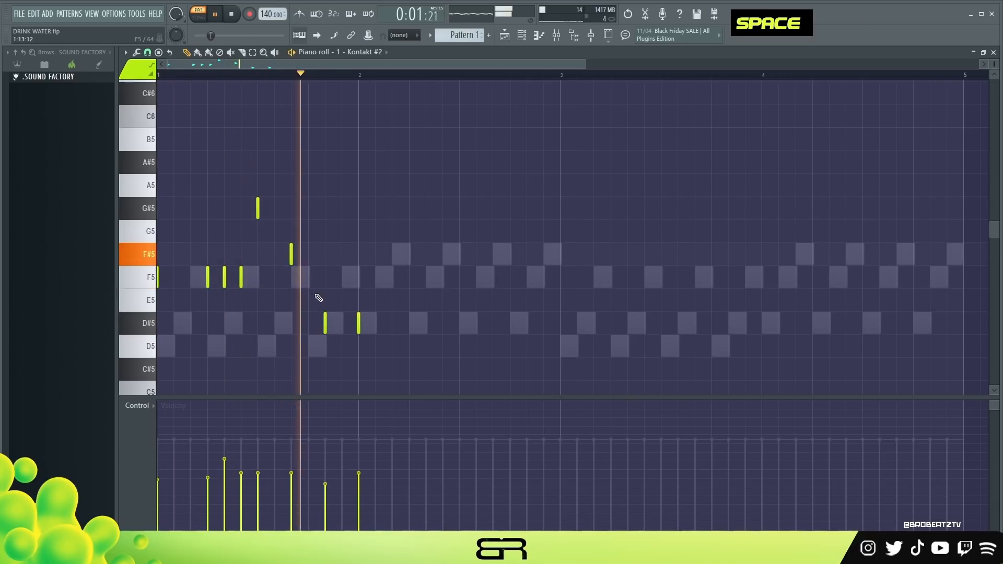
# Step: Duplicate the short-note melody into bars 3 and 4 and clear the selection
pyautogui.hotkey('ctrl', 'b')
pyautogui.press('space')
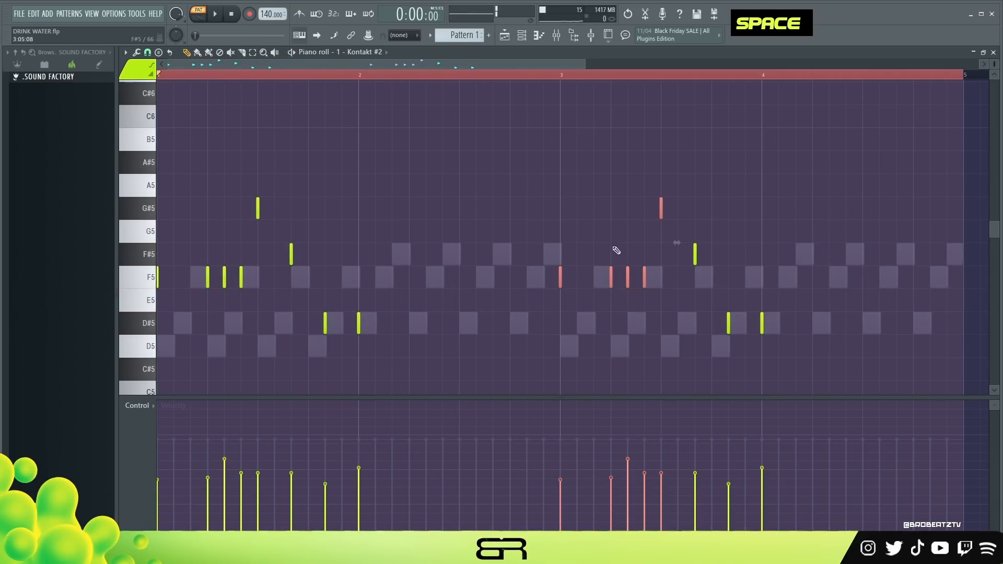
pyautogui.rightClick(581, 252)
# Step: Lower the first note of bar 3 to D5, replace the D#5 at the start of bar 4 with F5, and play back
pyautogui.moveTo(561, 277); pyautogui.dragTo(568, 361)
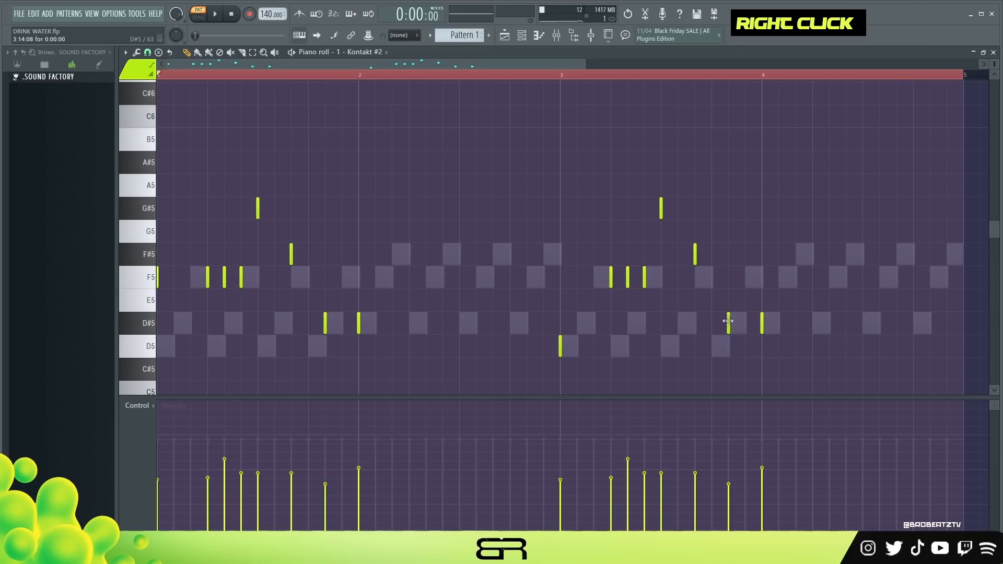
pyautogui.click(764, 272)
pyautogui.rightClick(762, 324)
pyautogui.press('space')
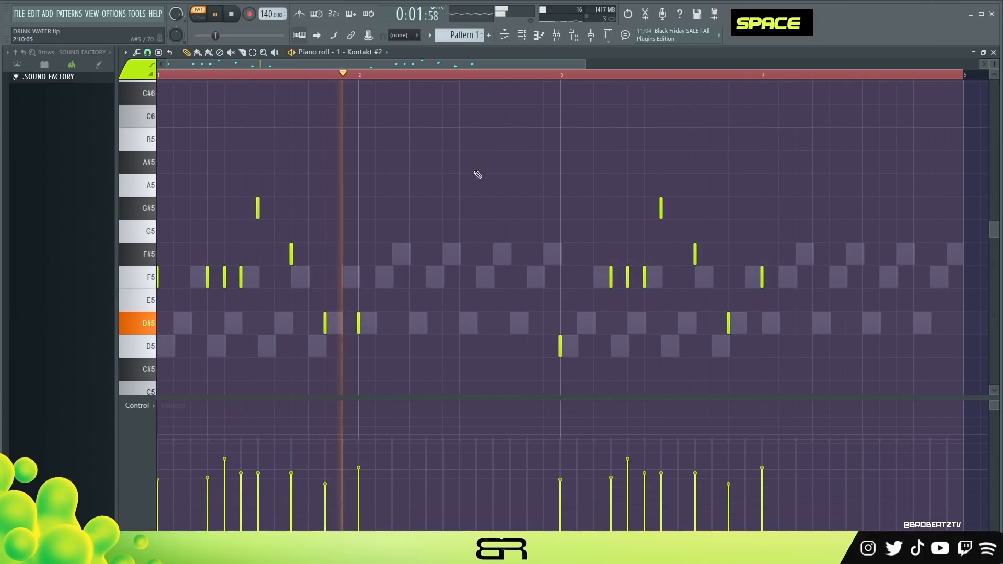
# Step: Raise the velocity of all the melody notes slightly during playback, and deselect them
pyautogui.hotkey('ctrl', 'a')
pyautogui.keyDown('alt'); pyautogui.scroll(1, 477, 175); pyautogui.keyUp('alt')
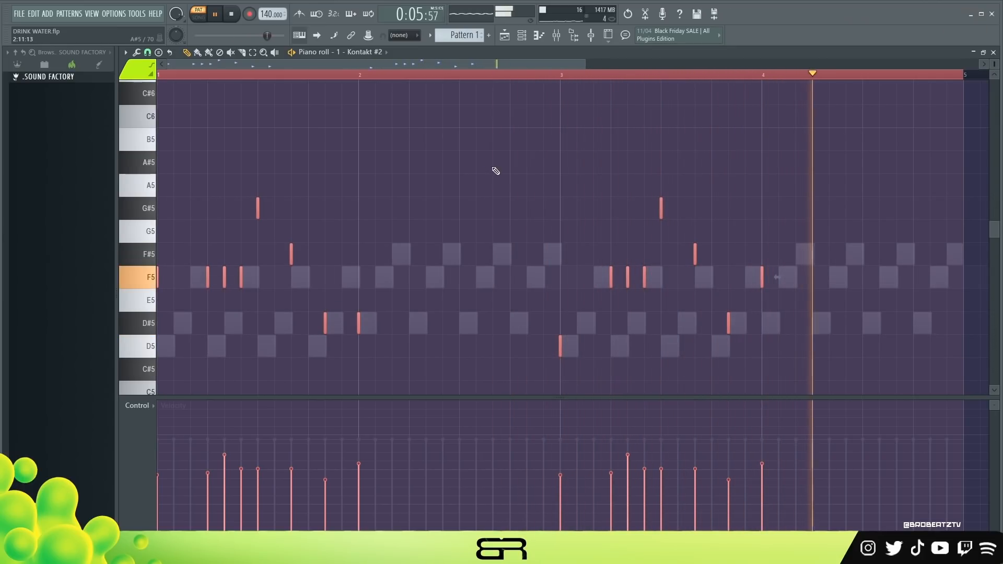
pyautogui.press('space')
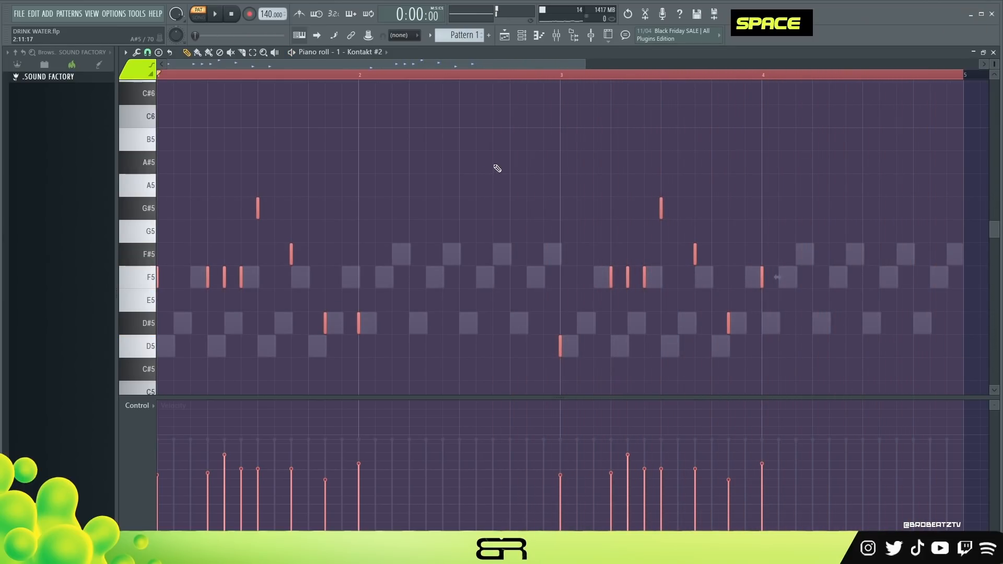
pyautogui.rightClick(470, 169)
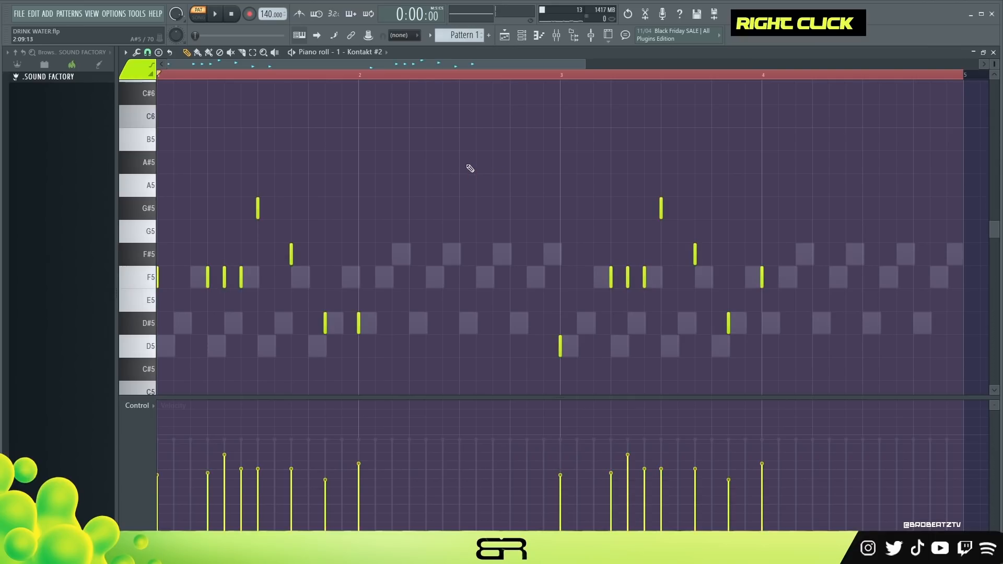
# Step: Raise the velocity of all four (SFX) AdBreak hits in Pattern 2 to nearly the top of the lane and play back
pyautogui.click(521, 36)
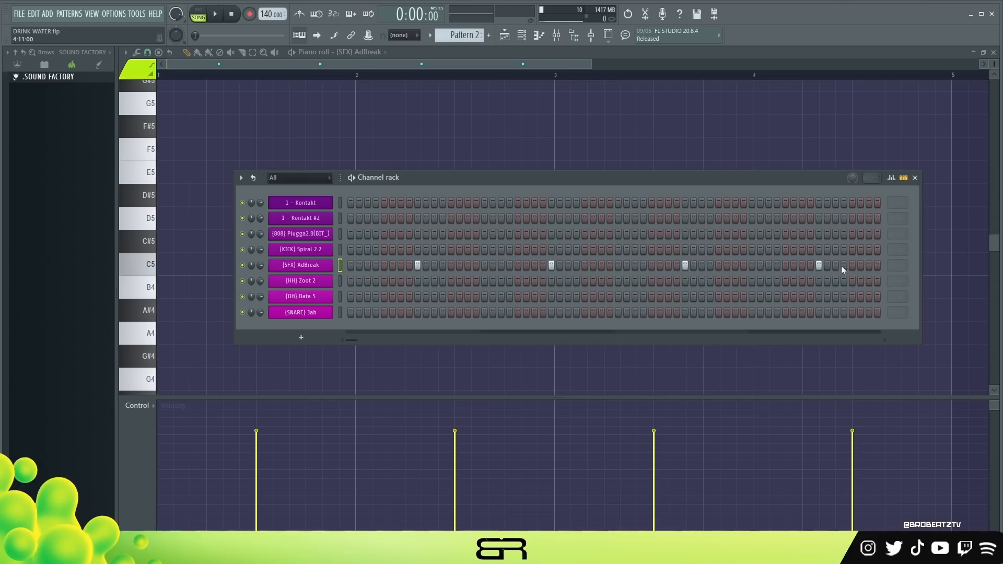
pyautogui.press('F6')
pyautogui.hotkey('ctrl', 'a')
pyautogui.keyDown('alt'); pyautogui.scroll(4, 497, 230); pyautogui.keyUp('alt')
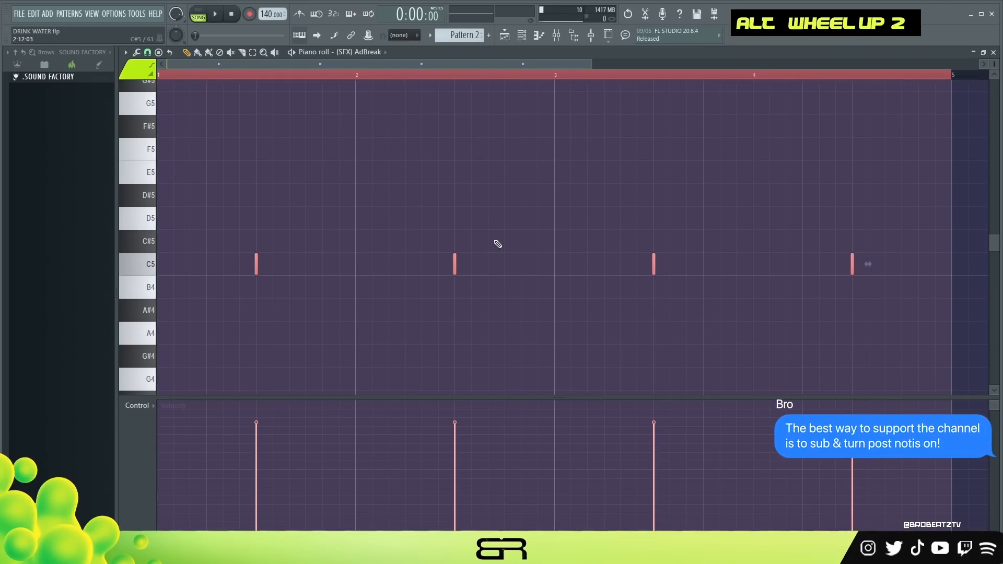
pyautogui.rightClick(502, 228)
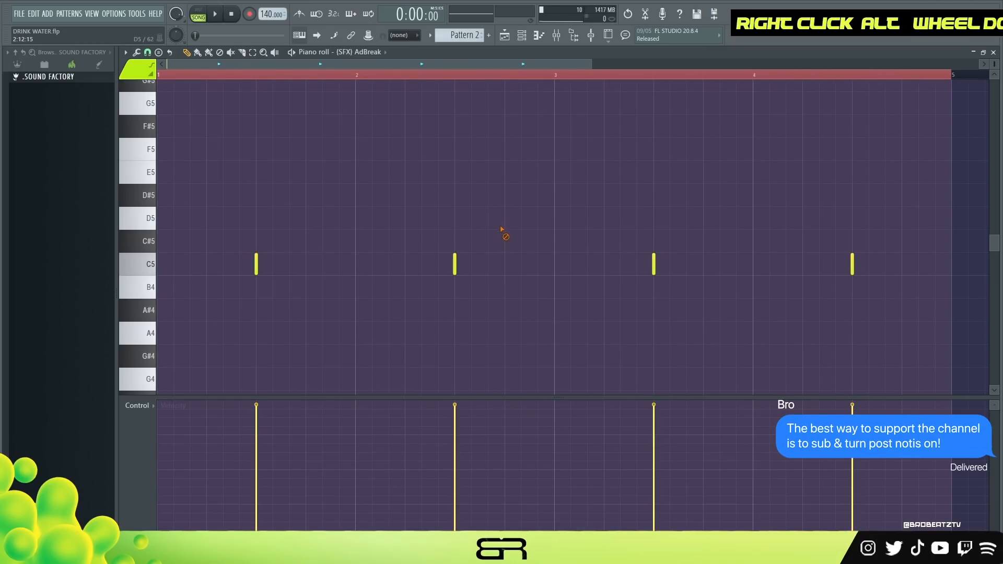
pyautogui.press('space')
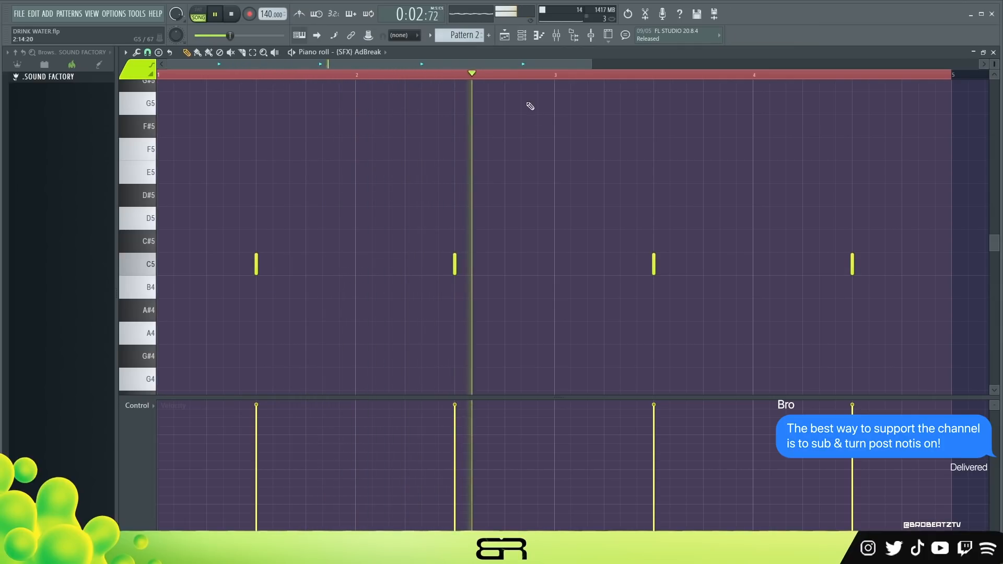
pyautogui.press('space')
# Step: Set the AdBreak piano roll's snap to 1/2 beat and add a C5 hit half a beat after beat 3 of bar 4
pyautogui.doubleClick(499, 75)
pyautogui.moveTo(497, 67); pyautogui.dragTo(565, 65)
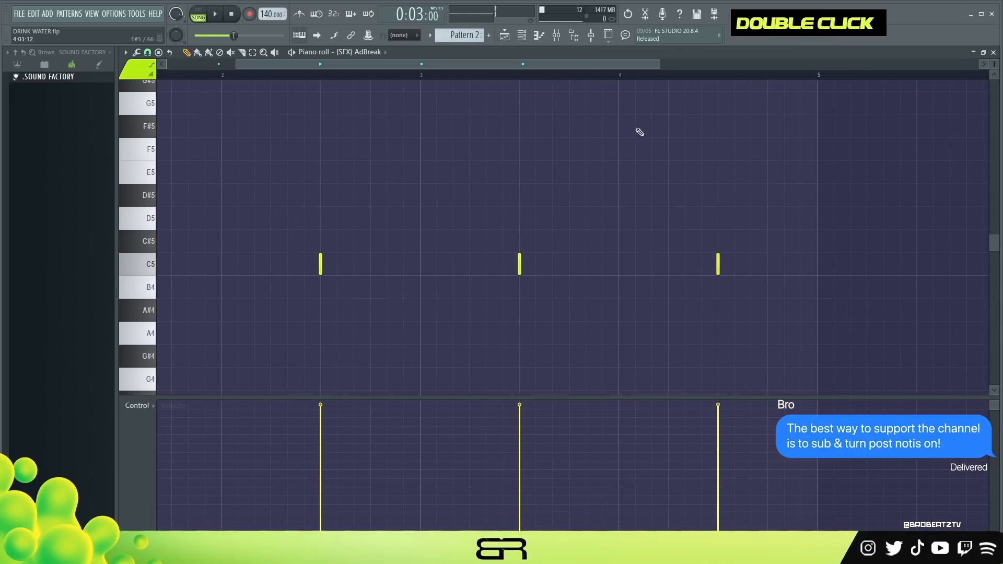
pyautogui.moveTo(339, 68); pyautogui.dragTo(398, 82)
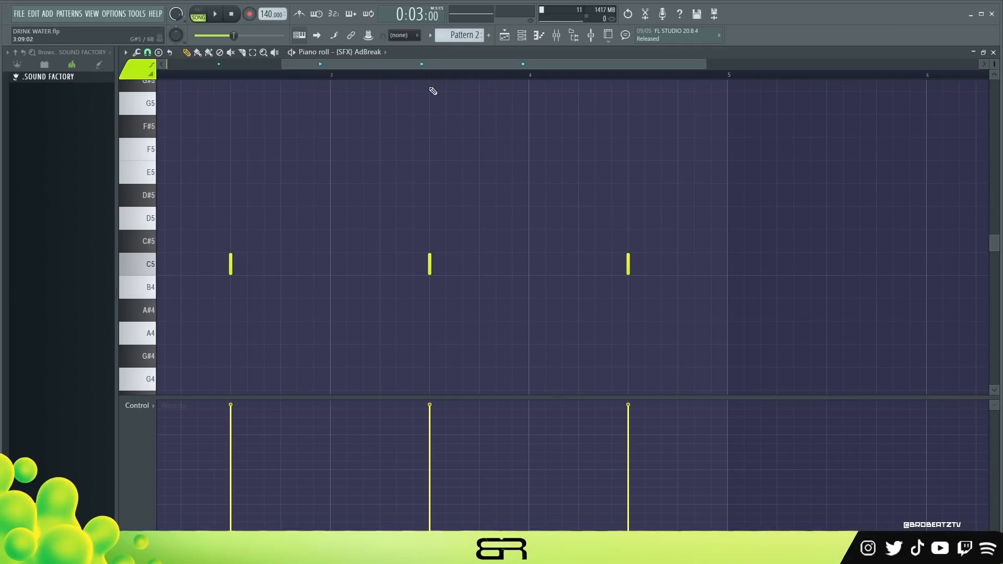
pyautogui.moveTo(490, 67); pyautogui.dragTo(504, 71)
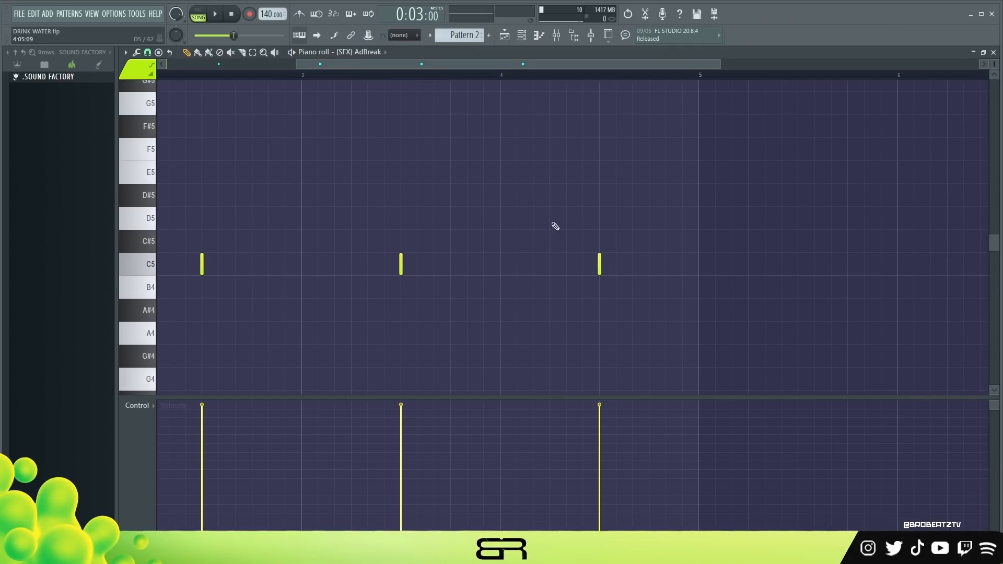
pyautogui.click(147, 52)
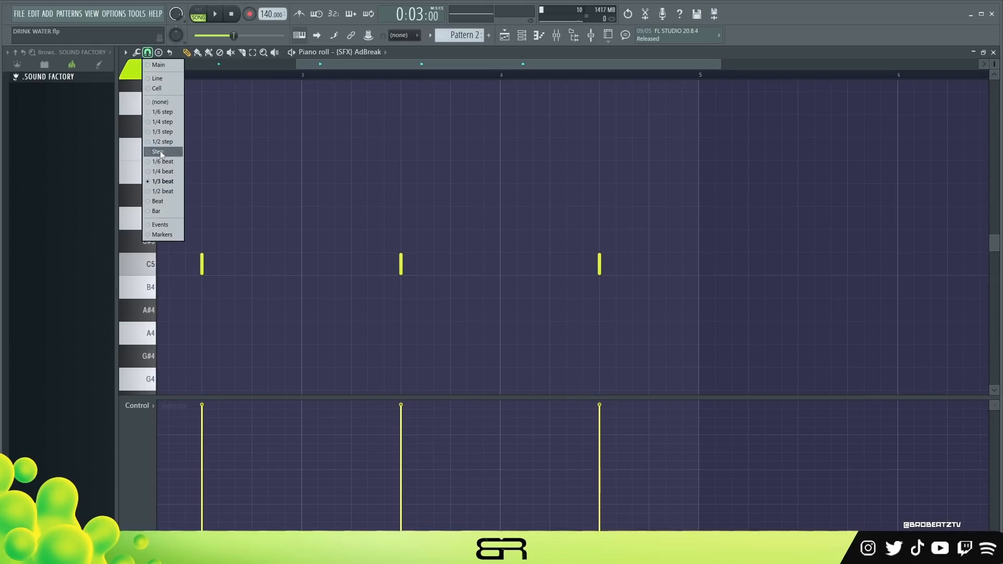
pyautogui.click(161, 191)
pyautogui.click(624, 264)
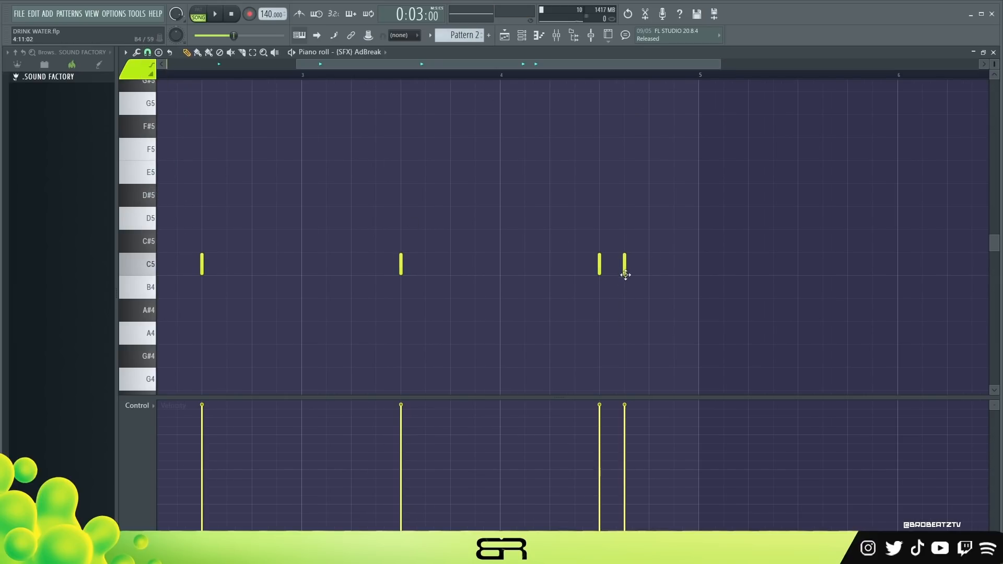
# Step: Set the snap to 1/3 beat and add three C5 hits at triplet spacing across beat 4 of bar 4
pyautogui.click(147, 53)
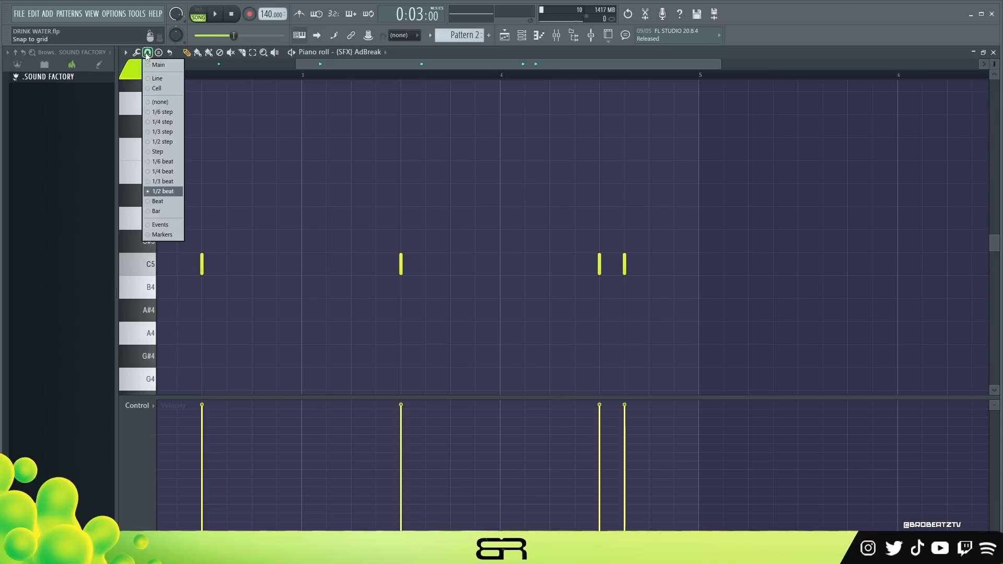
pyautogui.click(173, 182)
pyautogui.click(649, 264)
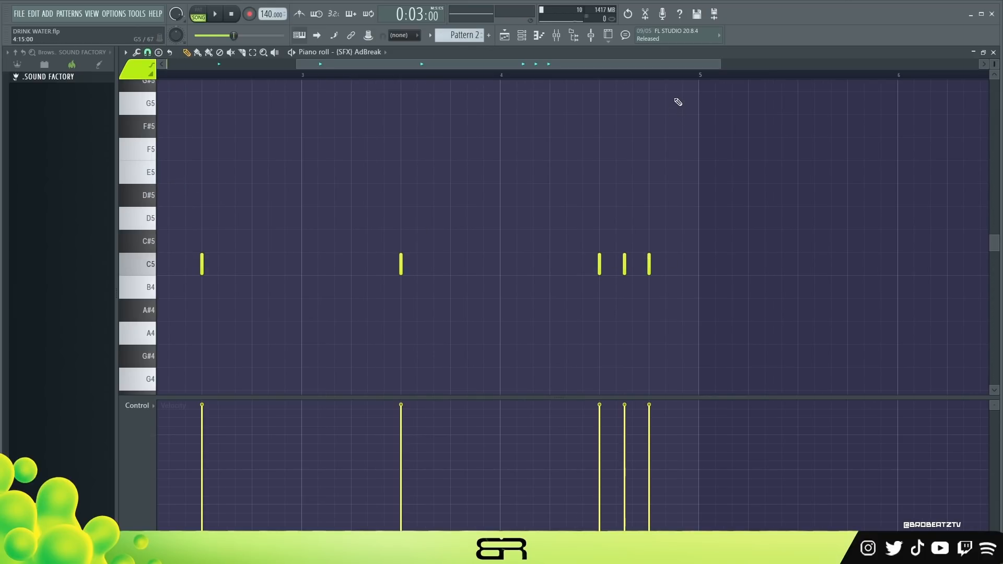
pyautogui.scroll(2, 678, 104)
pyautogui.click(666, 263)
pyautogui.click(692, 263)
# Step: Lower the velocities of the three beat 4 triplet hits in bar 4, making the middle one softest, and play back
pyautogui.moveTo(529, 294); pyautogui.dragTo(681, 265)
pyautogui.rightClick(632, 420)
pyautogui.click(641, 460)
pyautogui.click(685, 480)
pyautogui.click(666, 451)
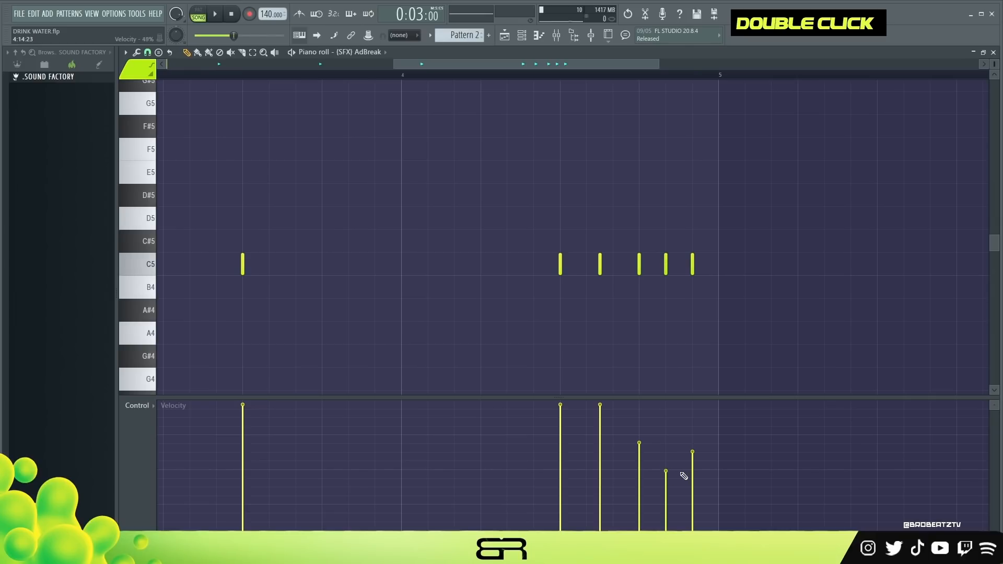
pyautogui.moveTo(543, 293); pyautogui.dragTo(616, 261)
pyautogui.press('space')
pyautogui.rightClick(831, 220)
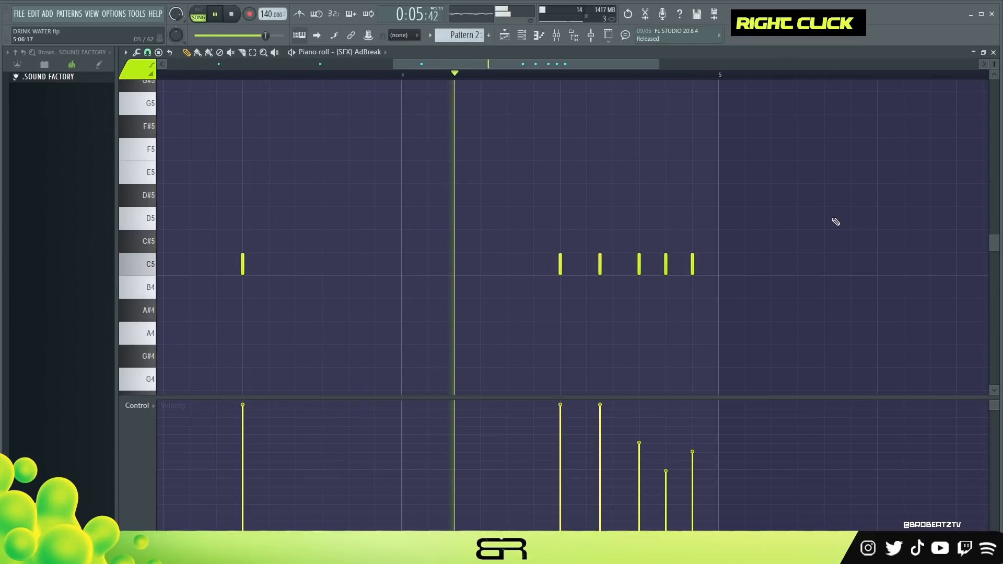
pyautogui.press('space')
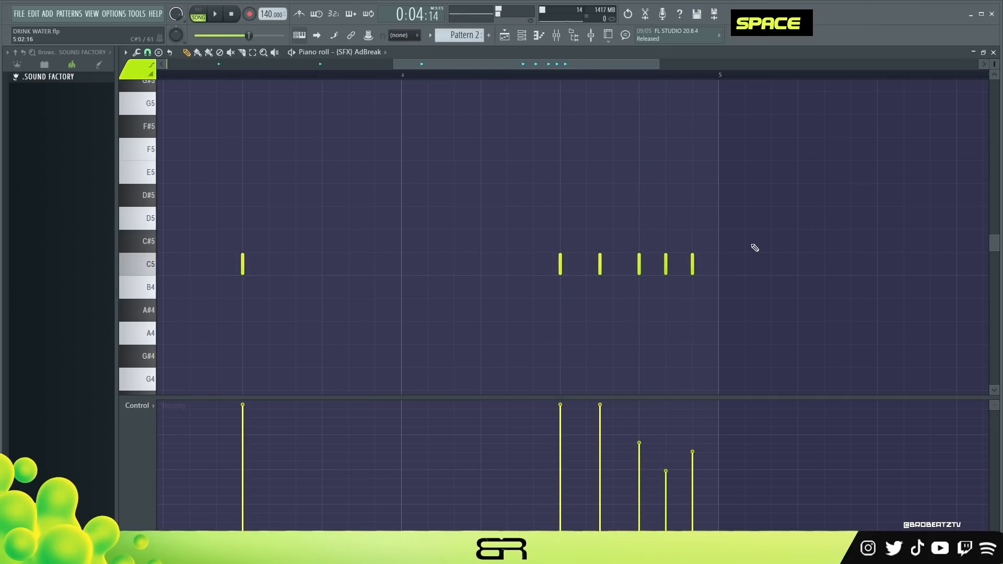
# Step: Set the snap to 1/3 step and fill the gap between the first two beat 4 hits with three C5 notes
pyautogui.click(148, 52)
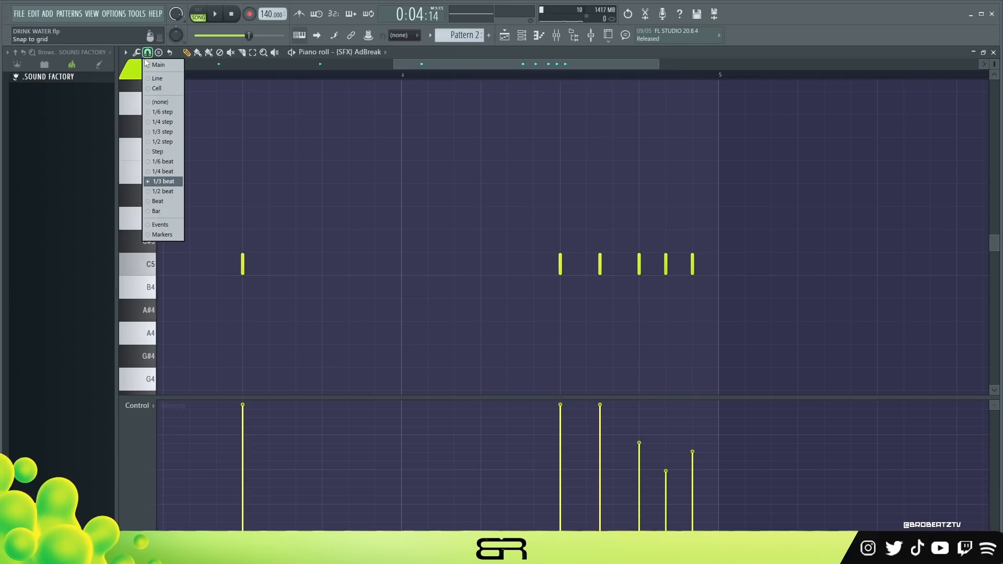
pyautogui.rightClick(162, 134)
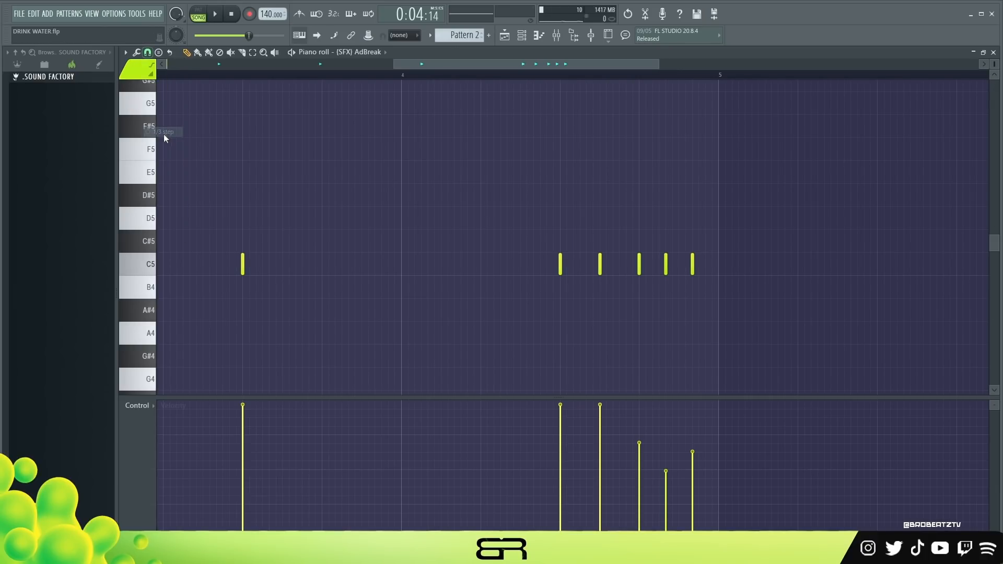
pyautogui.doubleClick(647, 264)
pyautogui.doubleClick(653, 264)
pyautogui.doubleClick(660, 265)
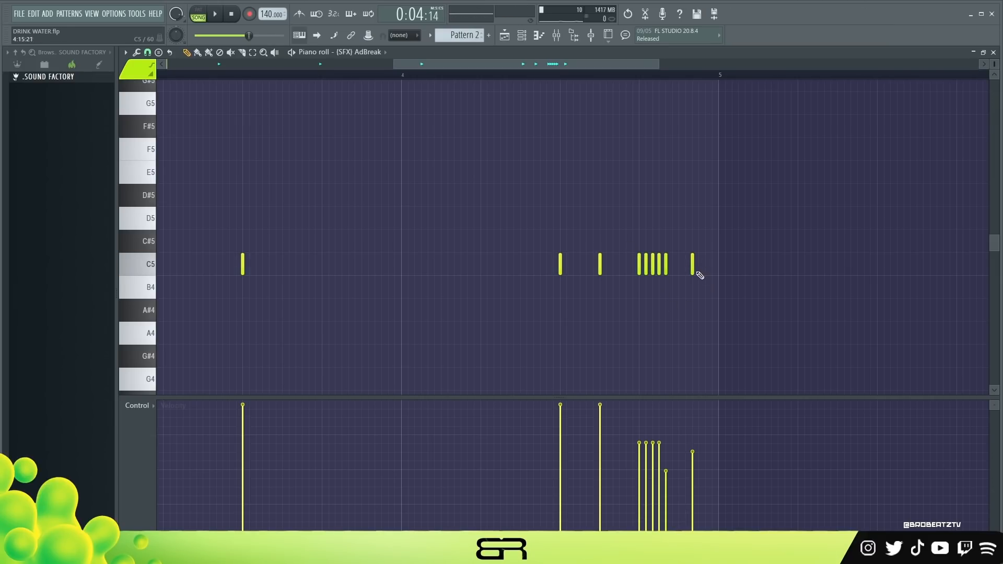
# Step: Play back the song to audition the AdBreak roll at the end of bar 4
pyautogui.scroll(3, 694, 76)
pyautogui.scroll(-3, 689, 82)
pyautogui.scroll(2, 689, 83)
pyautogui.click(488, 85)
pyautogui.press('space')
pyautogui.rightClick(486, 86)
pyautogui.scroll(1, 488, 90)
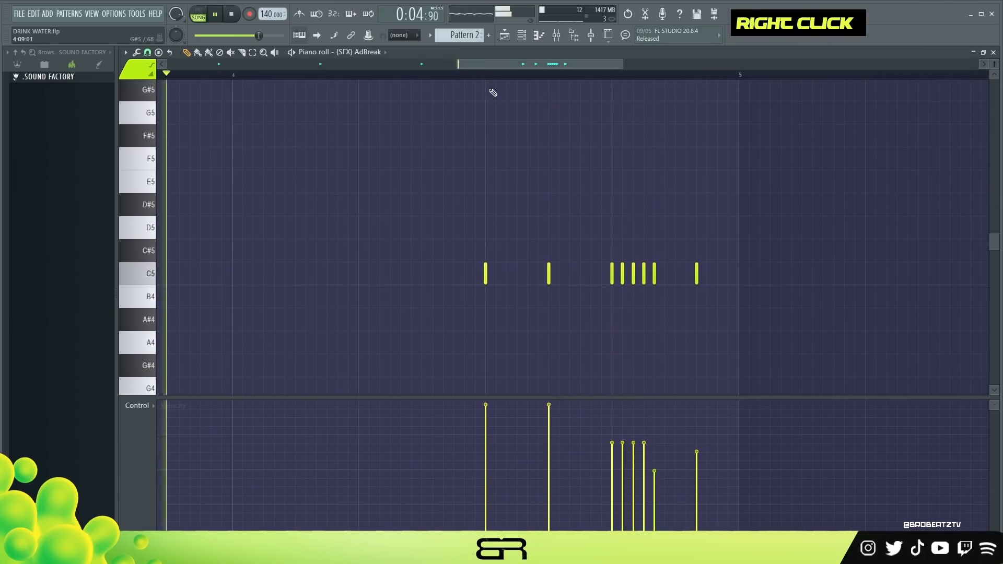
pyautogui.press('space')
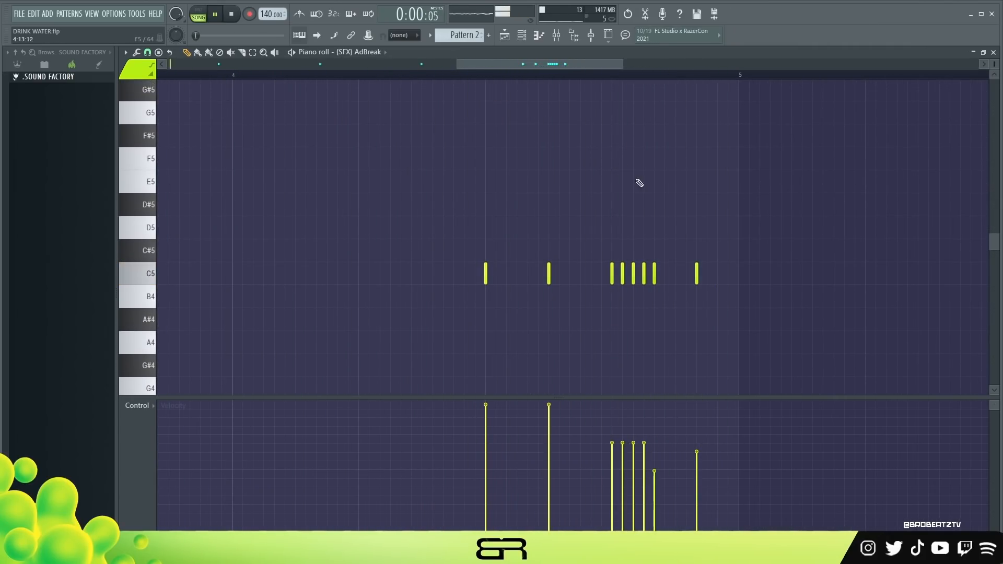
# Step: Replace the last triplet hit in bar 4 with C5 hits on the third and fourth steps of beat 4
pyautogui.click(665, 281)
pyautogui.press('space')
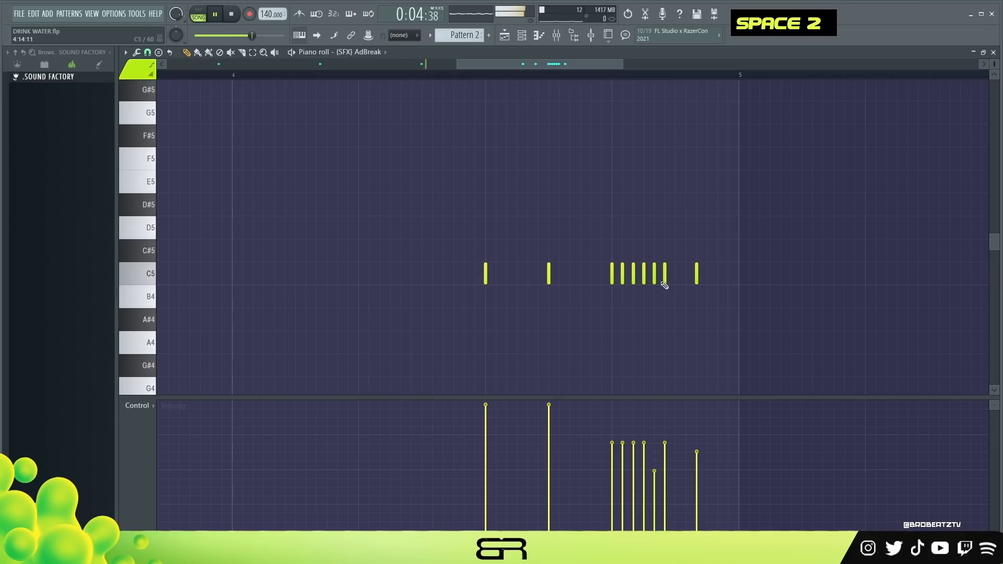
pyautogui.rightClick(665, 281)
pyautogui.click(678, 280)
pyautogui.rightClick(696, 282)
pyautogui.click(713, 283)
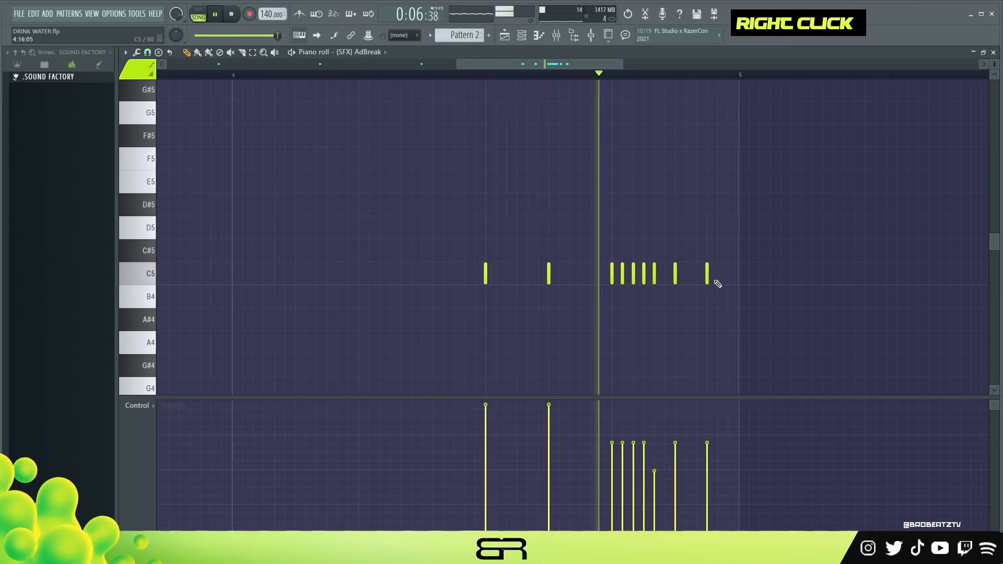
# Step: Move the final AdBreak C5 hit in bar 4 a third of a step later and play back the roll
pyautogui.press('space')
pyautogui.click(717, 282)
pyautogui.rightClick(707, 277)
pyautogui.click(557, 75)
pyautogui.press('space')
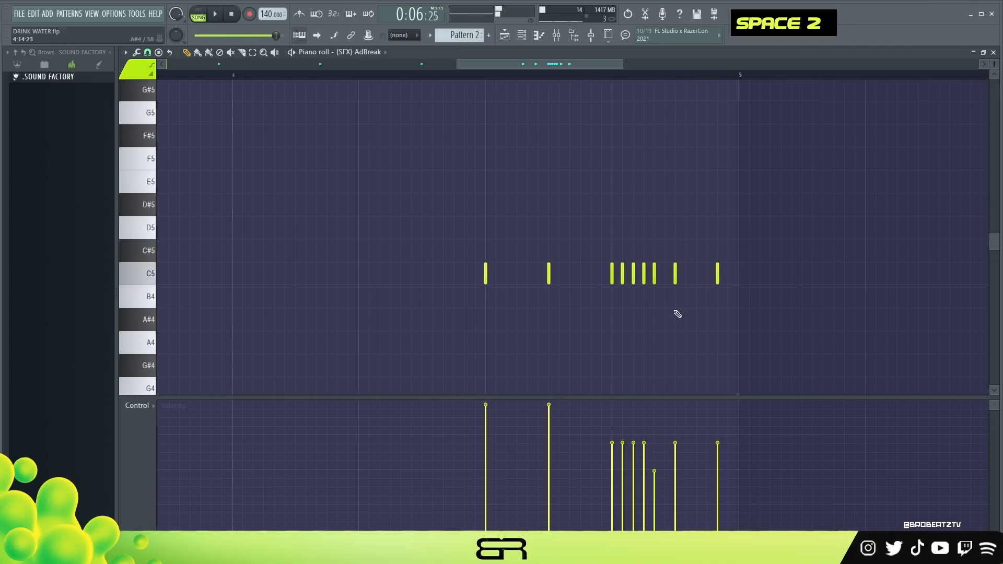
# Step: Lower the velocities of the first four roll hits in bar 4, raise the fifth and sixth progressively, and play back
pyautogui.moveTo(577, 240); pyautogui.dragTo(662, 297)
pyautogui.scroll(-5, 663, 302)
pyautogui.rightClick(671, 279)
pyautogui.keyDown('ctrl'); pyautogui.click(655, 274); pyautogui.keyUp('ctrl')
pyautogui.scroll(10, 662, 286)
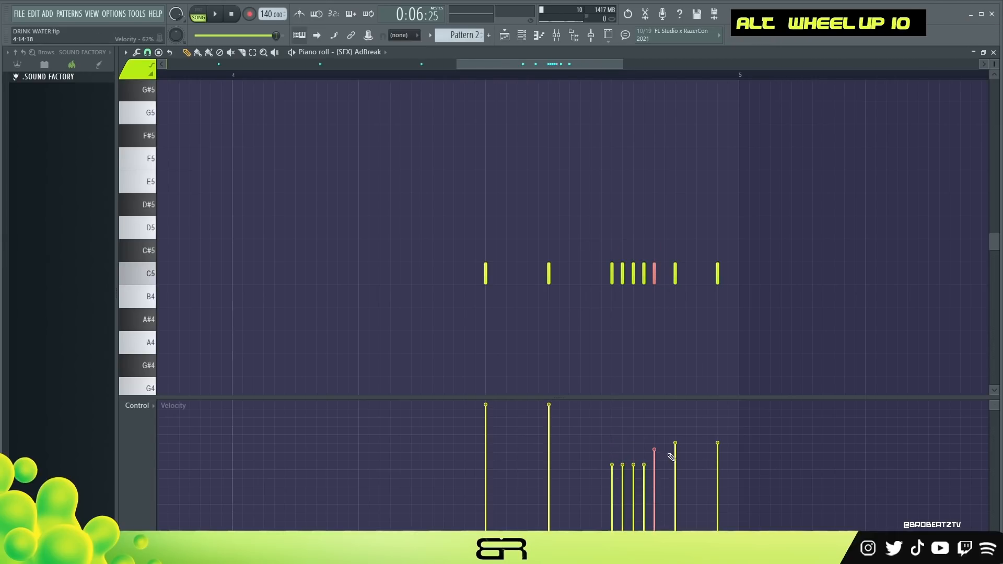
pyautogui.rightClick(676, 430)
pyautogui.press('space')
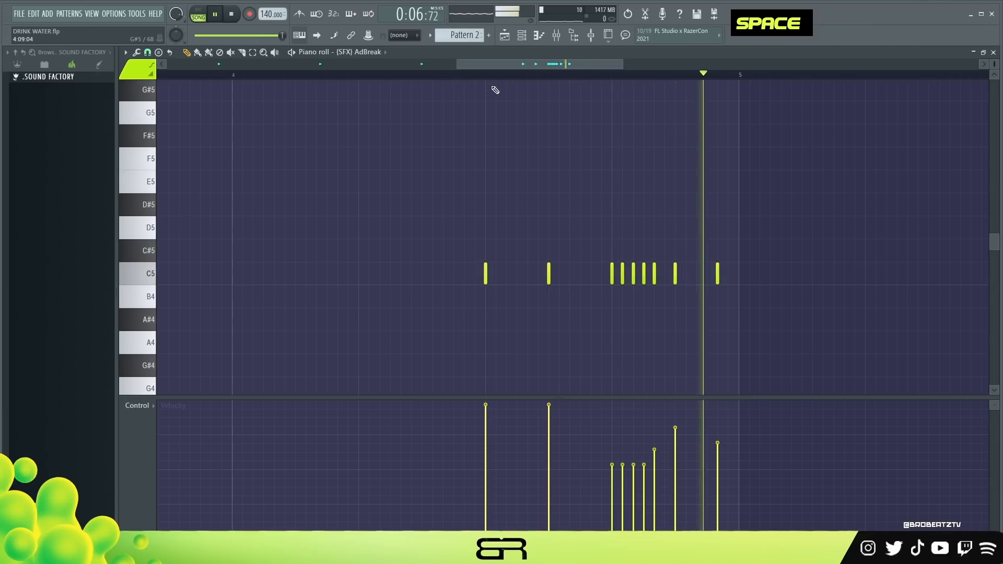
pyautogui.press('space')
# Step: Fill bars 1 and 2 of the (HH) Zoot 2 hi-hat with C5 notes on every half beat
pyautogui.scroll(-3, 498, 85)
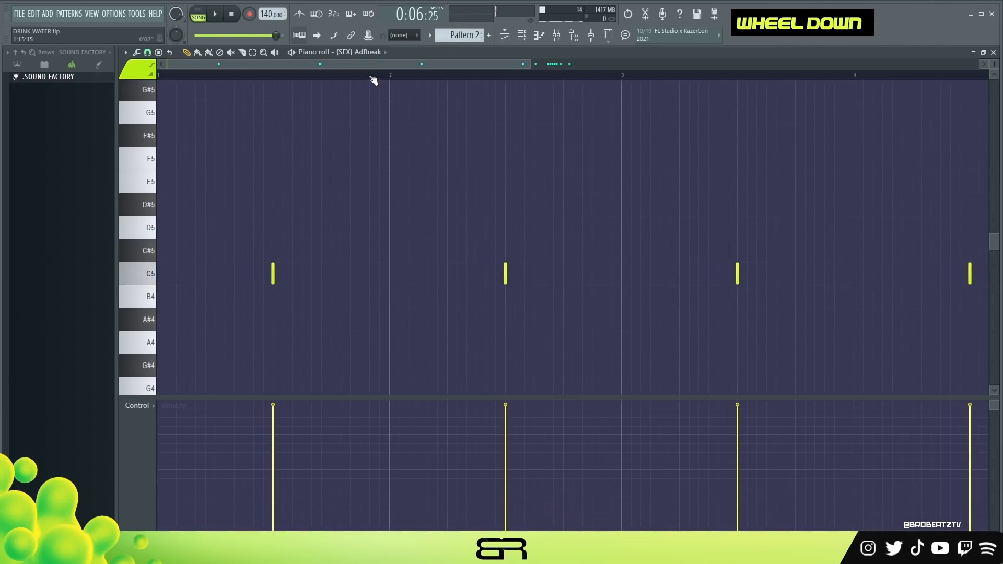
pyautogui.scroll(-2, 373, 80)
pyautogui.click(540, 41)
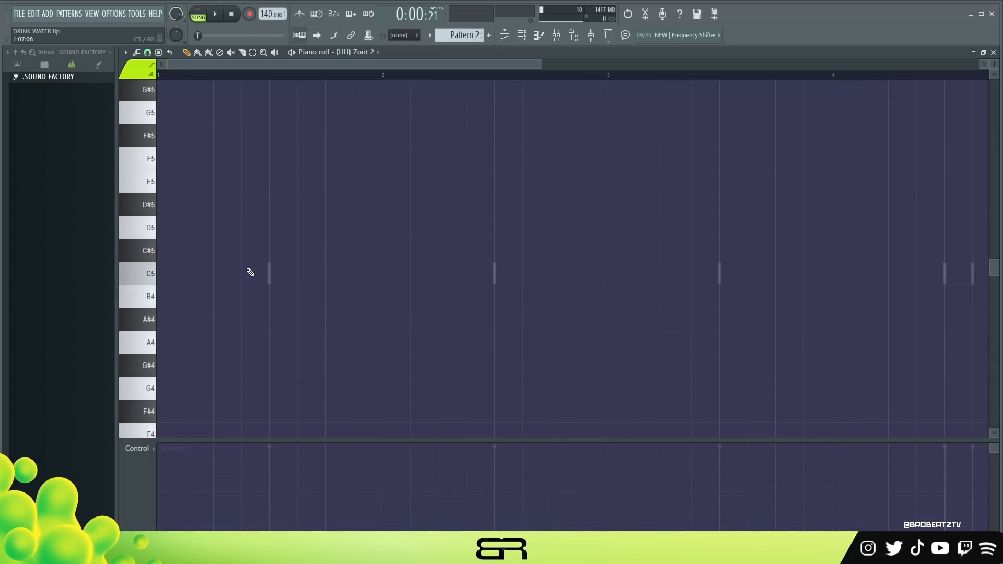
pyautogui.click(173, 274)
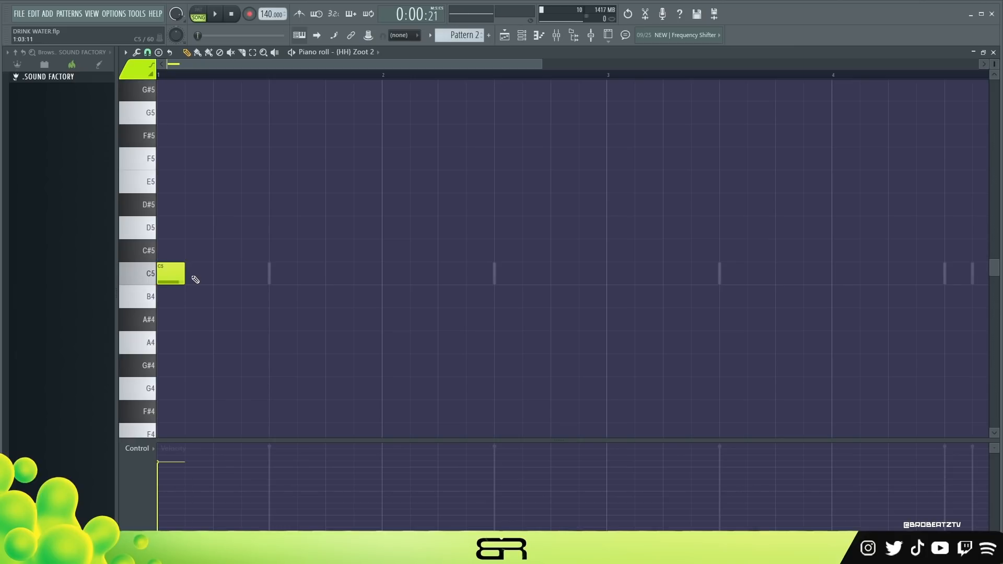
pyautogui.click(200, 273)
pyautogui.click(227, 273)
pyautogui.click(255, 273)
pyautogui.moveTo(272, 294)
pyautogui.mouseDown()
pyautogui.moveTo(175, 274)
pyautogui.moveTo(317, 275)
pyautogui.moveTo(289, 275)
pyautogui.mouseUp()
pyautogui.keyDown('ctrl'); pyautogui.moveTo(413, 240); pyautogui.dragTo(394, 282); pyautogui.keyUp('ctrl')
pyautogui.rightClick(423, 340)
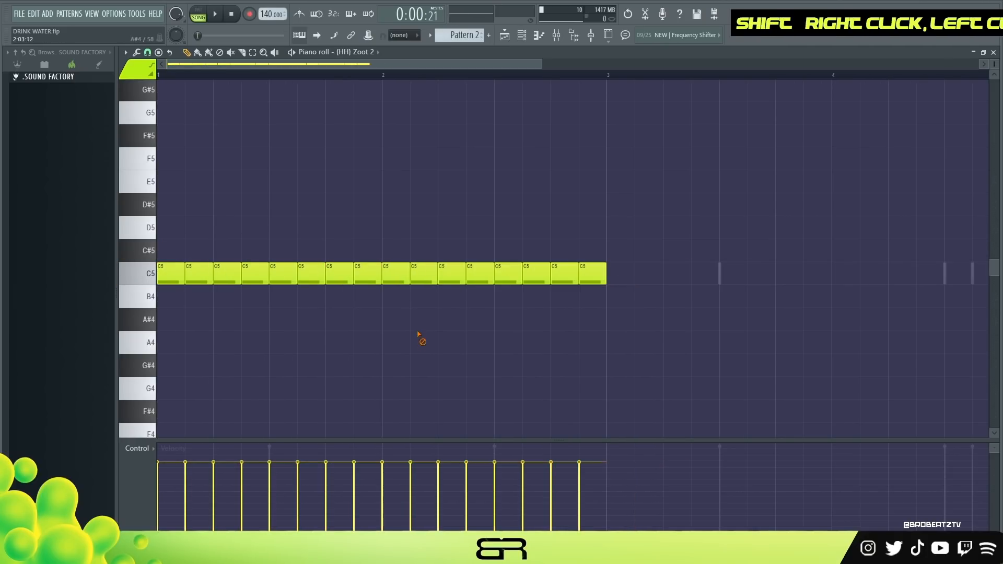
# Step: Play back the song to audition the half-beat hi-hats in the first two bars
pyautogui.press('space')
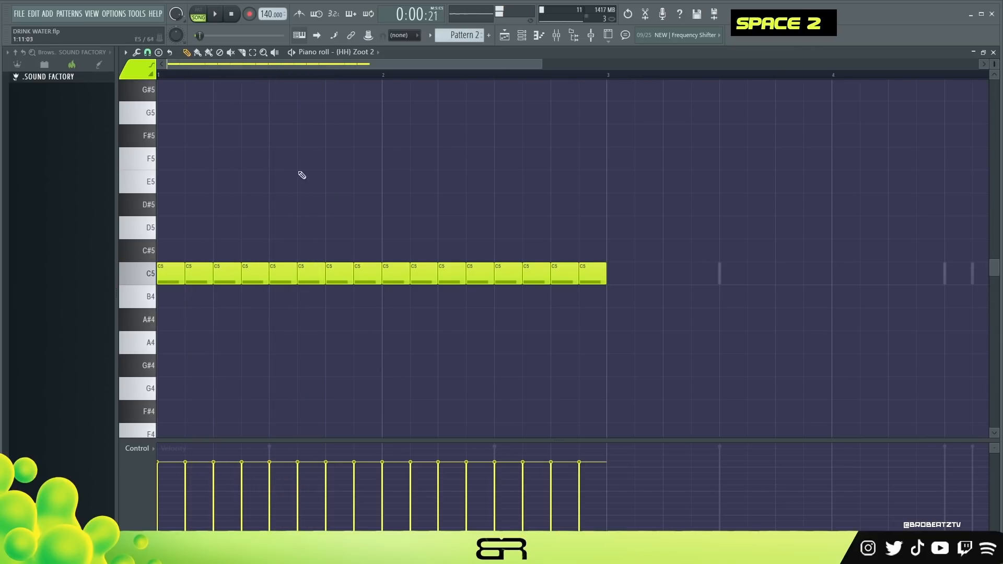
pyautogui.press('space')
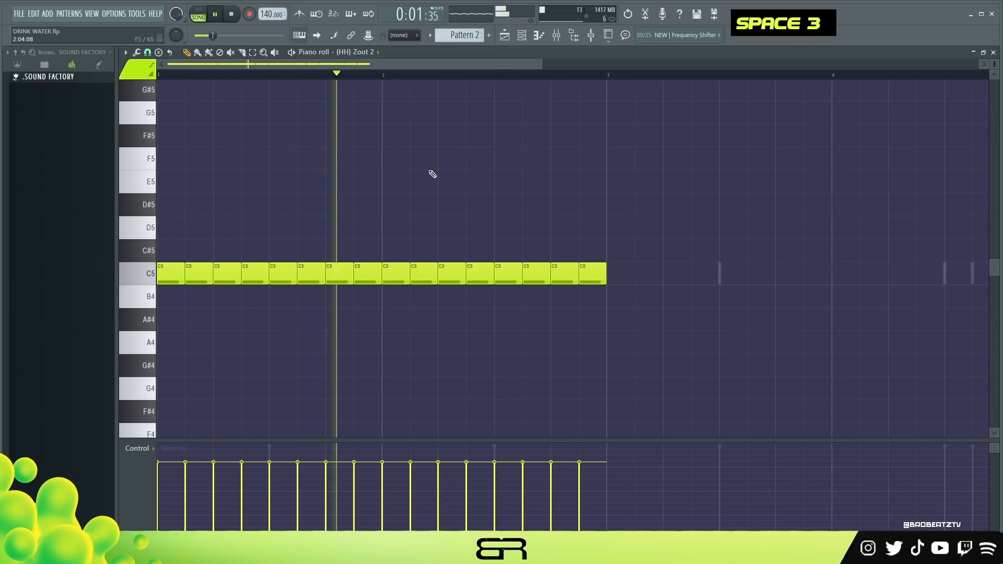
pyautogui.press('space')
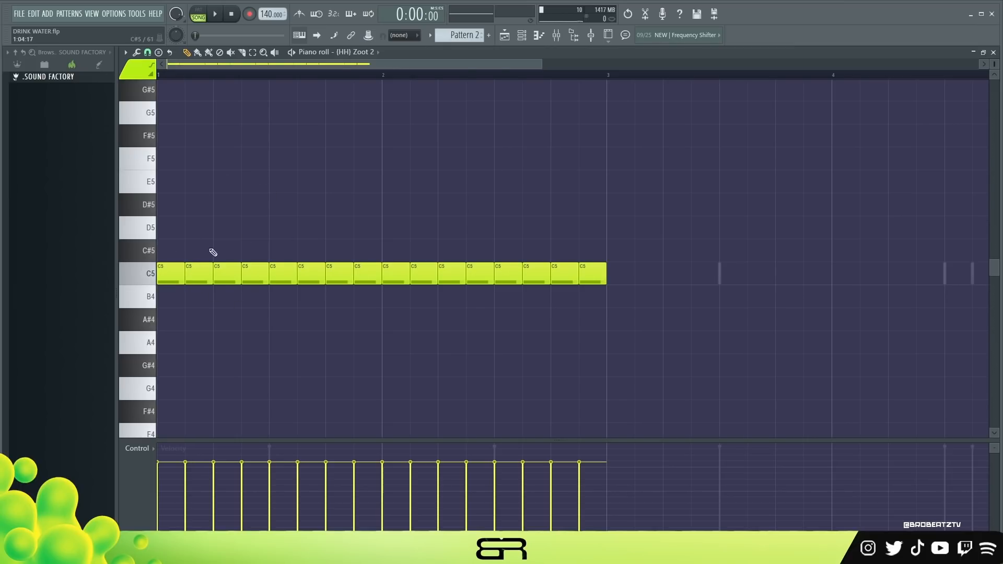
pyautogui.keyDown('ctrl'); pyautogui.moveTo(267, 290); pyautogui.dragTo(219, 266); pyautogui.keyUp('ctrl')
pyautogui.rightClick(356, 328)
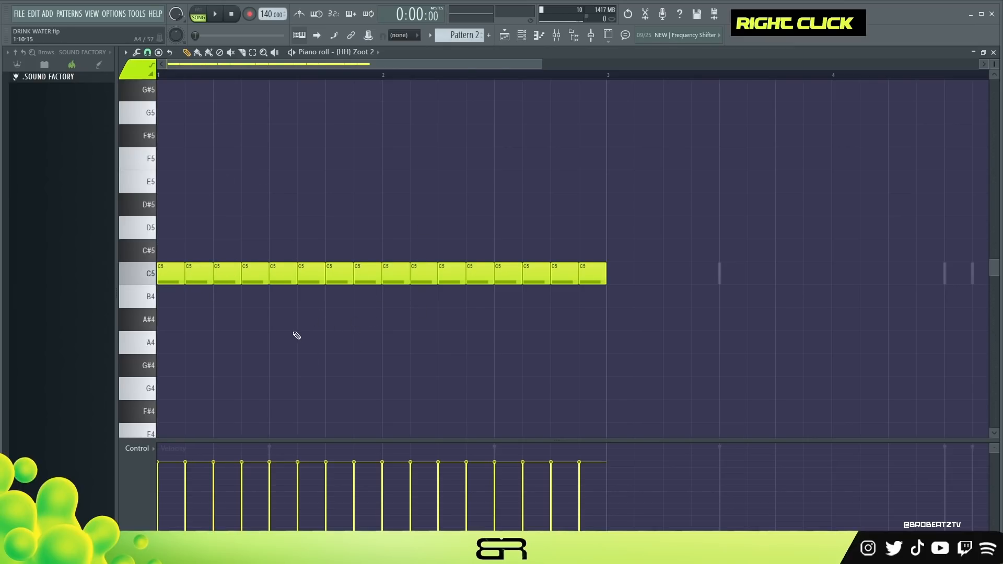
pyautogui.press('space')
pyautogui.press('space')
# Step: Raise the velocity of all hi-hat notes slightly and delete the second hit in bar 1
pyautogui.hotkey('ctrl', 'a')
pyautogui.keyDown('alt'); pyautogui.scroll(2, 307, 325); pyautogui.keyUp('alt')
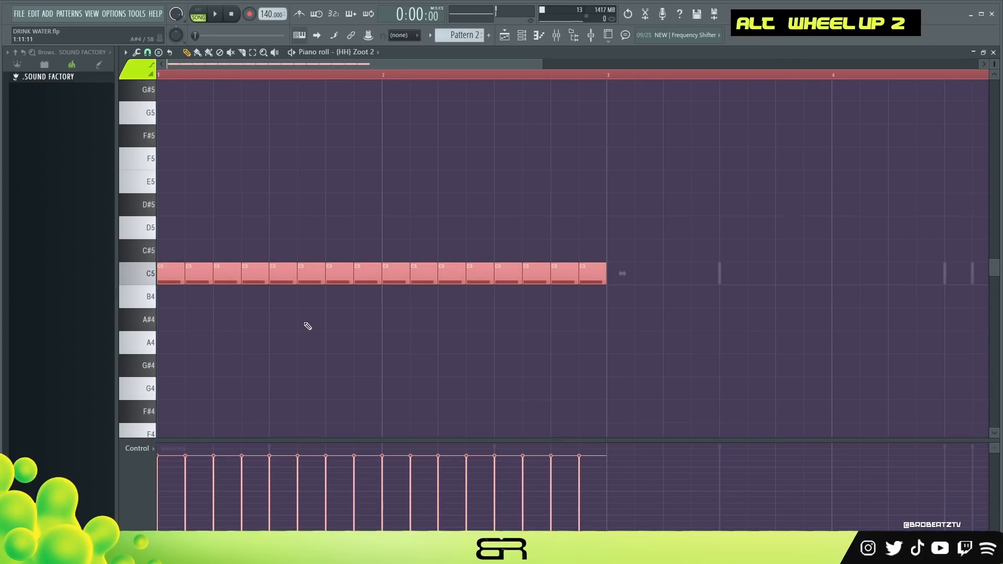
pyautogui.rightClick(198, 277)
# Step: Replay the opening of the song to audition the hi-hat gap in bar 1
pyautogui.press('space')
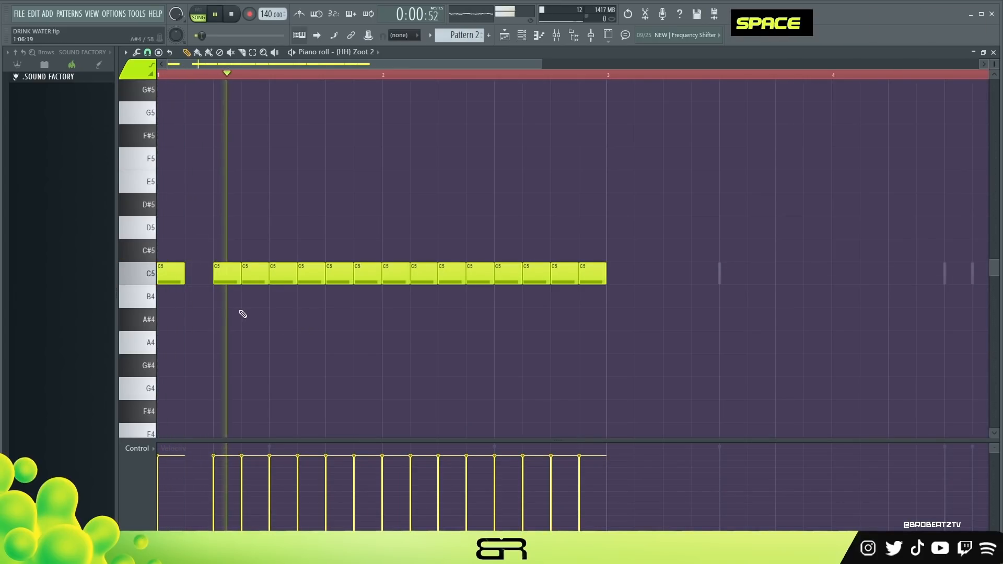
pyautogui.press('space')
pyautogui.press('space')
pyautogui.press('space')
pyautogui.press('space')
pyautogui.press('space')
pyautogui.press('space')
pyautogui.press('space')
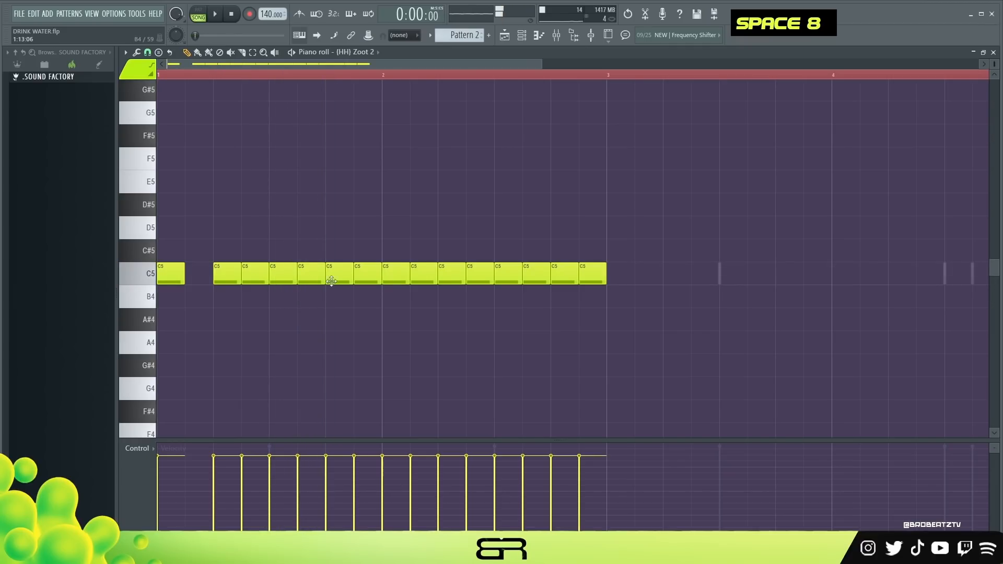
# Step: Shorten the hi-hat on beat 4 of bar 1 and add an equally short B4 hit a quarter beat after it
pyautogui.keyDown('ctrl'); pyautogui.click(350, 281); pyautogui.keyUp('ctrl')
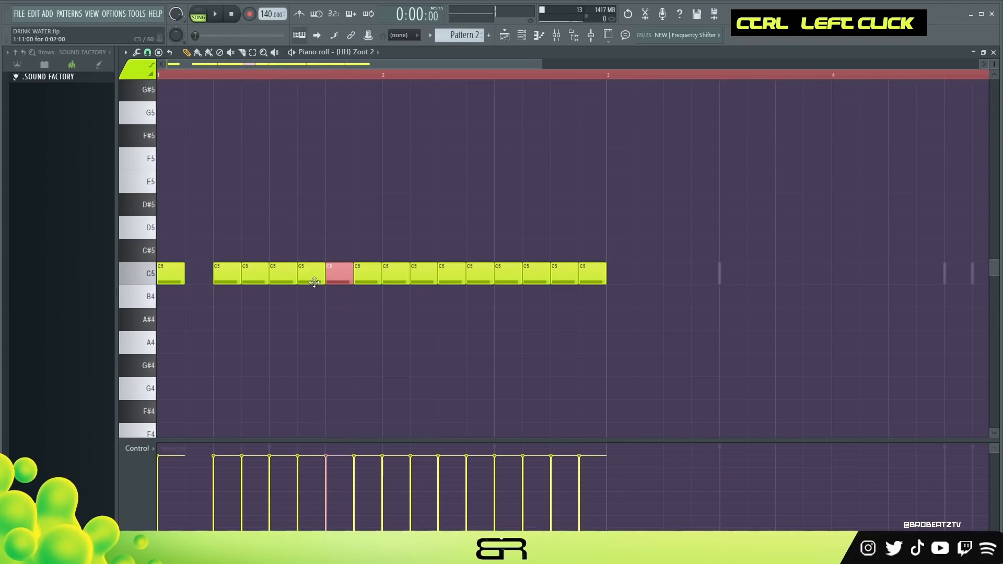
pyautogui.moveTo(352, 277); pyautogui.dragTo(331, 276)
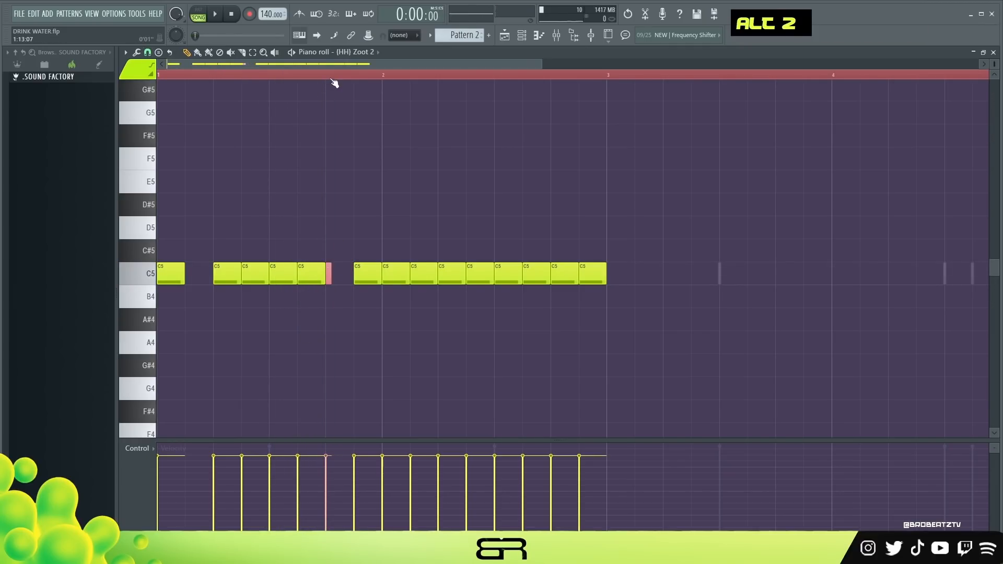
pyautogui.scroll(4, 337, 70)
pyautogui.click(148, 52)
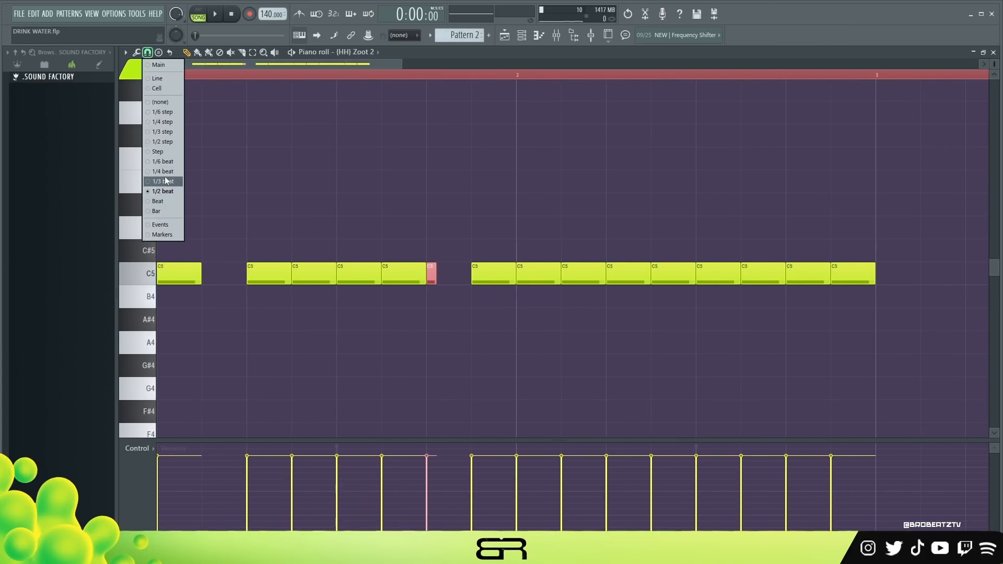
pyautogui.rightClick(439, 321)
pyautogui.click(452, 297)
# Step: Play back the song to audition the added B4 hi-hat in bar 1
pyautogui.press('space')
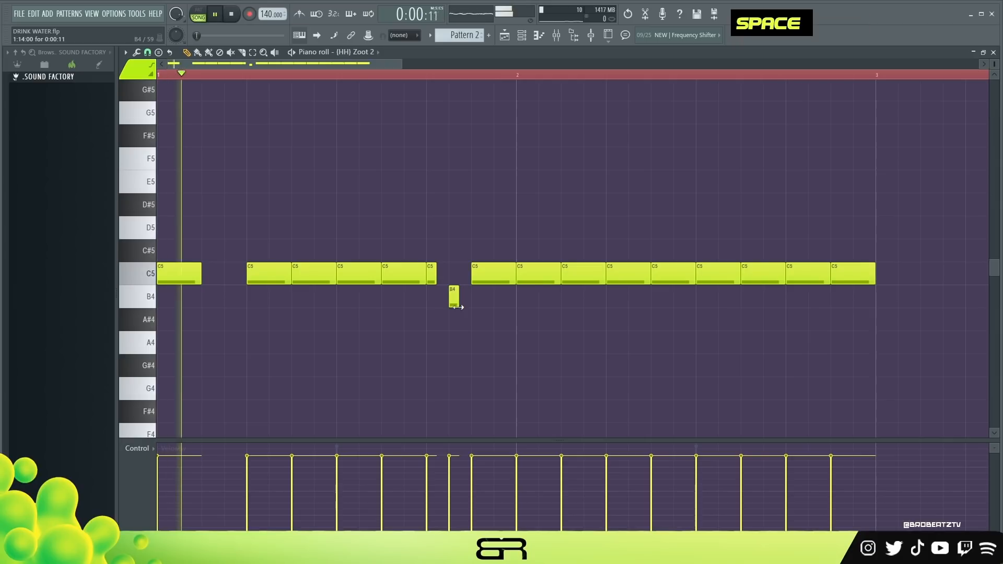
pyautogui.rightClick(510, 329)
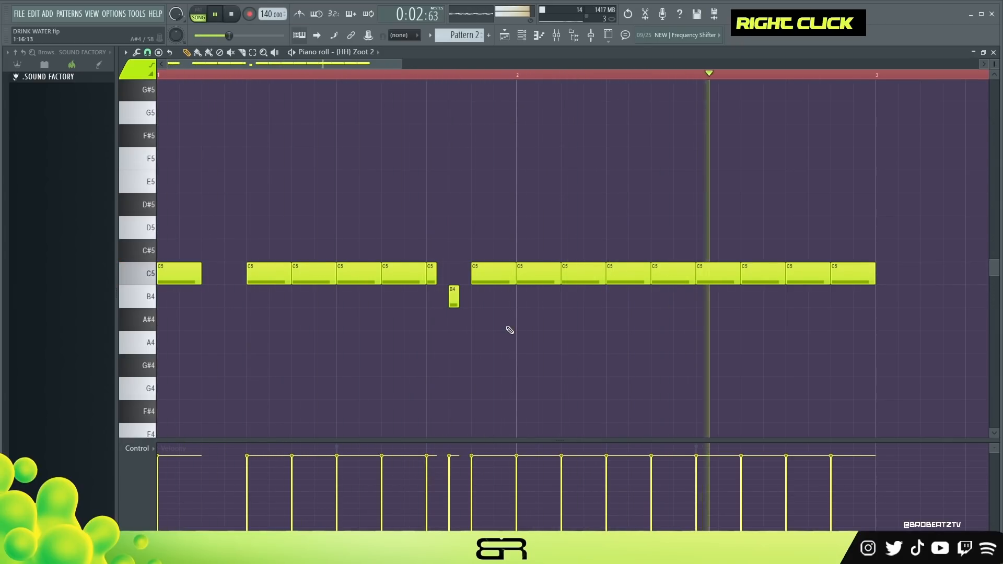
pyautogui.press('space')
pyautogui.press('space')
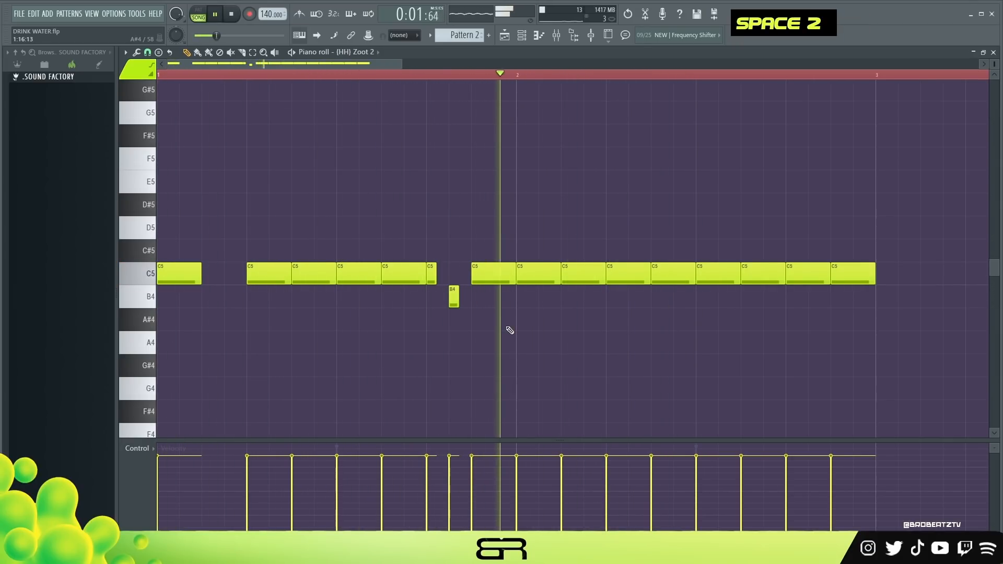
pyautogui.press('space')
# Step: Chop the hi-hat on beat 2 of bar 2 into six hits at 1/3-step snap and play back
pyautogui.moveTo(622, 239); pyautogui.dragTo(632, 316)
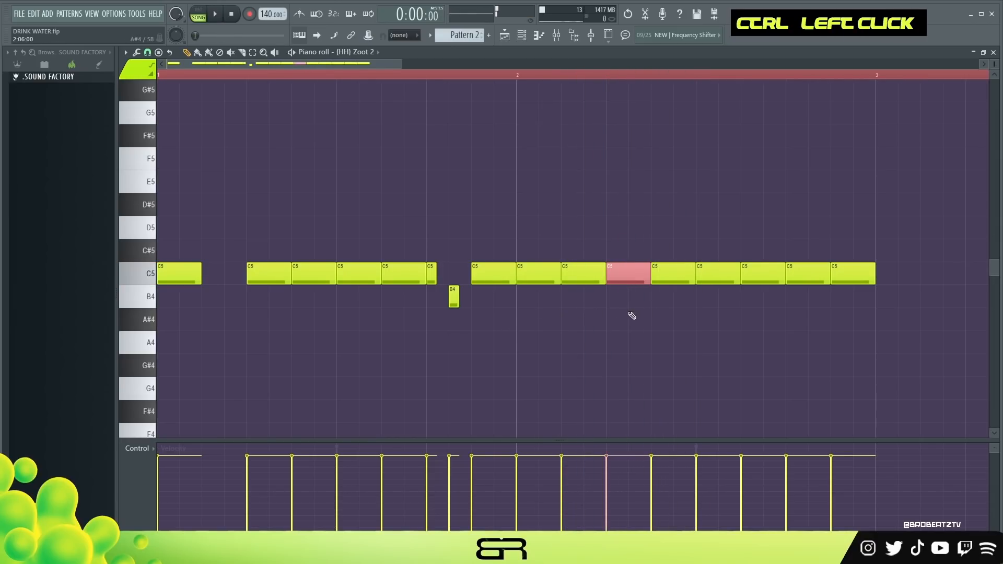
pyautogui.click(147, 52)
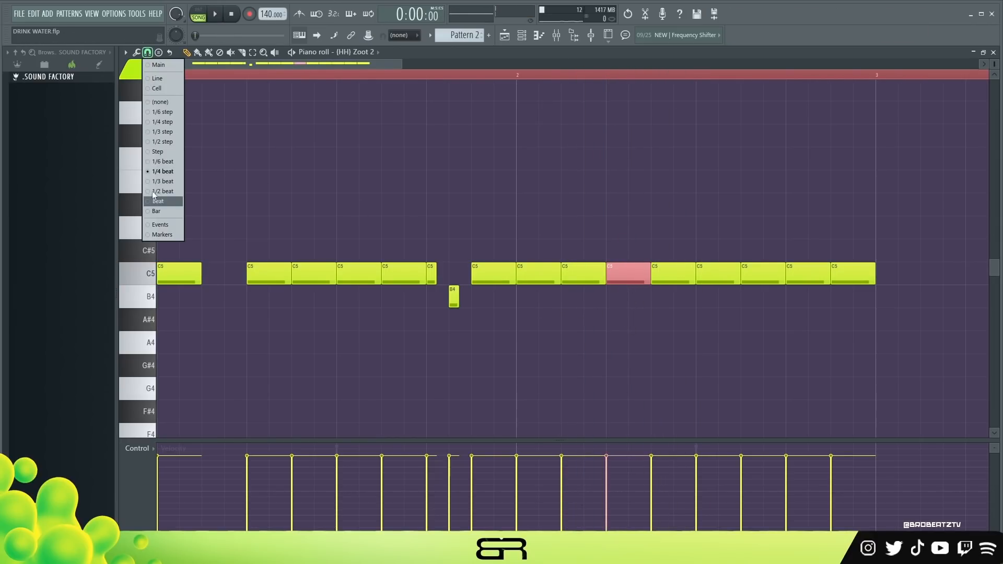
pyautogui.click(161, 137)
pyautogui.hotkey('ctrl', 'u')
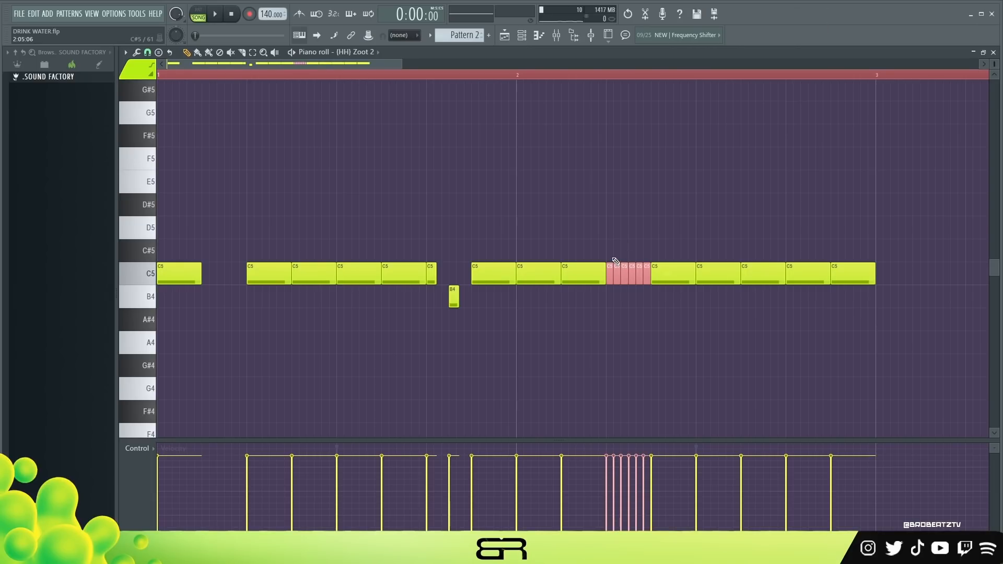
pyautogui.scroll(2, 643, 78)
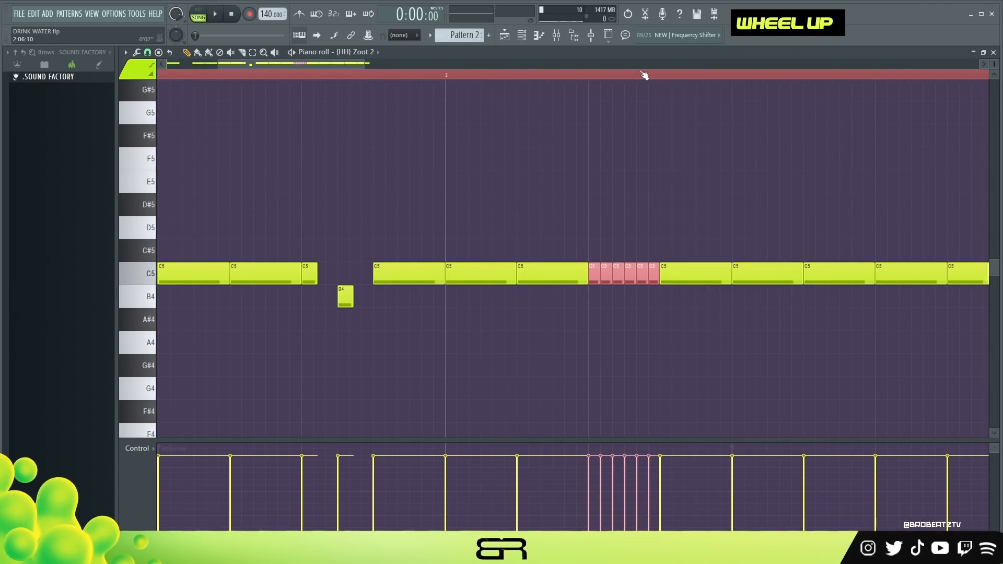
pyautogui.press('space')
pyautogui.press('alt')
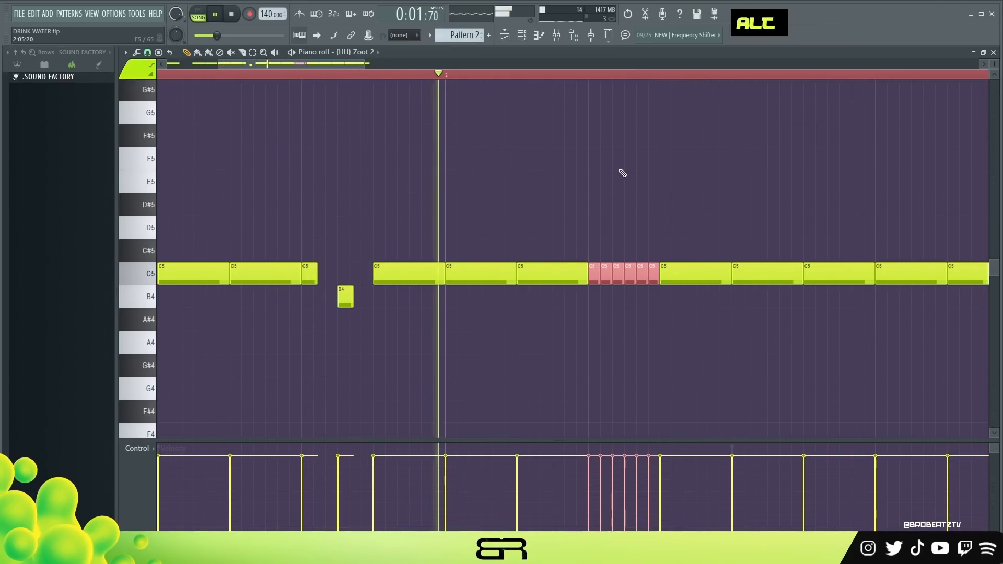
pyautogui.press('space')
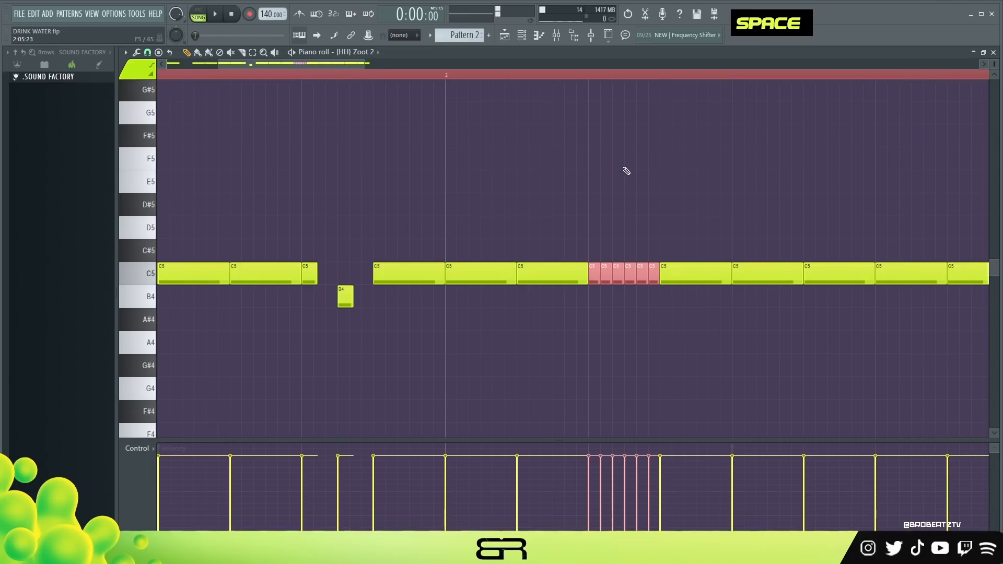
# Step: Shorten the hi-hat after the bar 2 roll to one step, add a matching C5 hit behind it, and play back
pyautogui.keyDown('alt'); pyautogui.rightClick(715, 282); pyautogui.keyUp('alt')
pyautogui.rightClick(727, 282)
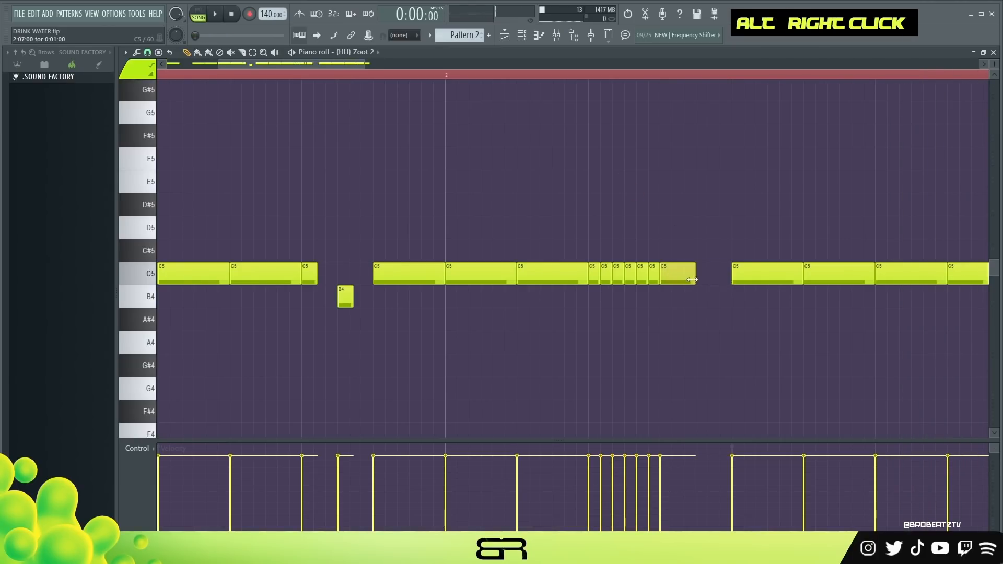
pyautogui.click(690, 280)
pyautogui.click(700, 280)
pyautogui.click(415, 77)
pyautogui.press('space')
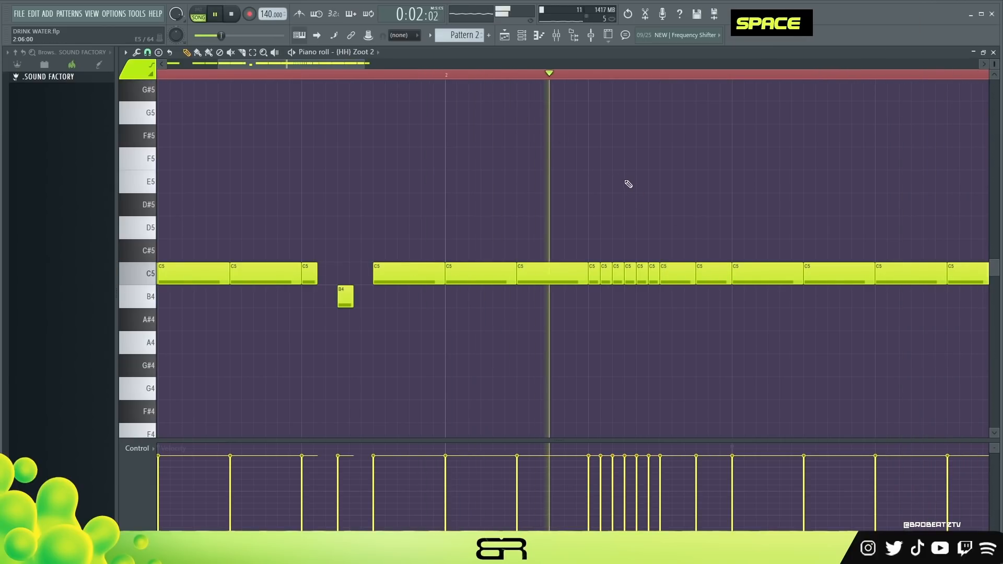
pyautogui.press('space')
# Step: Ramp the velocities of the six-hit roll in bar 2 upward from the first hit to the last and play back
pyautogui.moveTo(605, 306); pyautogui.dragTo(687, 251)
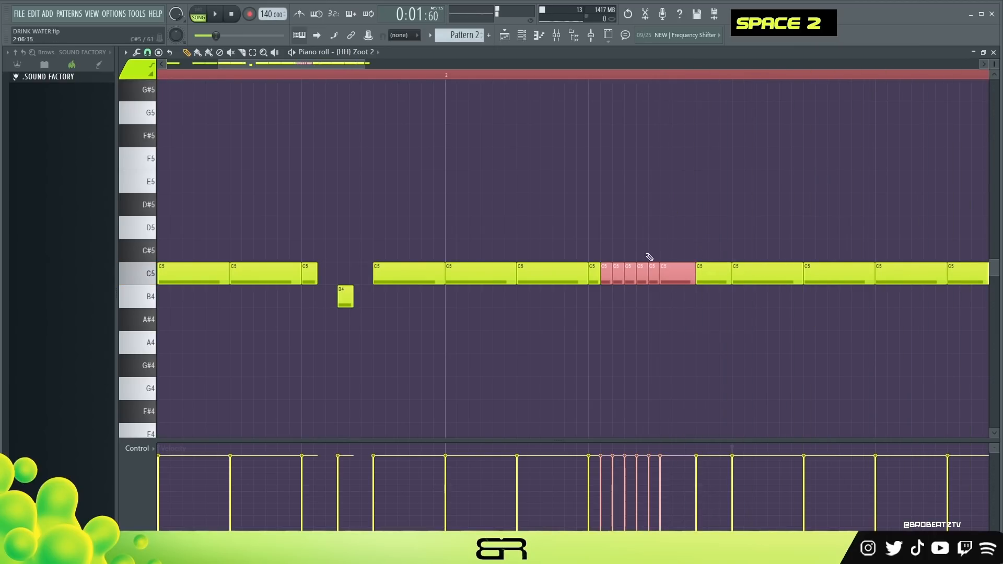
pyautogui.rightClick(537, 322)
pyautogui.moveTo(580, 251); pyautogui.dragTo(609, 313)
pyautogui.moveTo(673, 240); pyautogui.dragTo(595, 293)
pyautogui.moveTo(578, 442)
pyautogui.mouseDown()
pyautogui.moveTo(572, 347)
pyautogui.moveTo(631, 400)
pyautogui.mouseUp()
pyautogui.press('space')
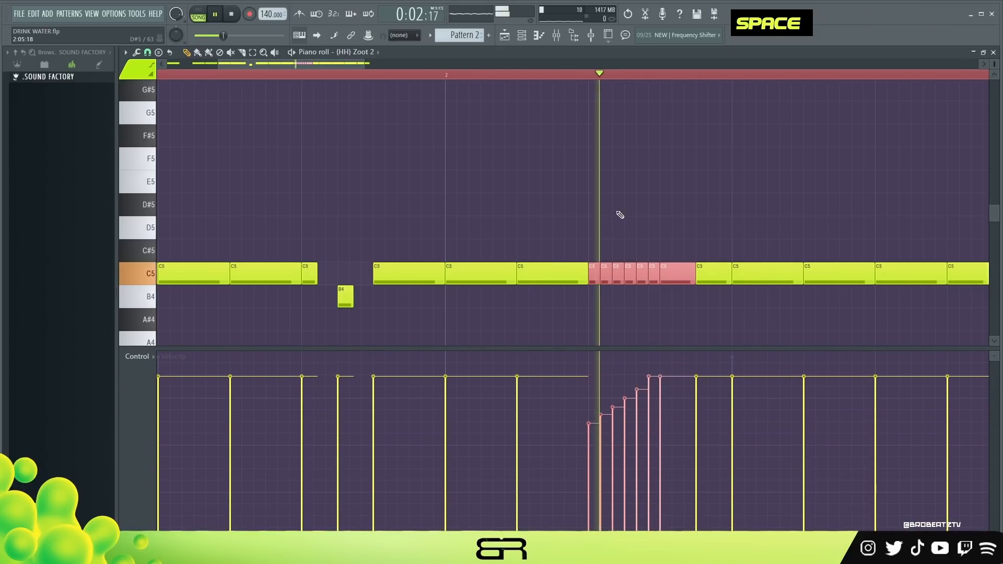
pyautogui.press('space')
pyautogui.rightClick(358, 163)
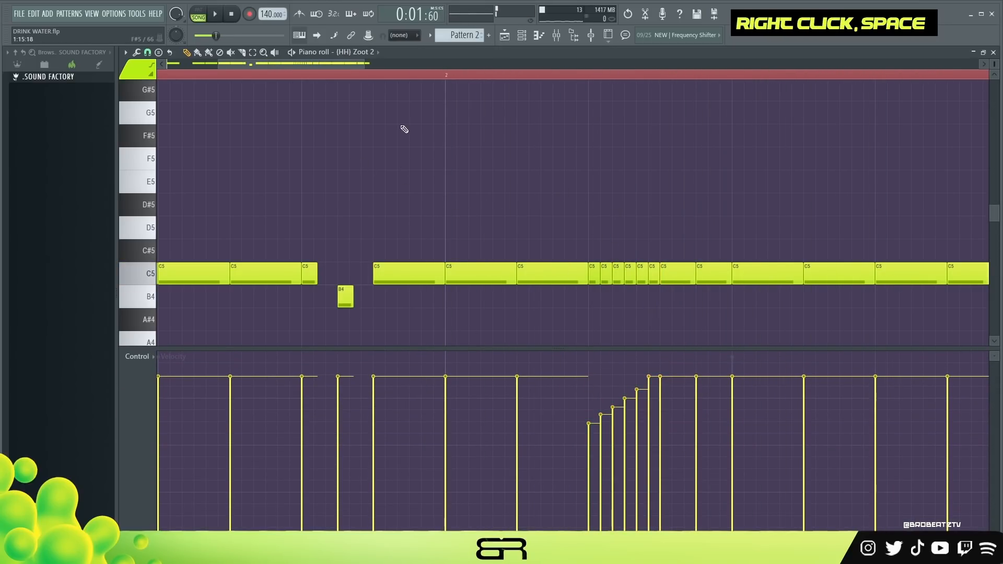
# Step: Replace the hi-hat on beat 4 of bar 2 with a copy of the roll's first two hits and play back
pyautogui.scroll(-2, 397, 78)
pyautogui.rightClick(555, 293)
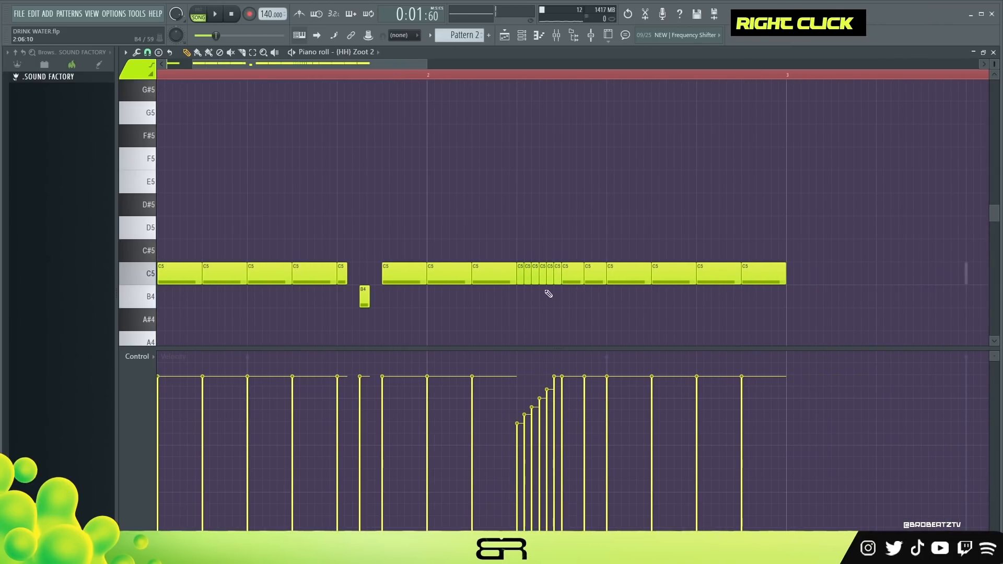
pyautogui.rightClick(738, 263)
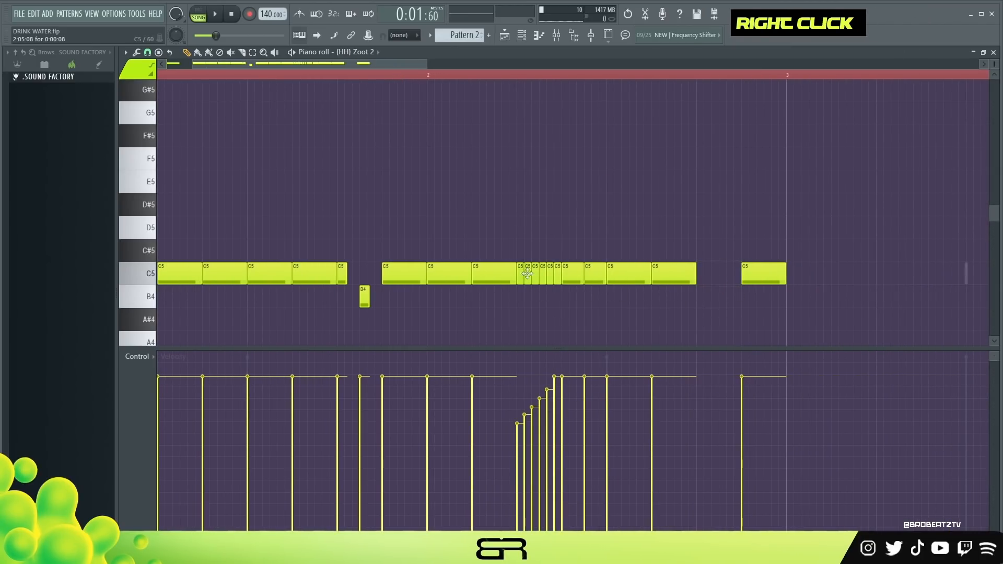
pyautogui.keyDown('ctrl'); pyautogui.click(520, 274); pyautogui.keyUp('ctrl')
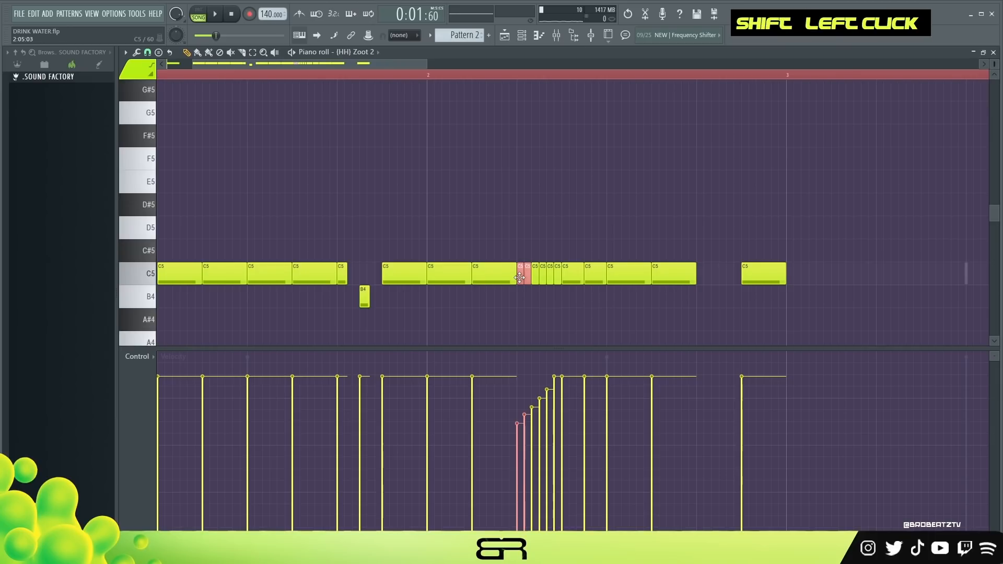
pyautogui.moveTo(520, 277); pyautogui.dragTo(699, 278)
pyautogui.press('space')
pyautogui.rightClick(522, 134)
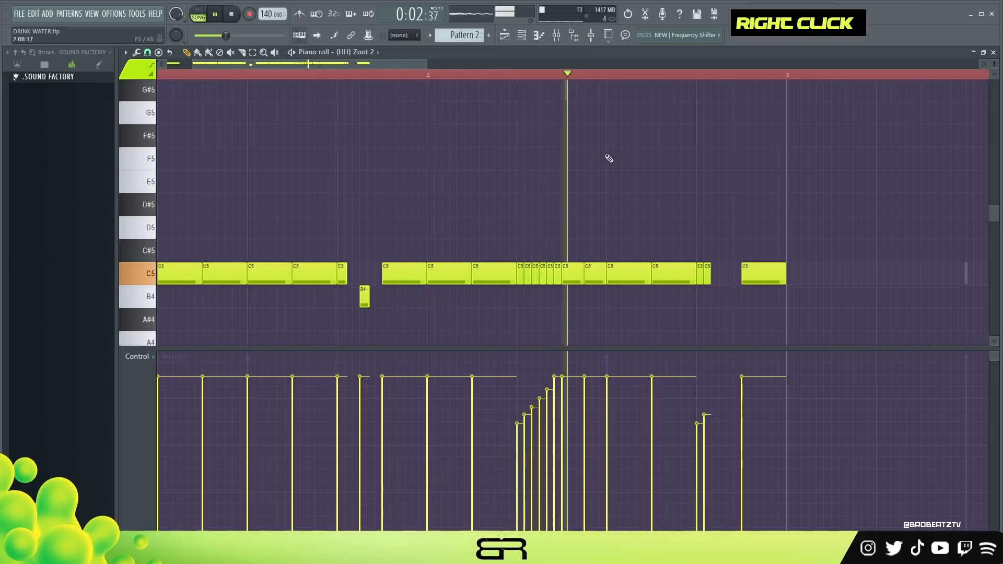
# Step: Raise the velocities of the two-hit roll on beat 4 of bar 2, and duplicate the two-bar hi-hat pattern into bars 3 and 4
pyautogui.doubleClick(703, 375)
pyautogui.press('space')
pyautogui.scroll(-3, 359, 66)
pyautogui.hotkey('ctrl', 'a')
pyautogui.moveTo(170, 273); pyautogui.dragTo(576, 269)
pyautogui.rightClick(550, 234)
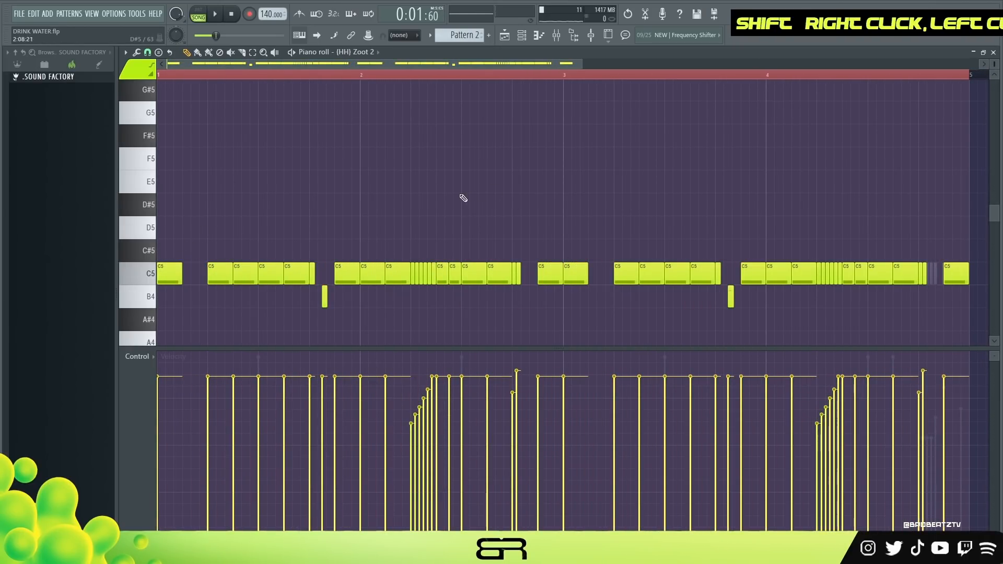
pyautogui.scroll(-3, 458, 194)
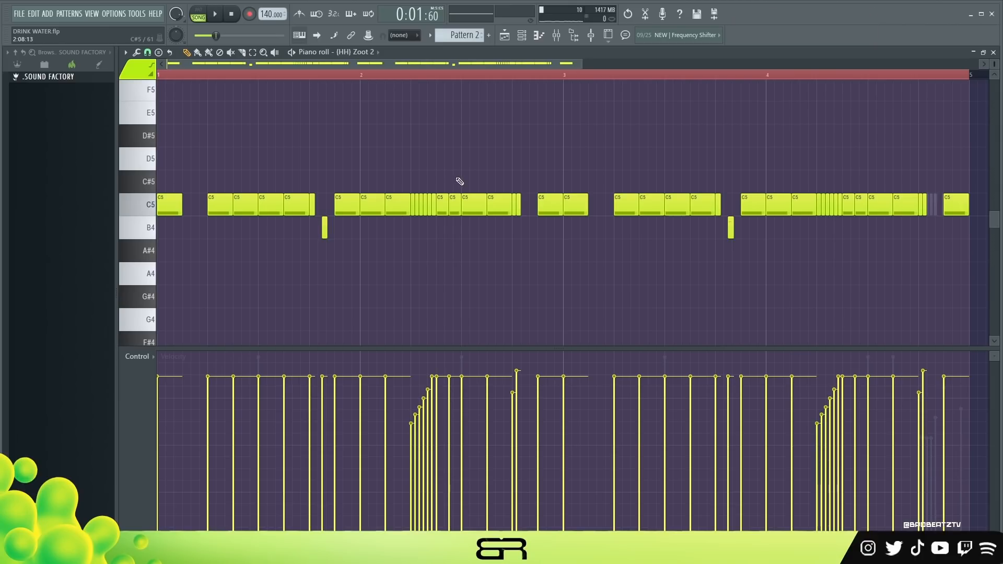
pyautogui.moveTo(383, 222); pyautogui.dragTo(515, 187)
pyautogui.rightClick(423, 174)
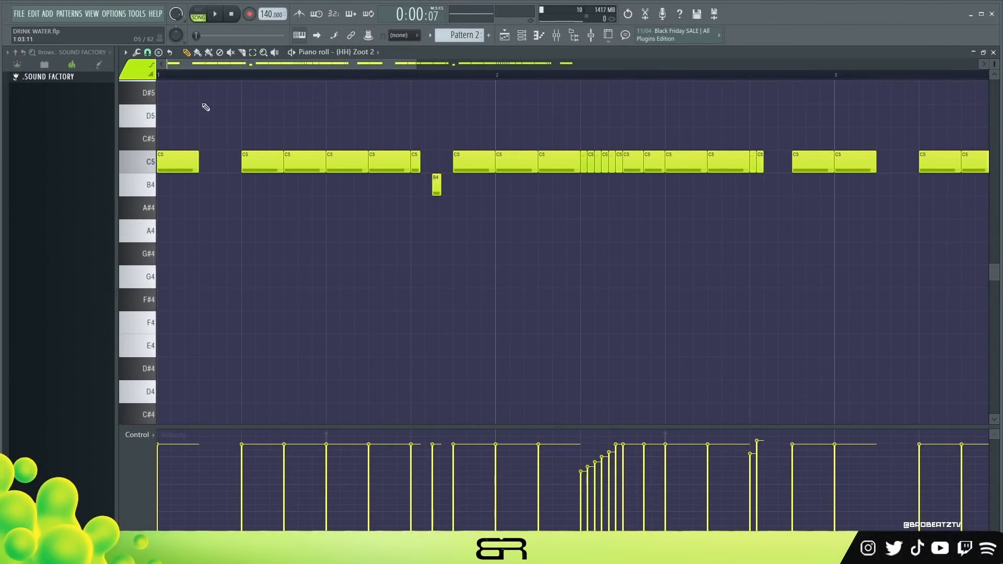
# Step: At 1/6-beat snap, try four short D#4 hits across beats 1 and 2 of bar 1 and play back
pyautogui.click(148, 52)
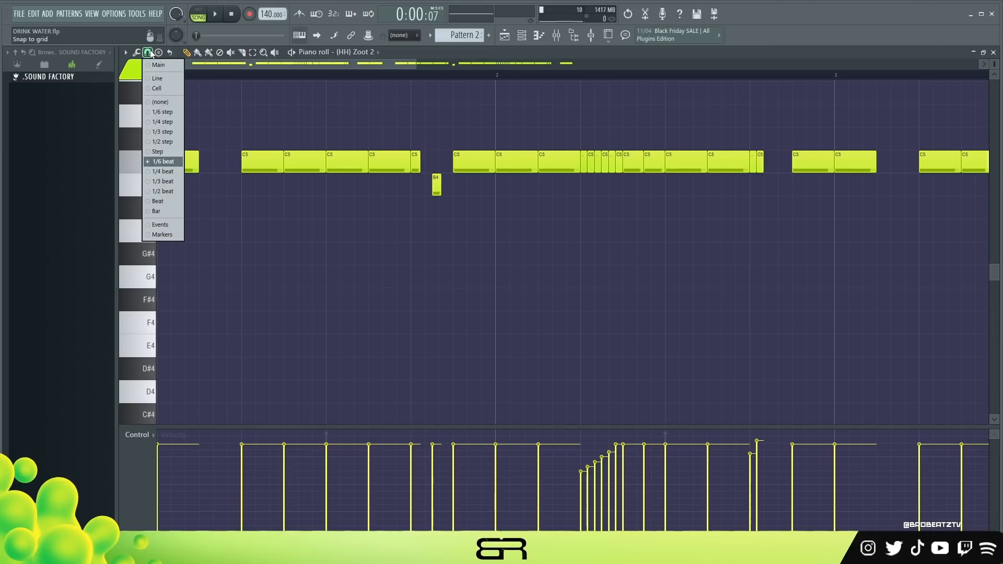
pyautogui.click(165, 161)
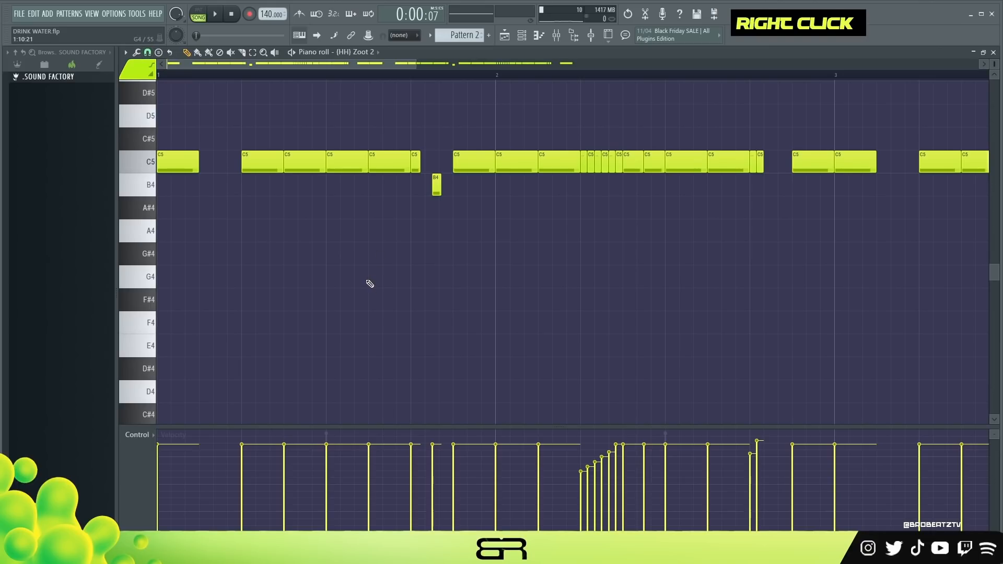
pyautogui.click(203, 368)
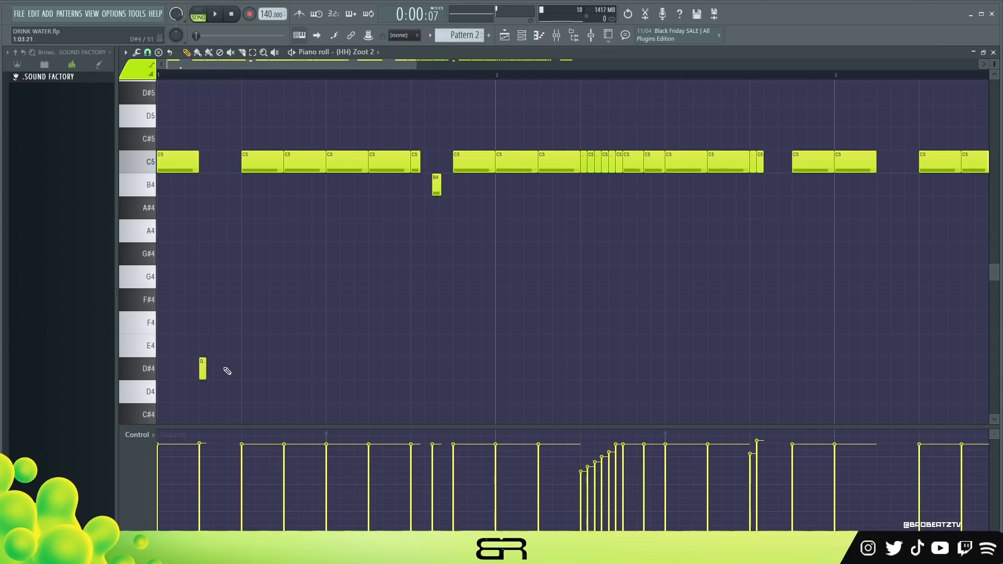
pyautogui.click(231, 368)
pyautogui.click(273, 368)
pyautogui.click(287, 369)
pyautogui.press('space')
pyautogui.press('space')
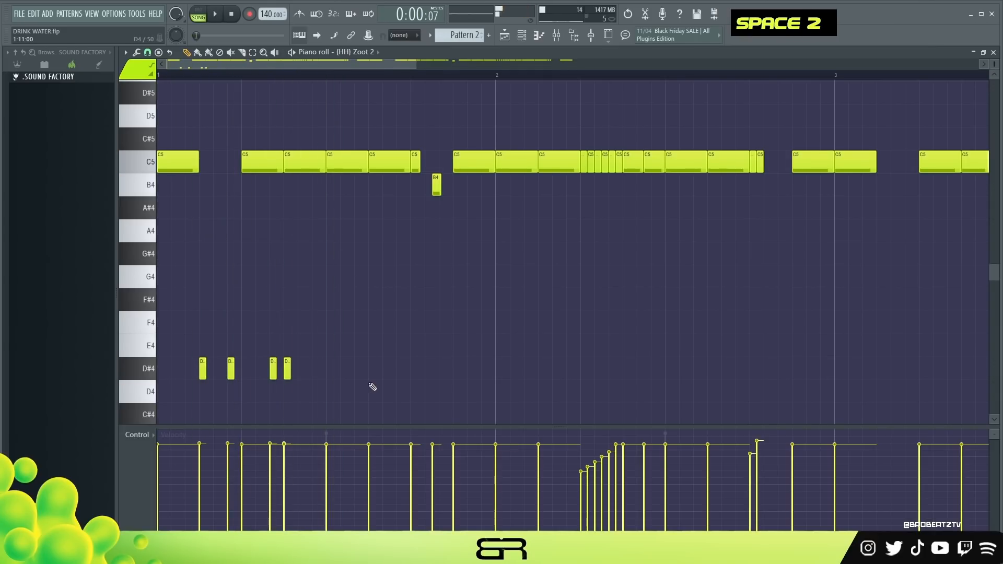
pyautogui.rightClick(287, 369)
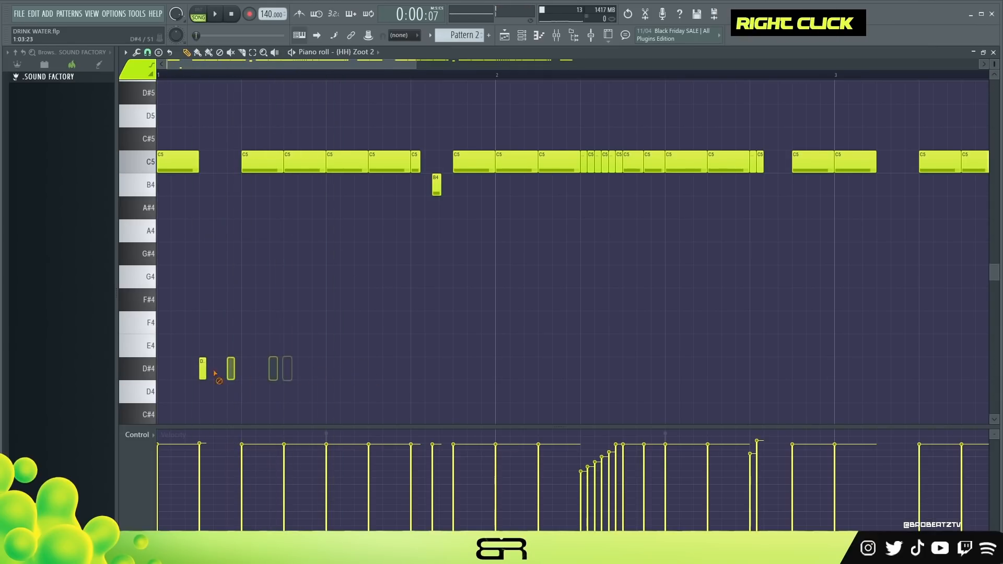
pyautogui.scroll(4, 225, 232)
pyautogui.click(230, 231)
pyautogui.click(272, 277)
pyautogui.click(300, 301)
pyautogui.rightClick(300, 301)
pyautogui.rightClick(272, 277)
pyautogui.rightClick(231, 231)
pyautogui.scroll(-5, 250, 269)
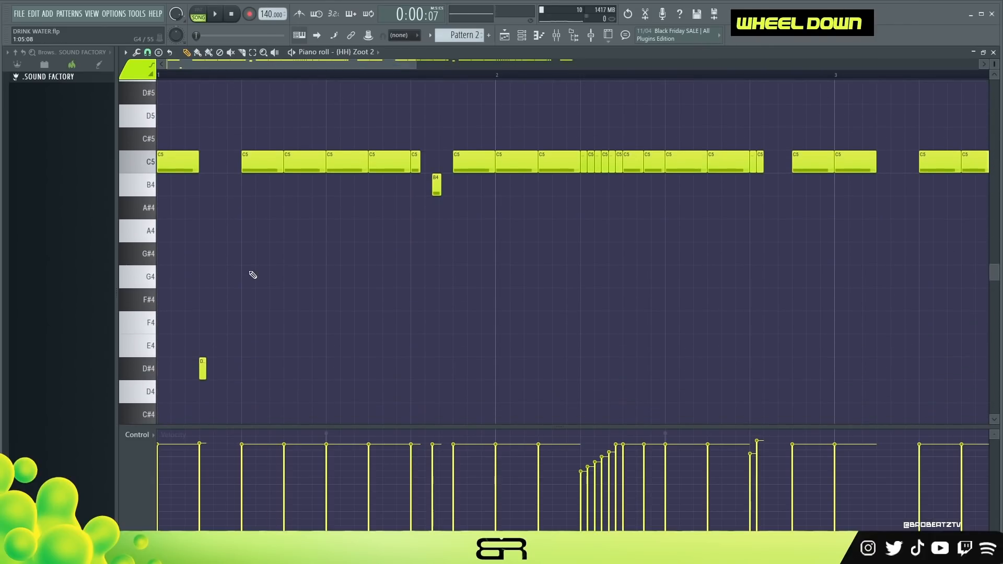
pyautogui.rightClick(204, 299)
pyautogui.scroll(1, 230, 308)
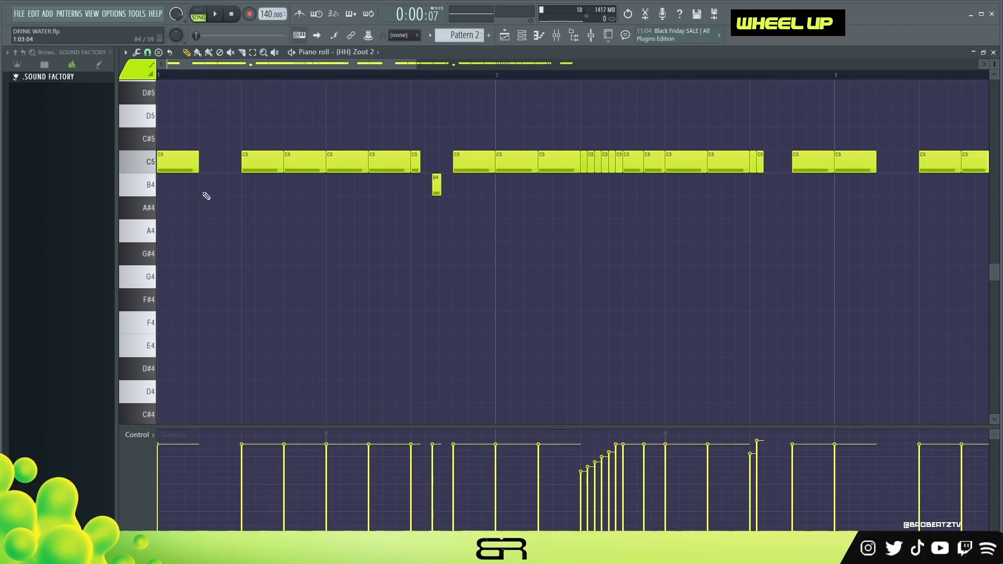
# Step: Try three D#4 hits spaced 1/3 beat apart from beat 2 of bar 1, play back, and delete them
pyautogui.moveTo(327, 83); pyautogui.dragTo(326, 158)
pyautogui.press('space')
pyautogui.rightClick(301, 218)
pyautogui.press('space')
pyautogui.click(244, 366)
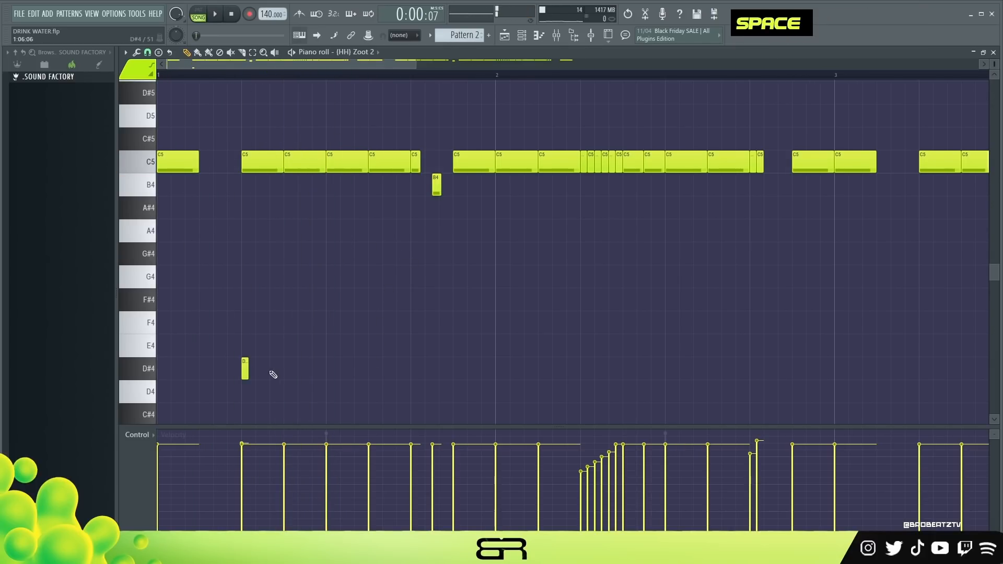
pyautogui.doubleClick(272, 369)
pyautogui.click(301, 369)
pyautogui.press('space')
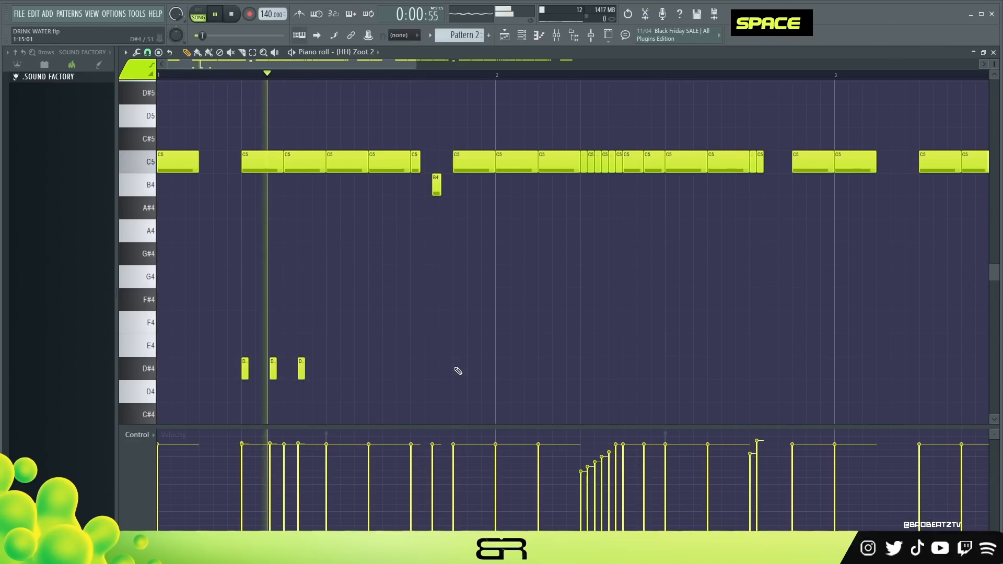
pyautogui.press('space')
pyautogui.rightClick(301, 371)
pyautogui.rightClick(273, 371)
pyautogui.rightClick(245, 371)
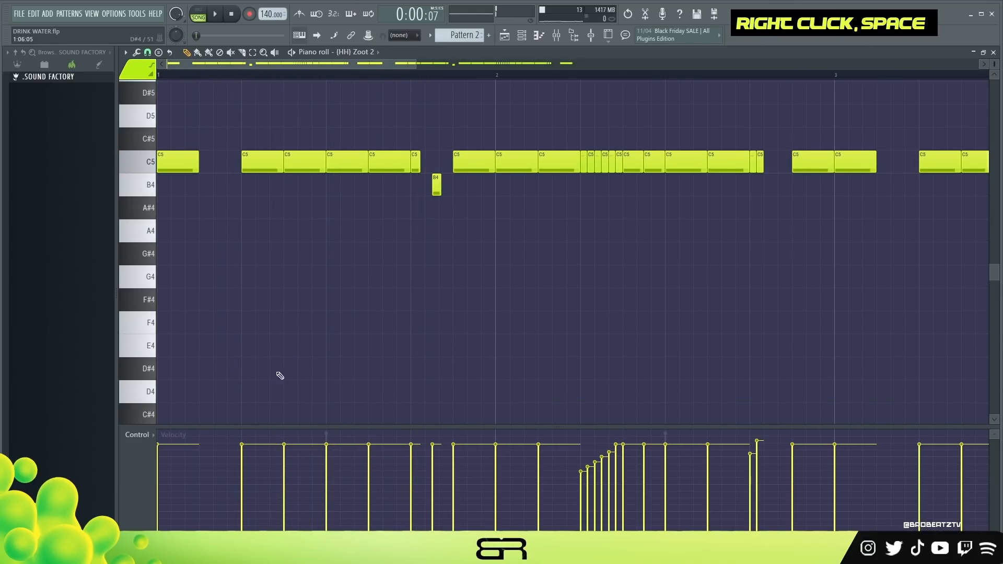
# Step: Add three short D#4 hits spaced 1/6 beat apart, with the last one on beat 2 of bar 1
pyautogui.click(217, 368)
pyautogui.click(231, 368)
pyautogui.click(245, 369)
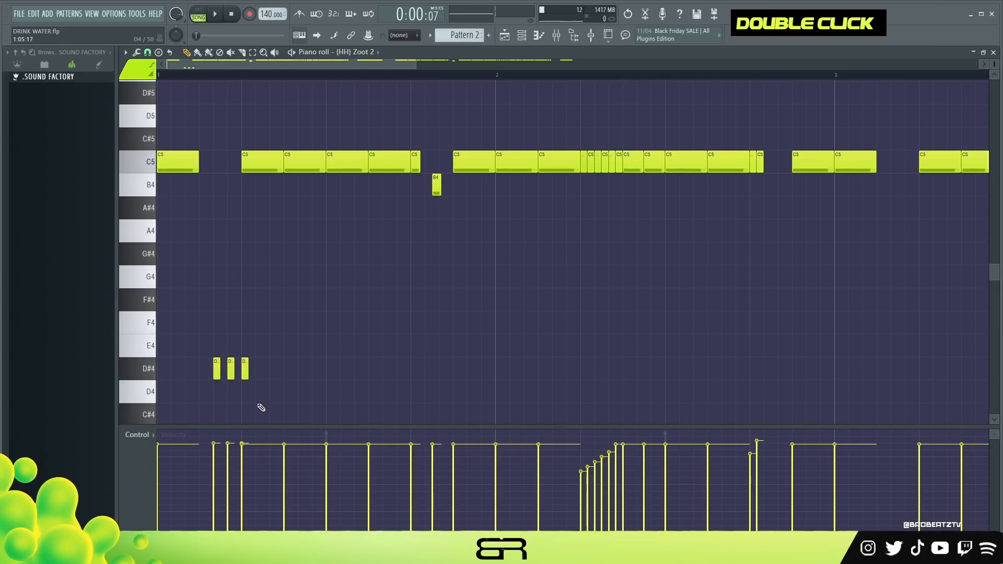
# Step: Add two single D#4 hits in bar 1, two thirds into beat 2 and one third into beat 3, and play back
pyautogui.click(287, 374)
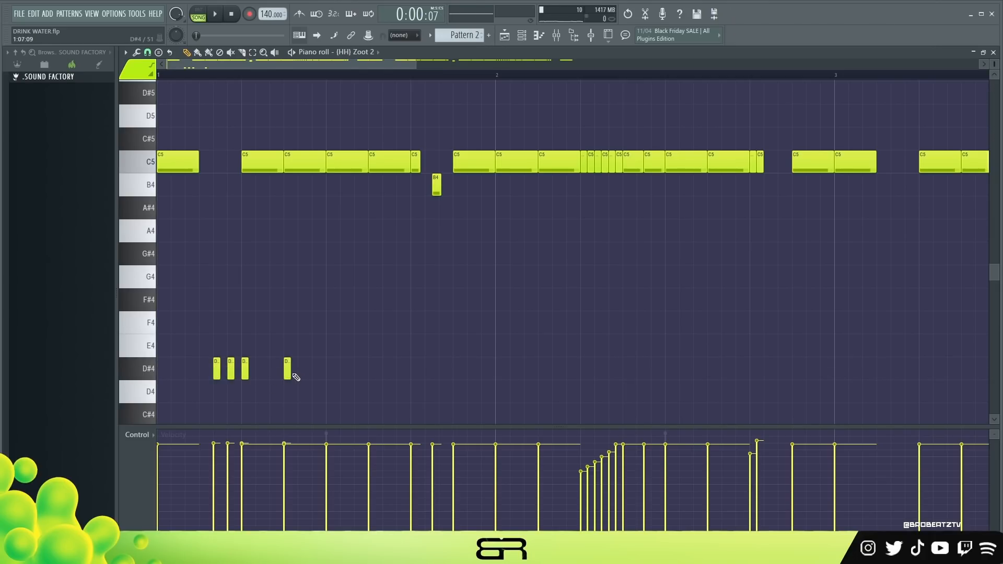
pyautogui.rightClick(287, 371)
pyautogui.click(301, 371)
pyautogui.press('space')
pyautogui.press('space')
pyautogui.press('space')
pyautogui.click(358, 368)
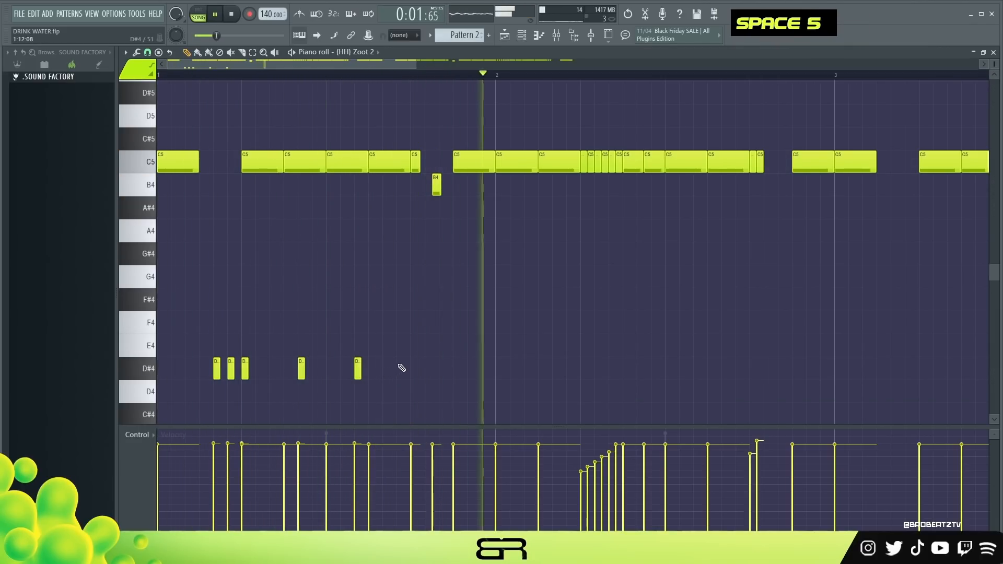
pyautogui.press('space')
# Step: Copy the three-hit D#4 group from bar 1 so its last hit falls on beat 2 of bar 2, and play back
pyautogui.moveTo(287, 369)
pyautogui.mouseDown()
pyautogui.moveTo(214, 372)
pyautogui.moveTo(564, 377)
pyautogui.mouseUp()
pyautogui.hotkey('shift', 'space')
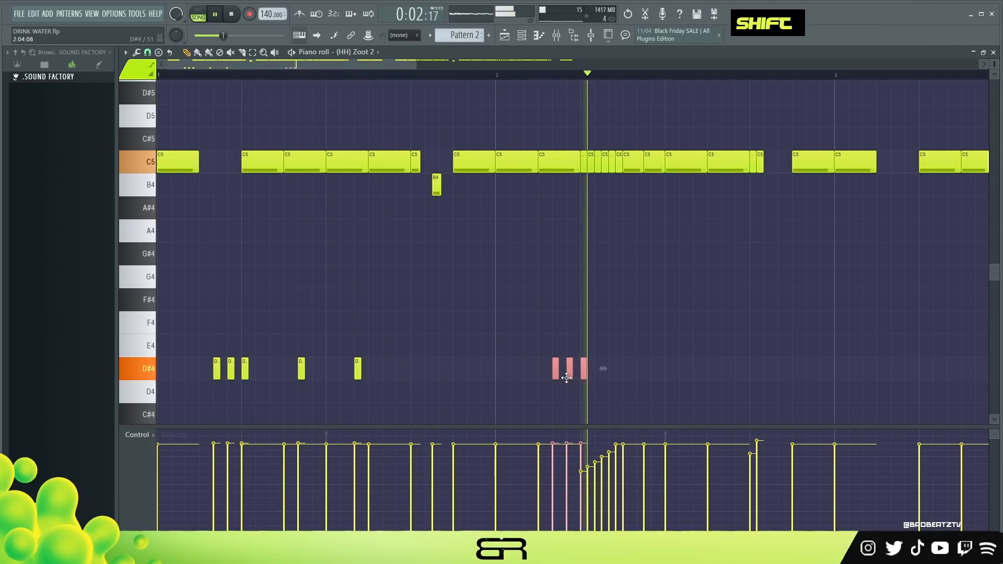
pyautogui.press('space')
pyautogui.press('space')
pyautogui.press('space')
# Step: Ramp the velocities of the three copied D#4 hits in bar 2 upward from first to last
pyautogui.rightClick(551, 491)
pyautogui.rightClick(613, 377)
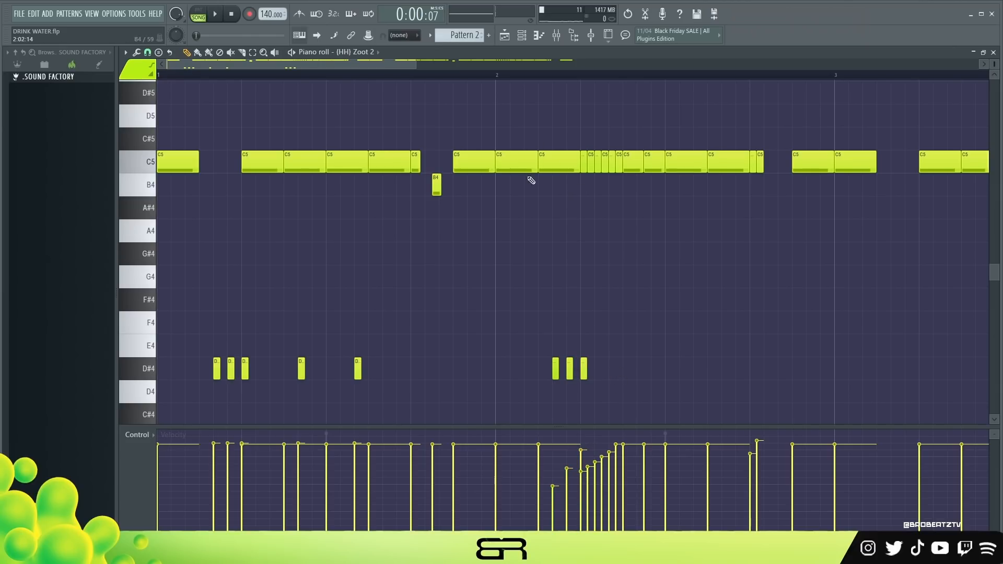
pyautogui.moveTo(529, 179); pyautogui.dragTo(584, 161)
pyautogui.rightClick(556, 141)
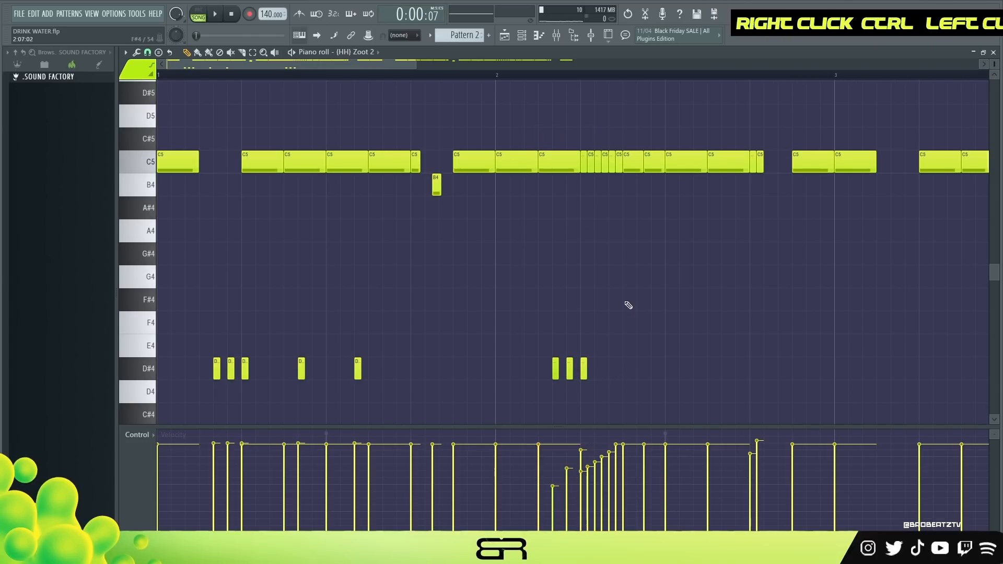
# Step: Add two D#4 hits one third and two thirds into beat 2 of bar 2, and play back
pyautogui.click(639, 376)
pyautogui.press('space')
pyautogui.rightClick(647, 315)
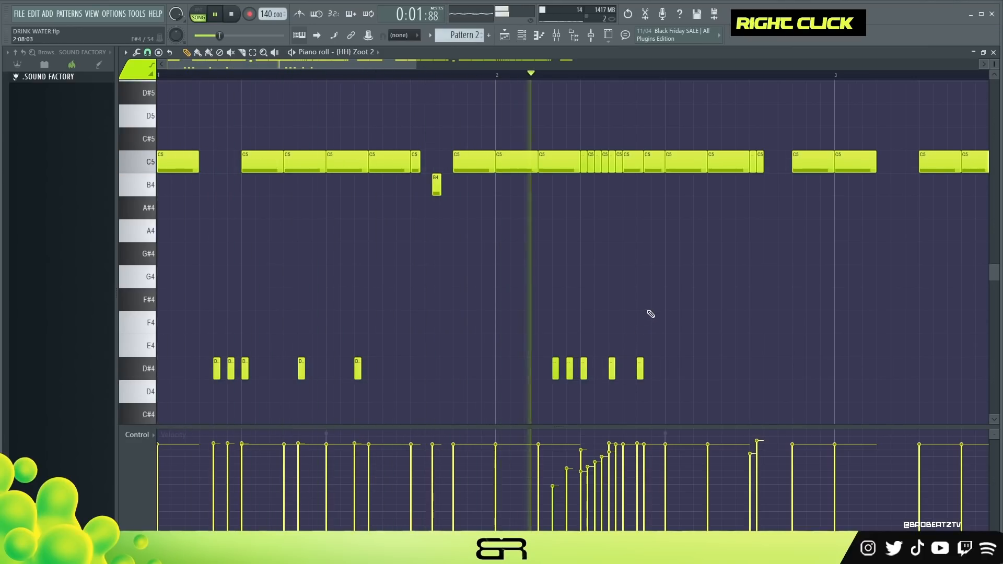
pyautogui.press('space')
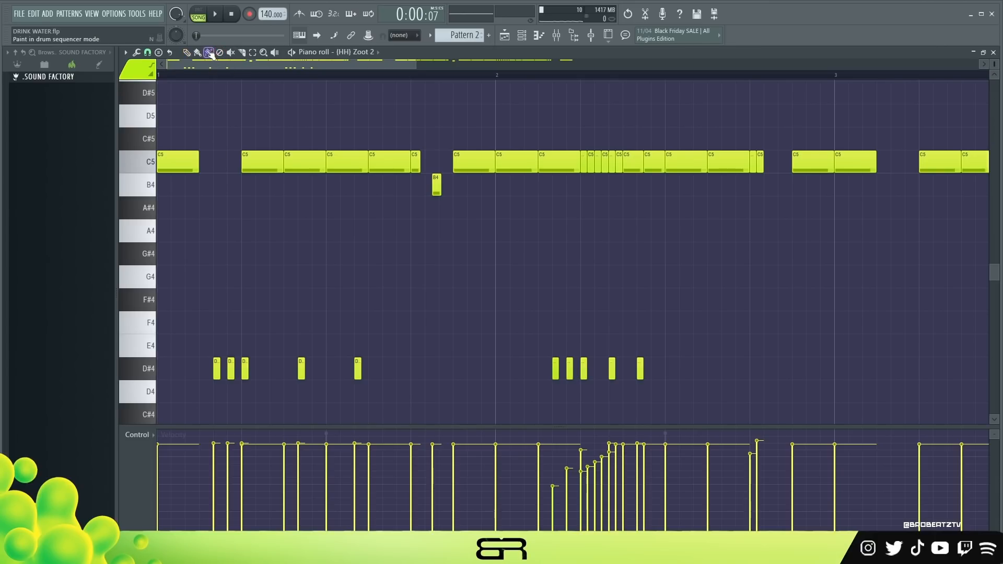
# Step: Show pan in the control lane and pan bar 1's two single D#4 hits apart, the first about 70% left and the second right
pyautogui.moveTo(314, 231); pyautogui.dragTo(523, 230)
pyautogui.rightClick(523, 230)
pyautogui.click(145, 438)
pyautogui.click(158, 454)
pyautogui.moveTo(281, 349); pyautogui.dragTo(309, 374)
pyautogui.moveTo(337, 366); pyautogui.dragTo(363, 373)
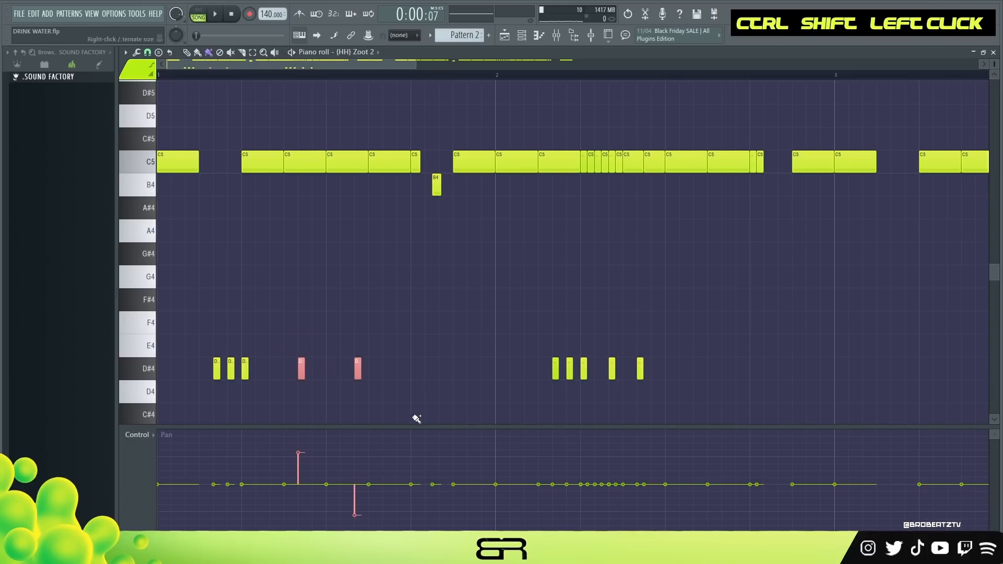
pyautogui.rightClick(459, 311)
pyautogui.press('space')
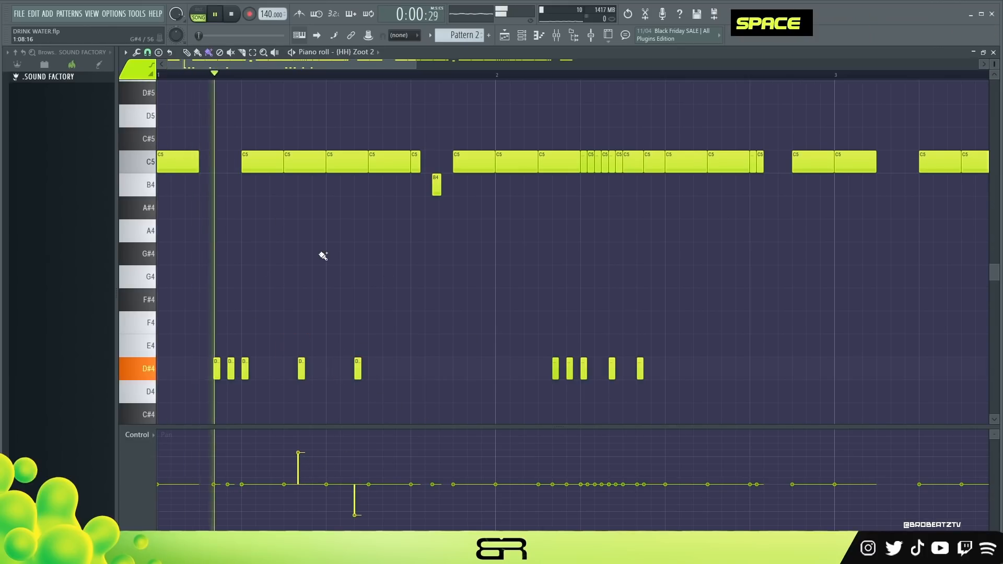
pyautogui.press('space')
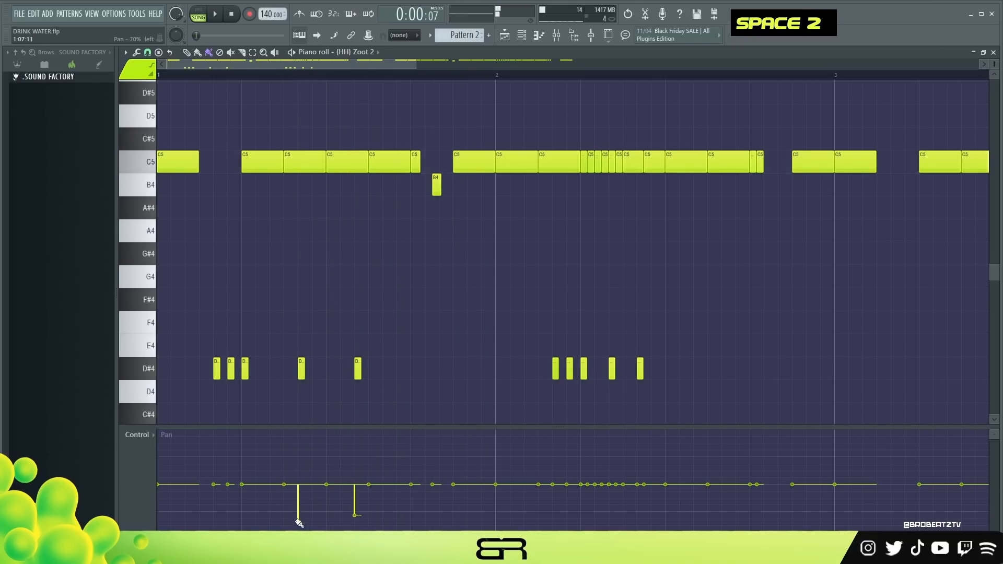
pyautogui.rightClick(427, 373)
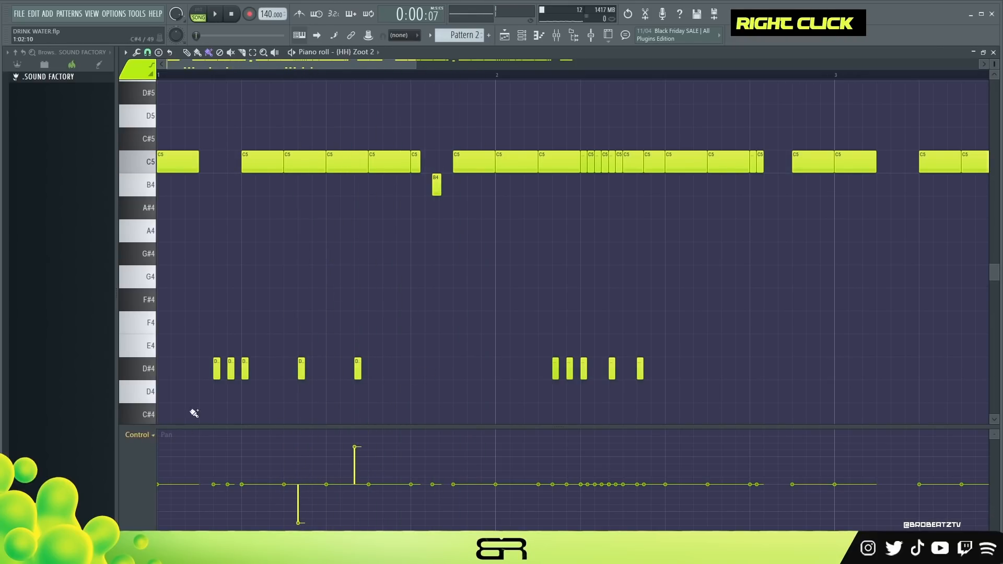
pyautogui.rightClick(244, 378)
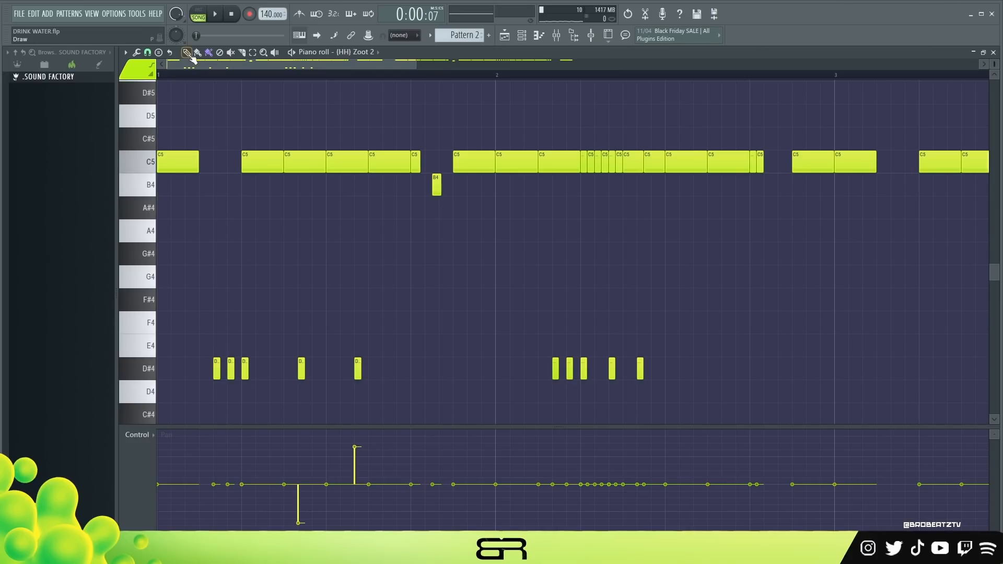
# Step: Return to the Draw tool and show note velocity in the control lane again
pyautogui.doubleClick(302, 413)
pyautogui.rightClick(302, 414)
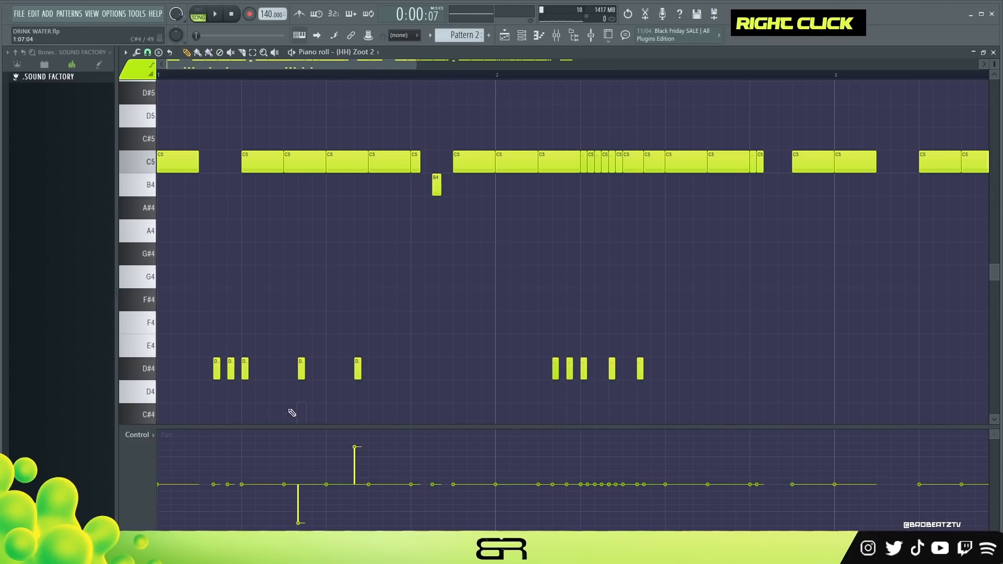
pyautogui.click(134, 435)
pyautogui.click(157, 464)
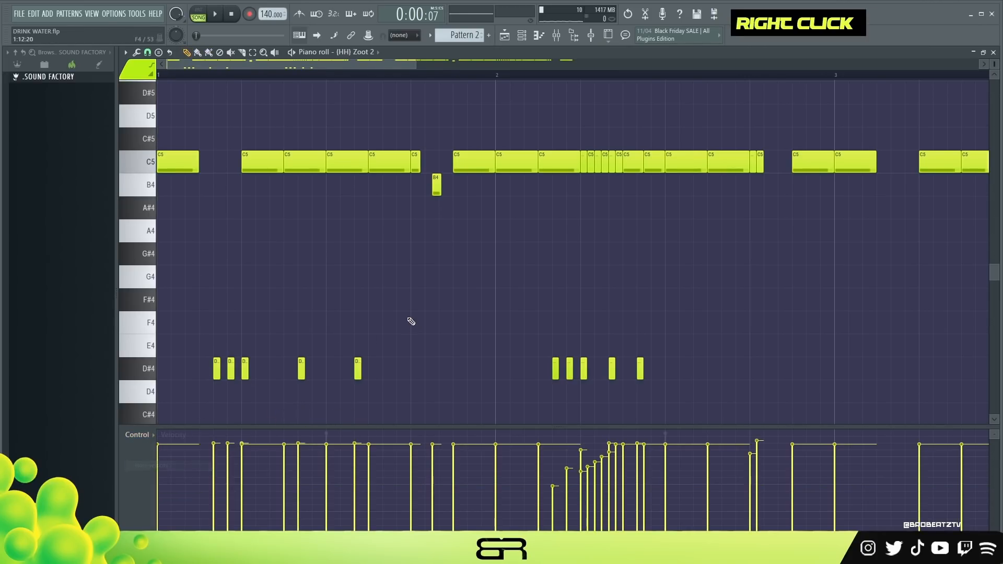
# Step: Paint four consecutive G#4 hits from beat 4 of bar 3 at 1/3-step snap and play back
pyautogui.scroll(-6, 348, 75)
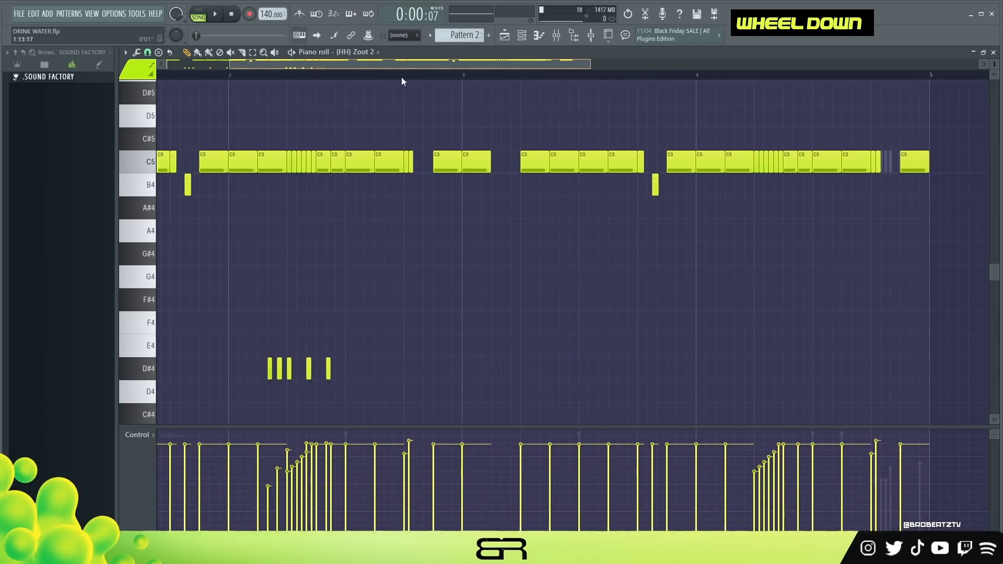
pyautogui.scroll(5, 467, 83)
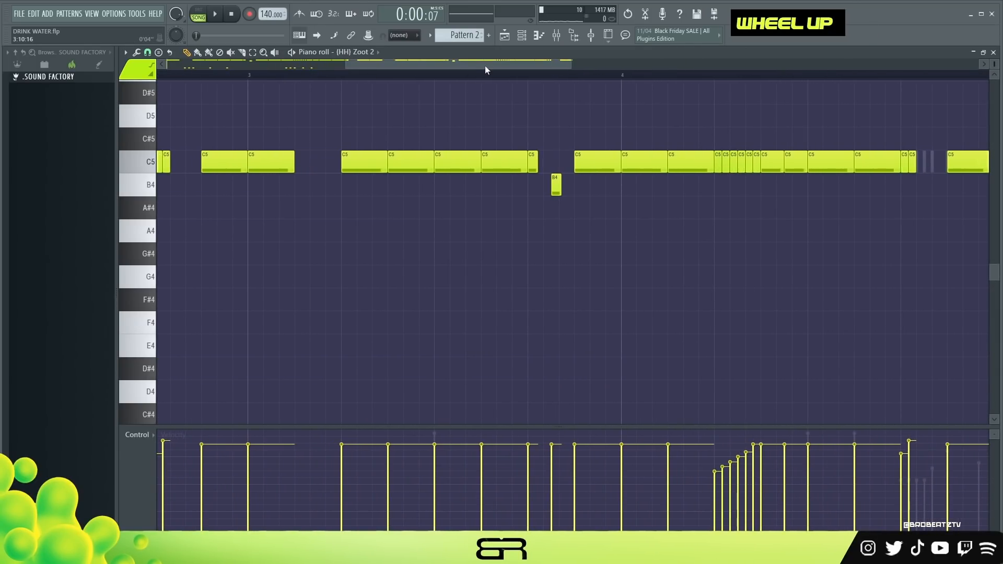
pyautogui.click(150, 53)
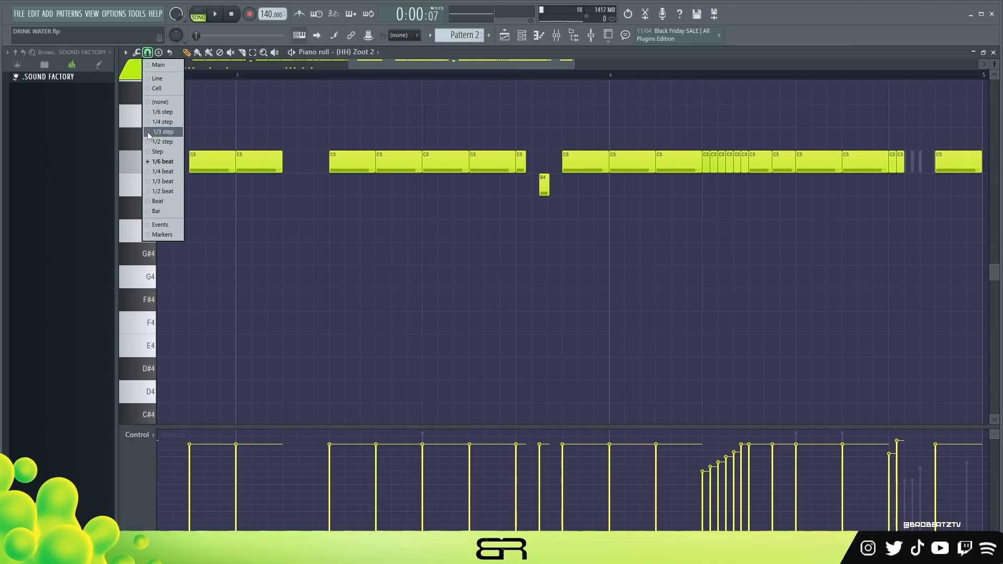
pyautogui.click(150, 133)
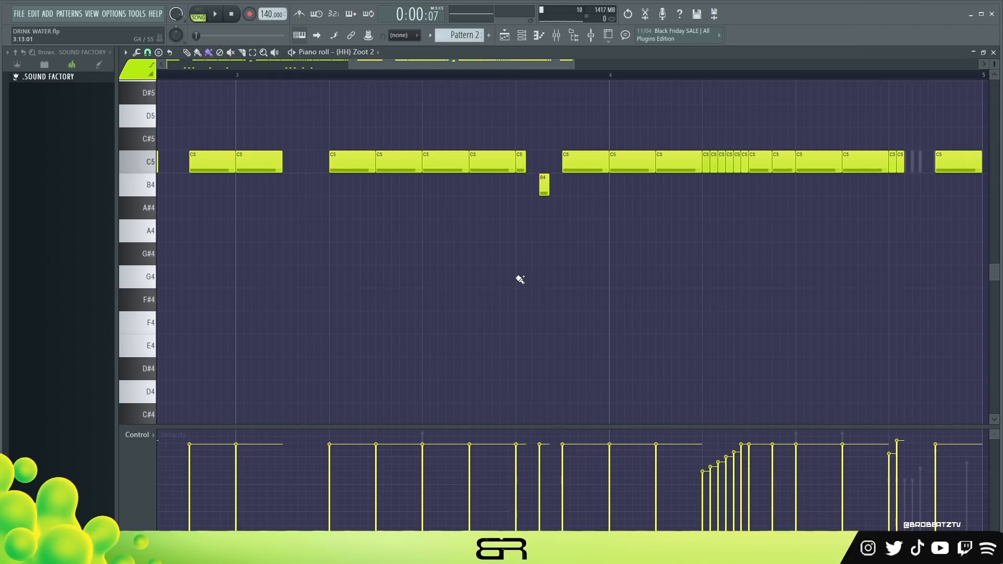
pyautogui.moveTo(519, 259); pyautogui.dragTo(537, 262)
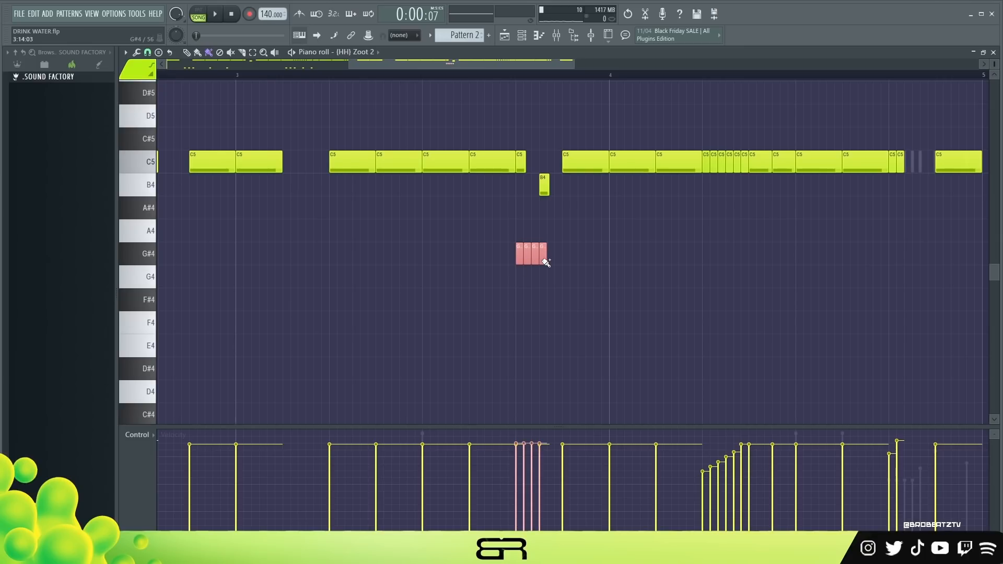
pyautogui.press('space')
pyautogui.press('space')
pyautogui.press('space')
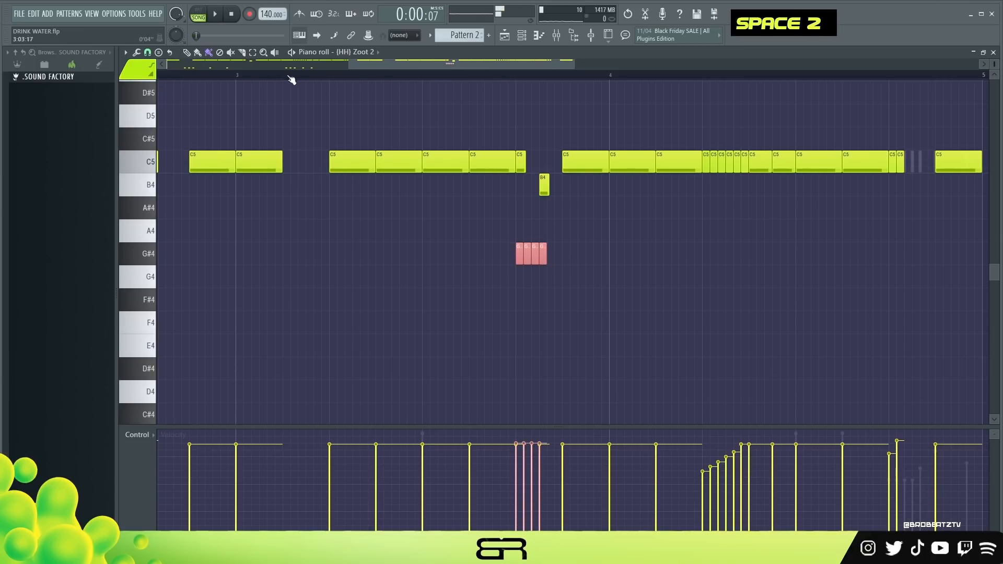
pyautogui.press('space')
pyautogui.press('space')
pyautogui.press('space')
# Step: At 1/4-step snap, add single G#4 hits on steps 15 and 16 of bar 3 and three consecutive hits at bar 4's start, auditioning them
pyautogui.click(148, 53)
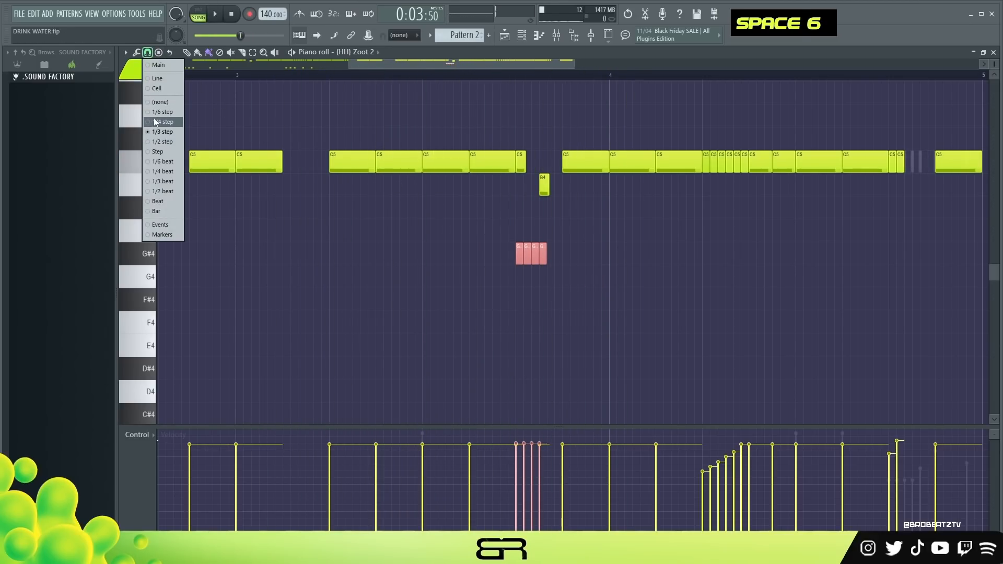
pyautogui.click(162, 122)
pyautogui.click(565, 255)
pyautogui.press('space')
pyautogui.click(588, 255)
pyautogui.press('space')
pyautogui.press('space')
pyautogui.moveTo(611, 254)
pyautogui.mouseDown()
pyautogui.moveTo(622, 264)
pyautogui.moveTo(565, 265)
pyautogui.mouseUp()
pyautogui.press('space')
# Step: Copy the two single G#4 hits onto steps 5 and 6 of bar 4
pyautogui.press('ctrl')
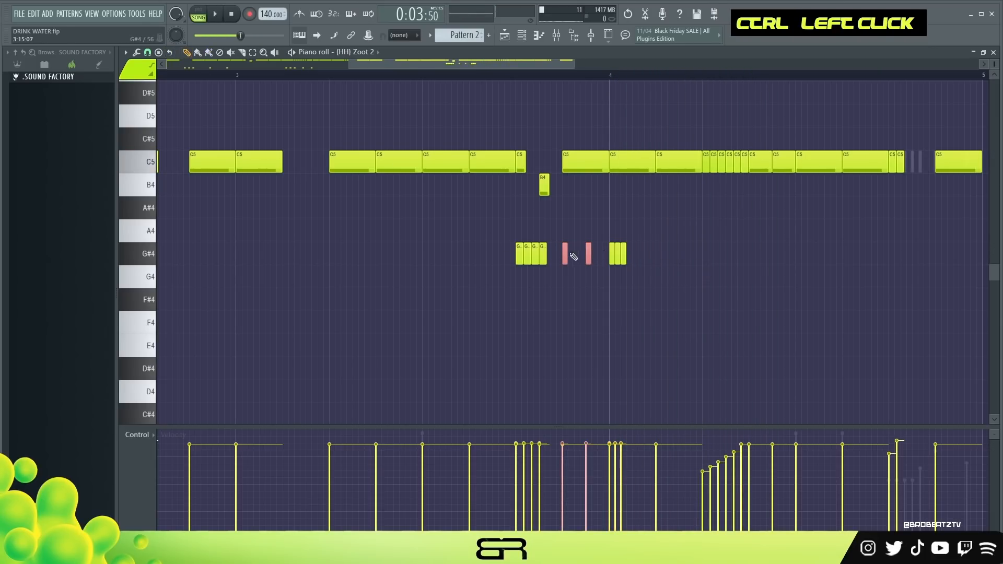
pyautogui.moveTo(565, 254); pyautogui.dragTo(708, 259)
pyautogui.rightClick(737, 283)
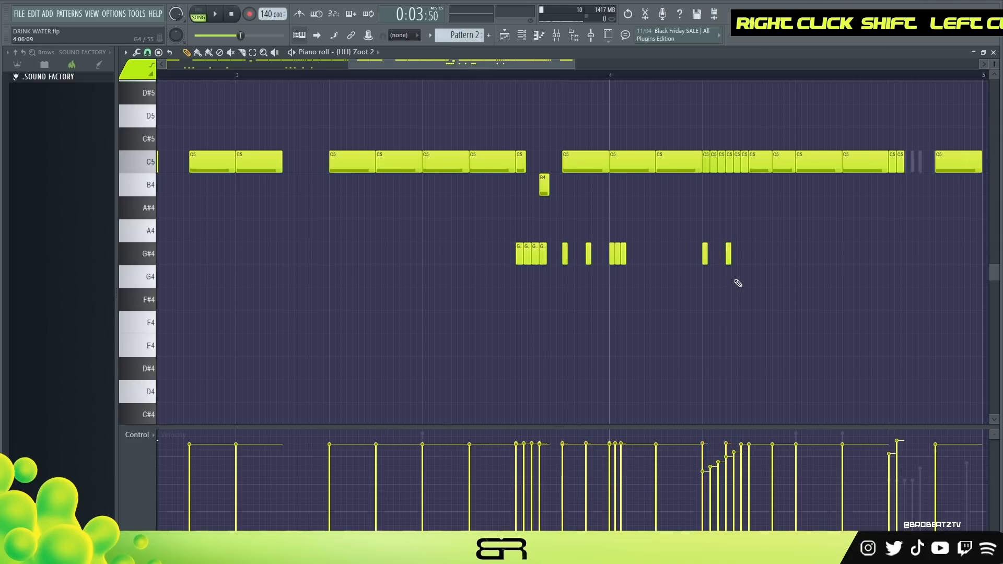
# Step: Paint eight consecutive G4 hits at 1/4-step snap from step 7 of bar 4, leaving no G#4 hit above them
pyautogui.click(752, 254)
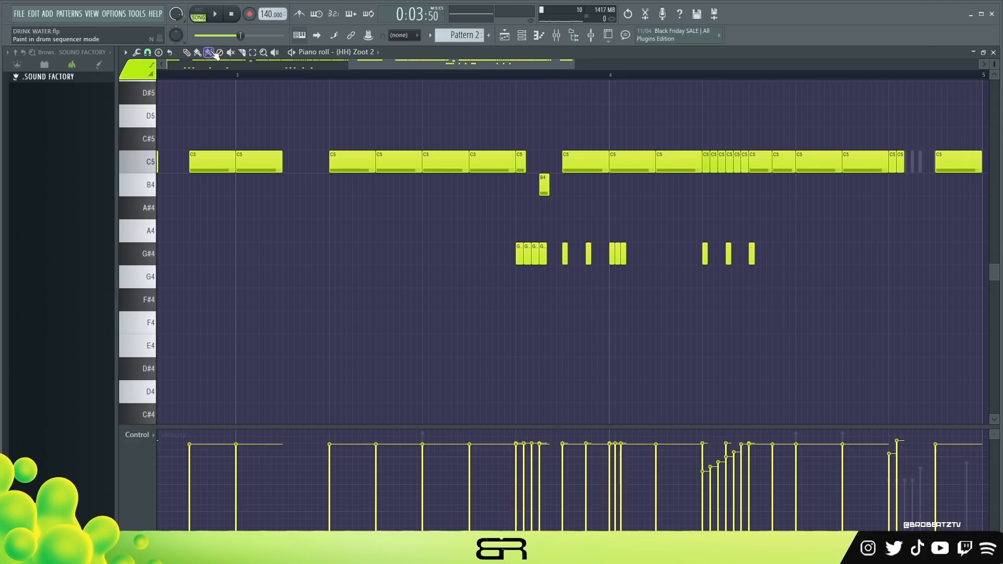
pyautogui.moveTo(755, 278); pyautogui.dragTo(787, 278)
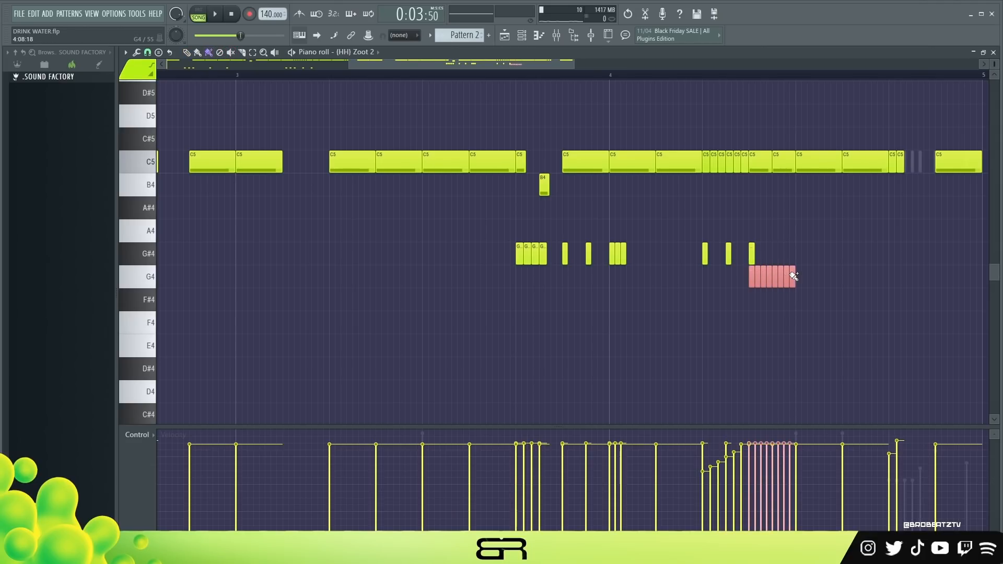
pyautogui.rightClick(752, 257)
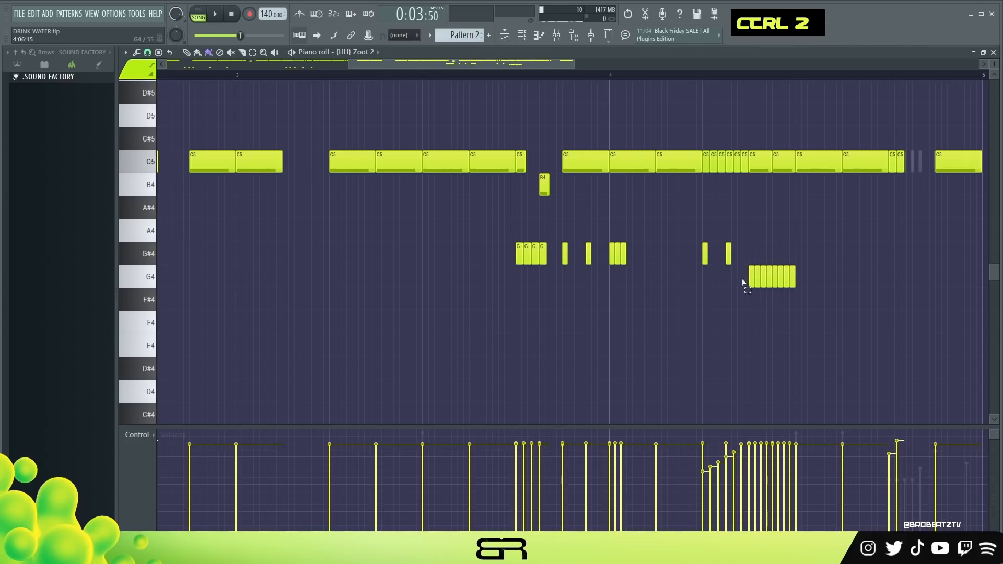
# Step: Copy the eight-hit G4 roll so that the duplicate starts on step 11 of bar 4
pyautogui.moveTo(744, 284)
pyautogui.keyDown('ctrl'); pyautogui.mouseDown()
pyautogui.moveTo(772, 286)
pyautogui.moveTo(762, 286)
pyautogui.mouseUp(); pyautogui.keyUp('ctrl')
pyautogui.keyDown('ctrl'); pyautogui.moveTo(829, 241); pyautogui.dragTo(844, 286); pyautogui.keyUp('ctrl')
pyautogui.click(841, 317)
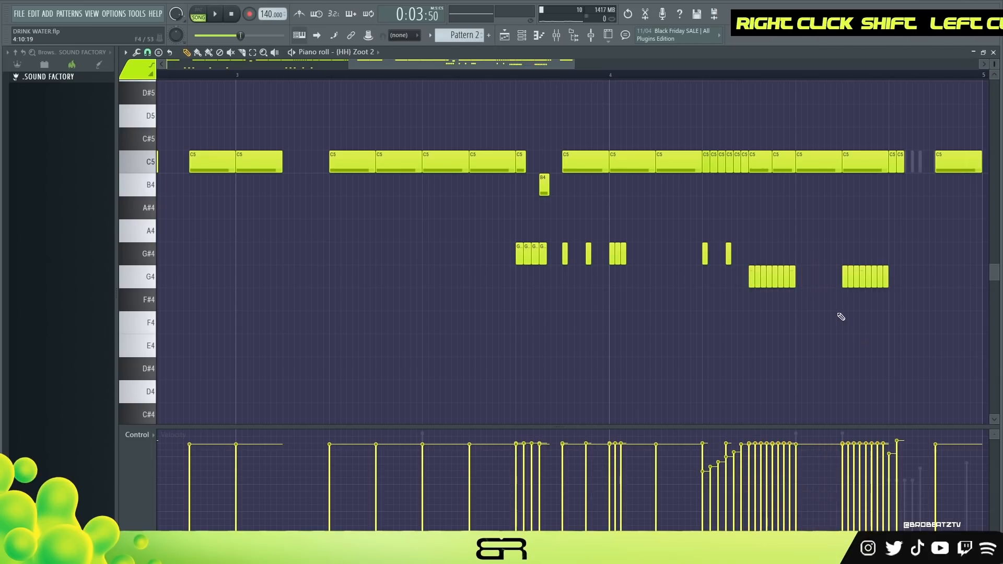
# Step: Trim the copied roll to four hits, raise its last three to G#4, and play back the pattern
pyautogui.rightClick(886, 286)
pyautogui.moveTo(881, 279); pyautogui.dragTo(845, 271)
pyautogui.hotkey('shift', 'Up')
pyautogui.rightClick(862, 278)
pyautogui.keyDown('ctrl'); pyautogui.click(845, 254); pyautogui.keyUp('ctrl')
pyautogui.hotkey('shift', 'Down')
pyautogui.rightClick(866, 282)
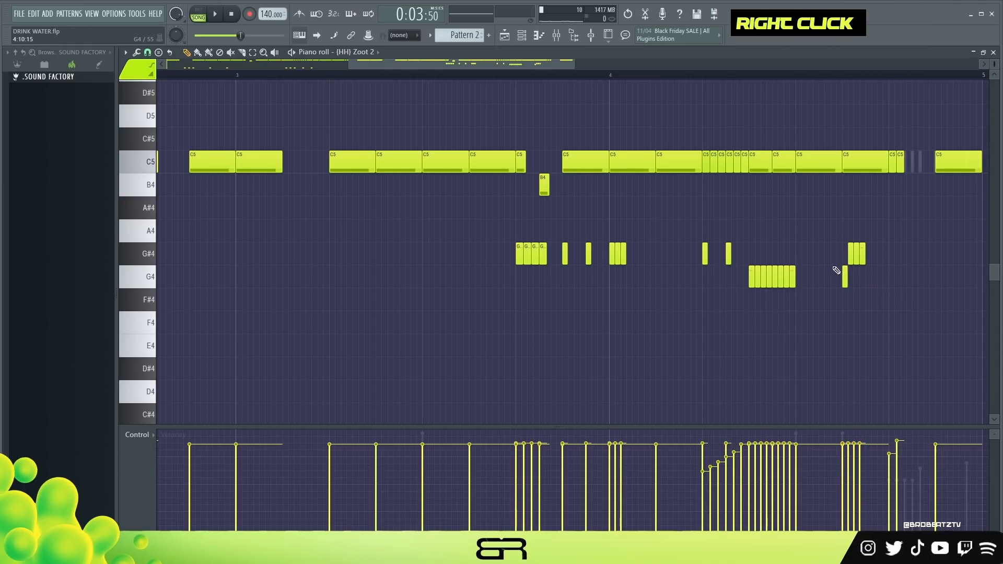
pyautogui.press('space')
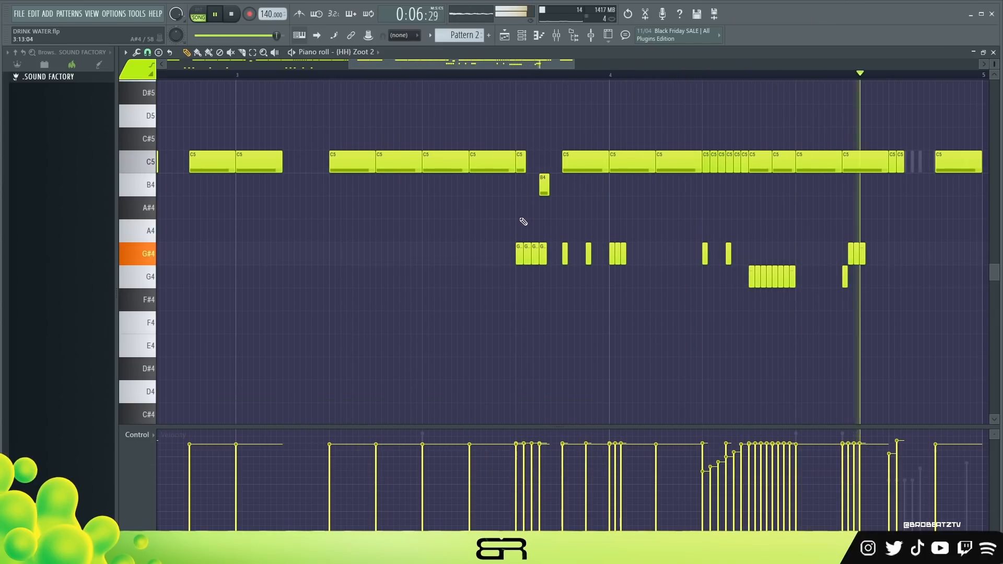
pyautogui.press('space')
# Step: Show pan in the control lane and pan the G#4 hits on steps 5 and 6 of bar 4 apart, the first right and the second left
pyautogui.moveTo(899, 220); pyautogui.dragTo(515, 309)
pyautogui.rightClick(516, 309)
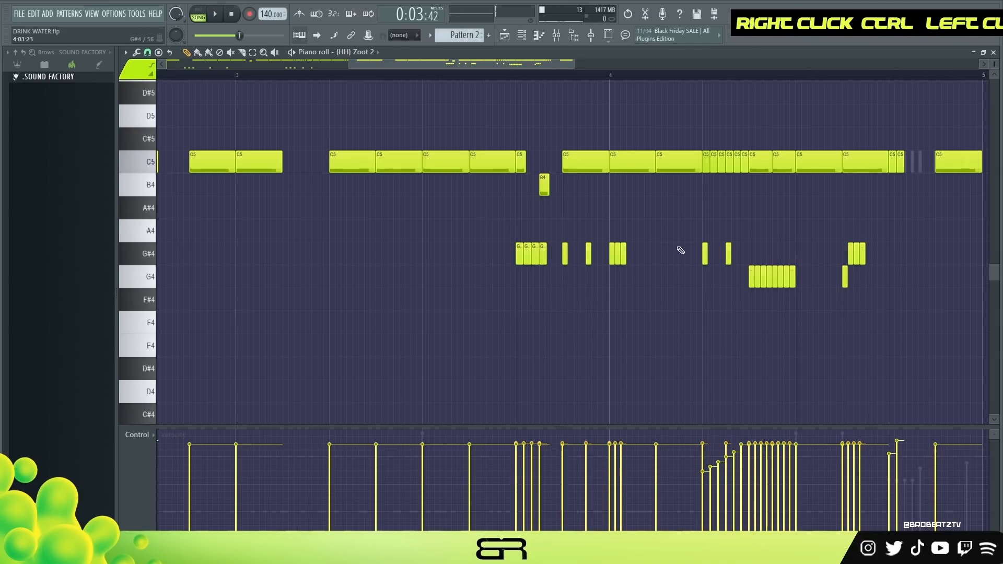
pyautogui.moveTo(674, 222); pyautogui.dragTo(747, 264)
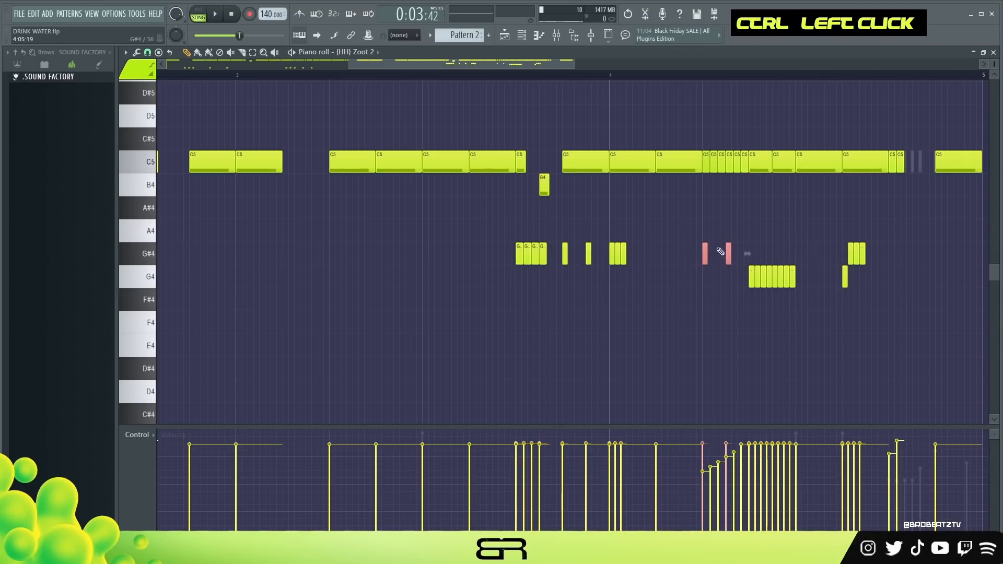
pyautogui.click(141, 445)
pyautogui.click(152, 464)
pyautogui.click(139, 435)
pyautogui.click(151, 453)
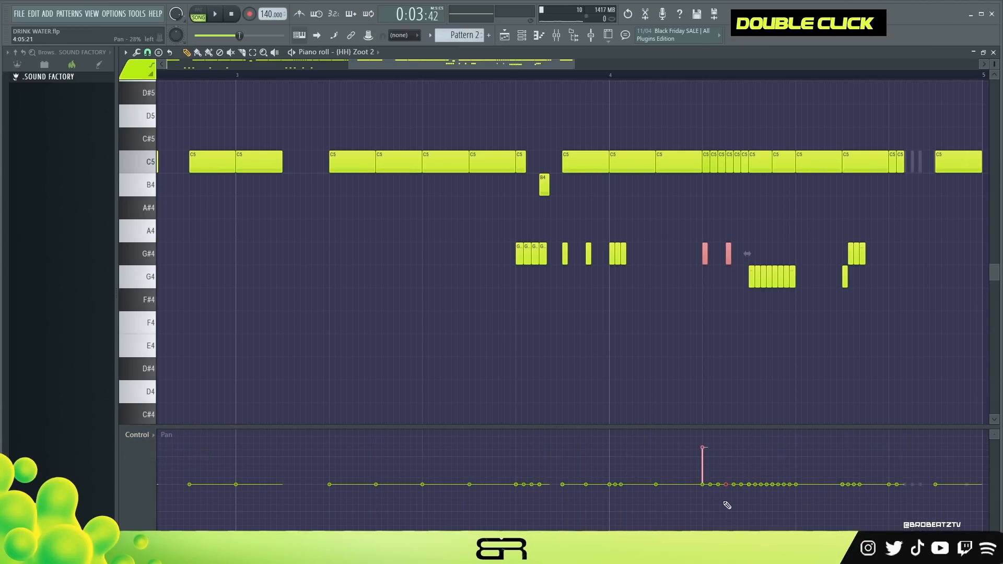
pyautogui.rightClick(630, 324)
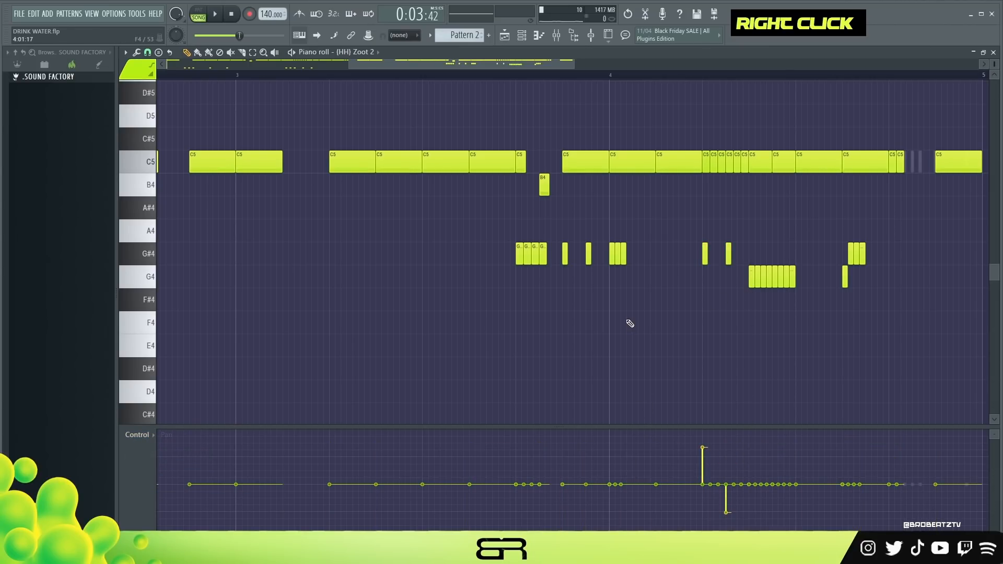
# Step: Leave the hi-hat piano roll and place the channel rack over the playlist
pyautogui.scroll(-5, 328, 80)
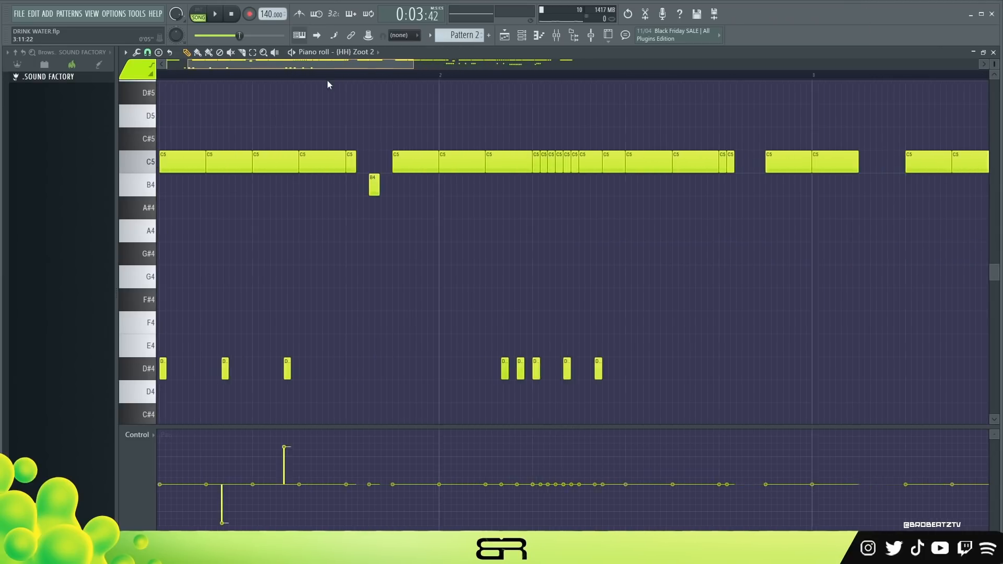
pyautogui.click(522, 35)
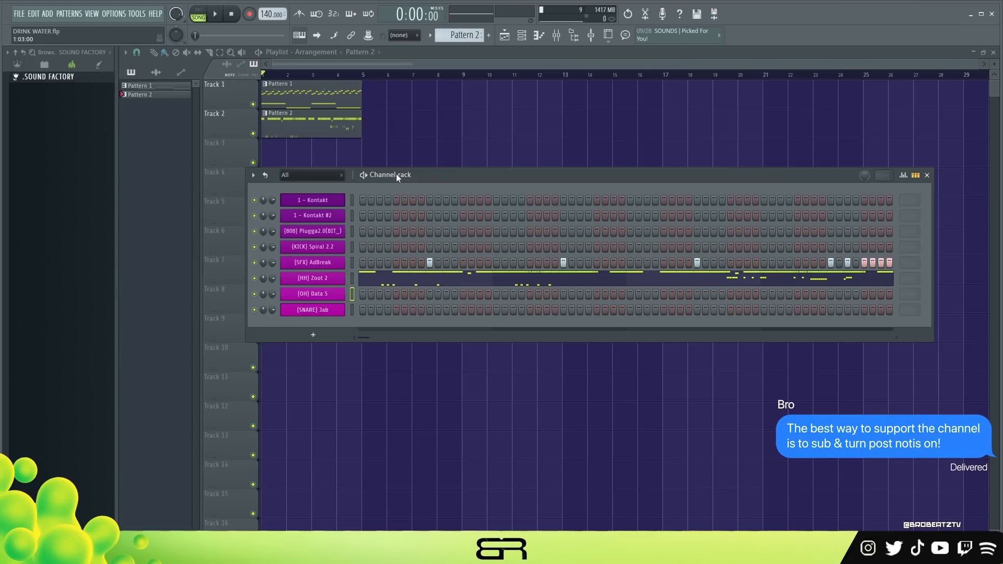
pyautogui.moveTo(396, 174); pyautogui.dragTo(386, 168)
# Step: Try OH Data 5 hits on step 13 of bar 2 and step 3 of bar 3, removing each one
pyautogui.press('space')
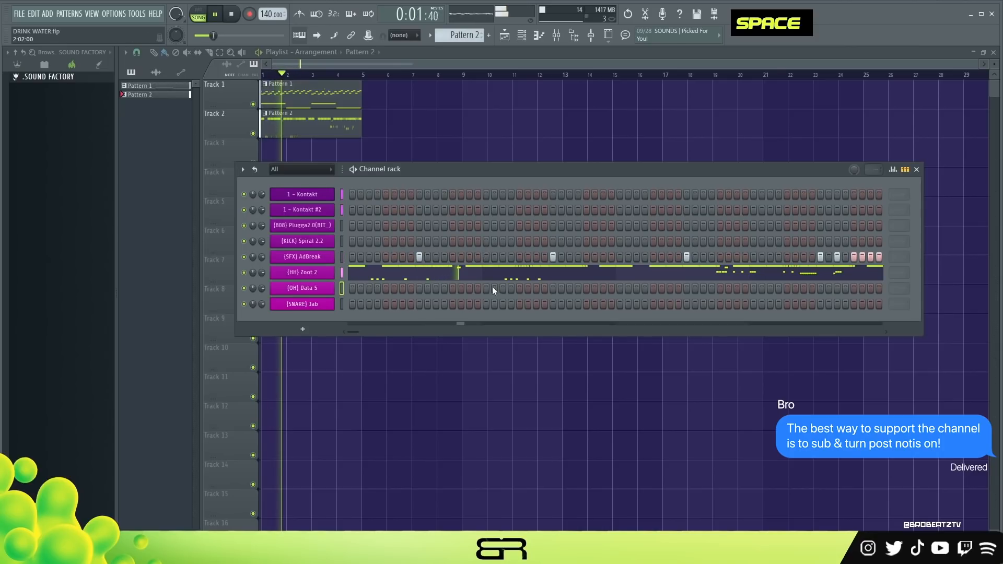
pyautogui.click(585, 288)
pyautogui.press('space')
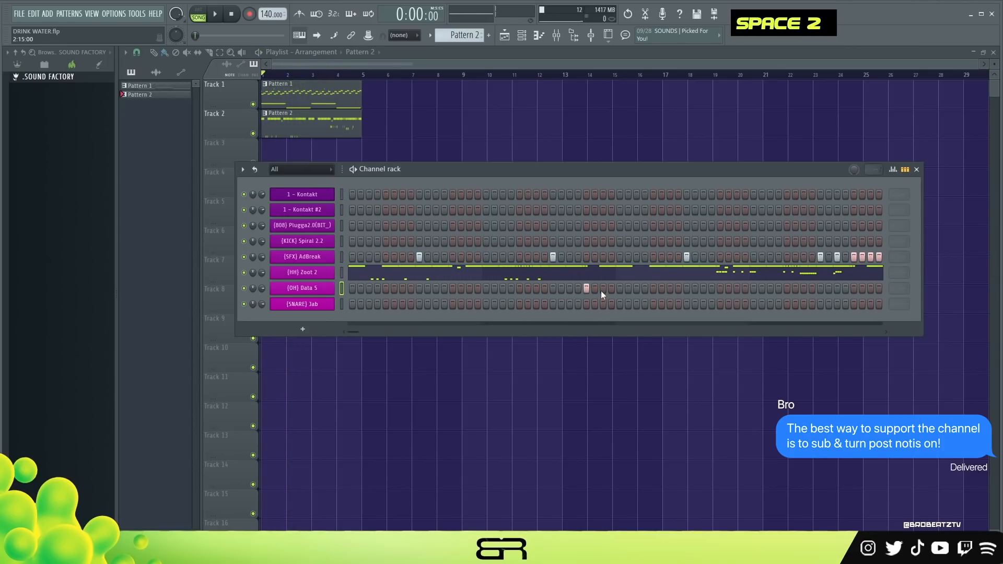
pyautogui.rightClick(586, 288)
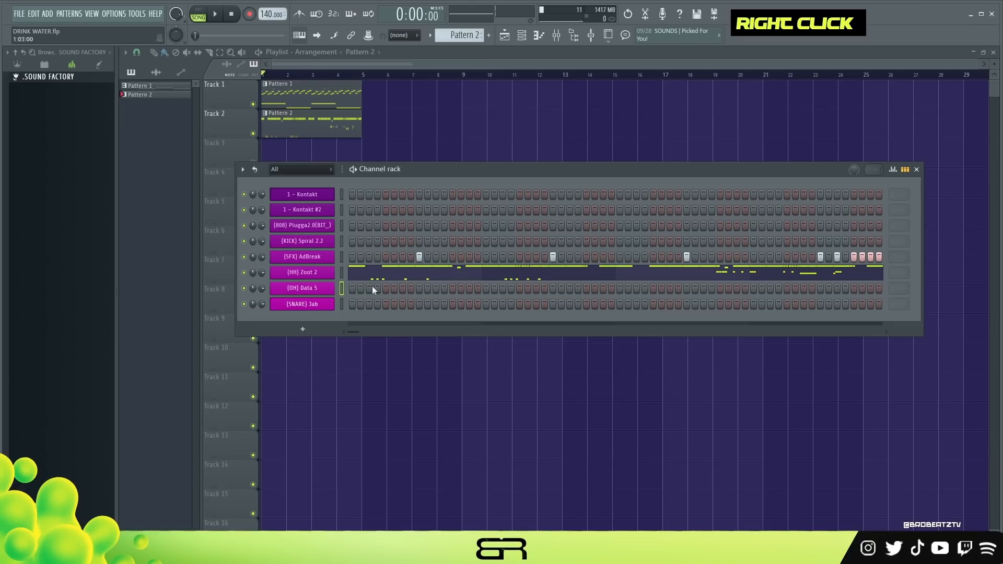
pyautogui.click(637, 288)
pyautogui.rightClick(636, 288)
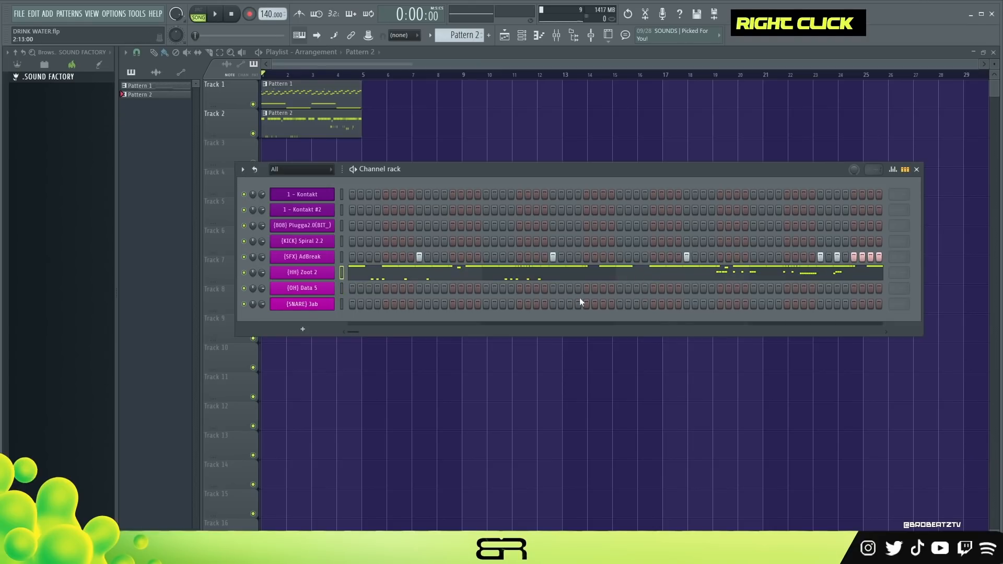
# Step: Review the HH Zoot 2 notes in the piano roll and return to the playlist and channel rack
pyautogui.click(537, 275)
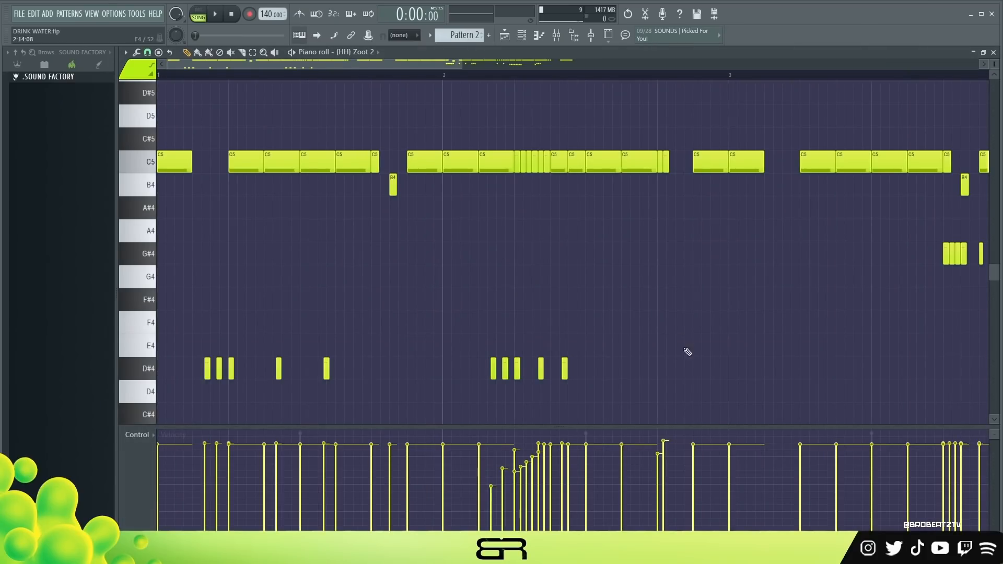
pyautogui.click(532, 34)
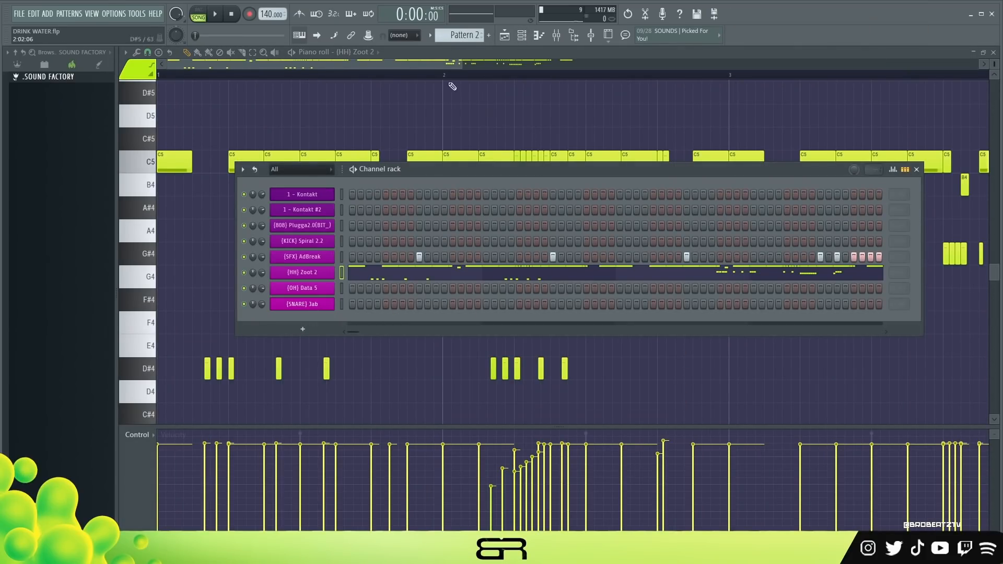
pyautogui.click(504, 35)
pyautogui.click(522, 35)
# Step: Add an OH Data 5 hit on step 11 of bar 2 and SNARE Jab hits on step 13 of bar 2 and step 3 of bar 3
pyautogui.press('space')
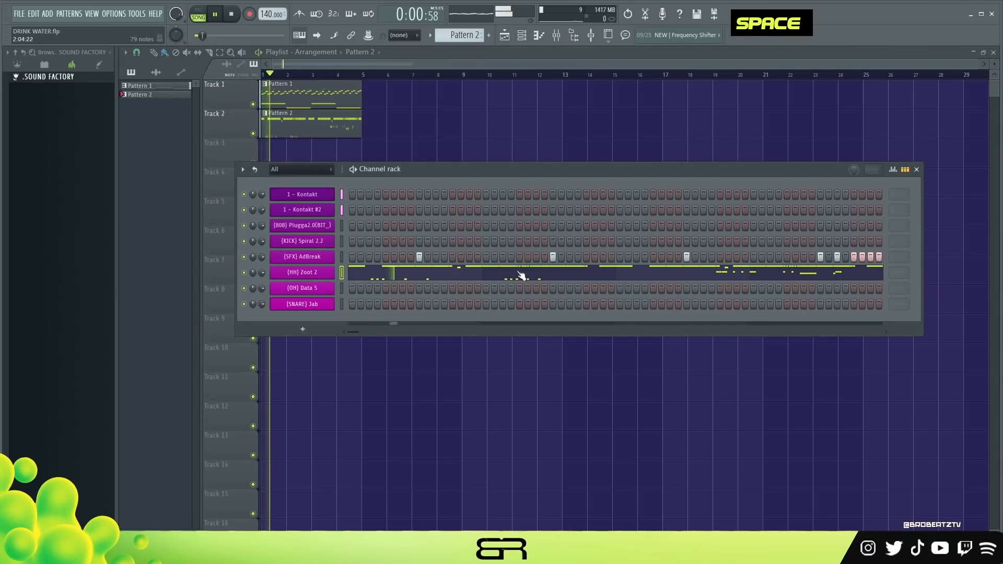
pyautogui.click(570, 290)
pyautogui.press('space')
pyautogui.press('space')
pyautogui.press('space')
pyautogui.click(636, 304)
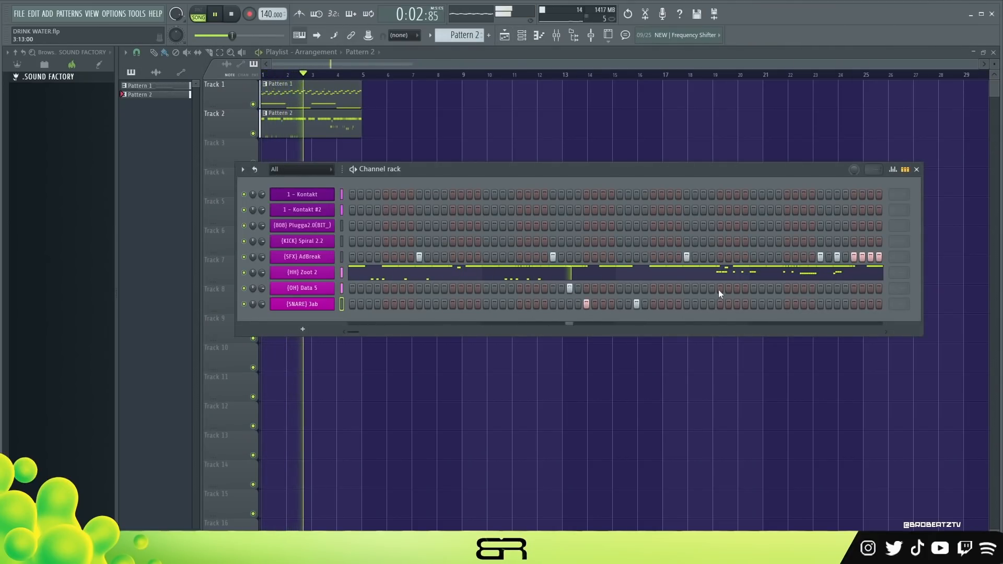
# Step: Add an OH Data 5 hit on step 13 of bar 3 and SNARE Jab hits on step 15 of bar 3 and steps 3 and 11 of bar 4
pyautogui.click(720, 289)
pyautogui.press('space')
pyautogui.press('space')
pyautogui.click(737, 305)
pyautogui.click(770, 304)
pyautogui.press('space')
pyautogui.press('space')
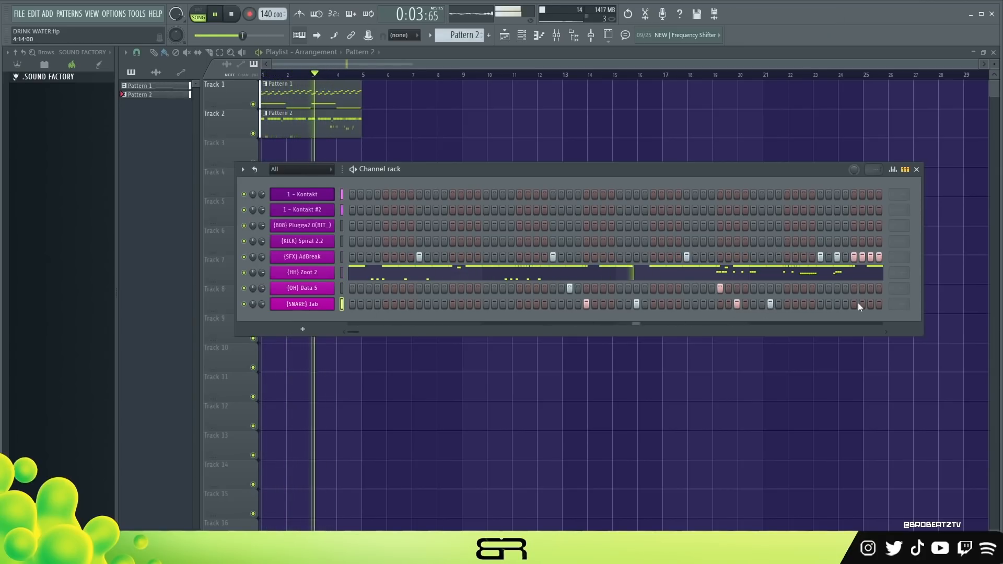
pyautogui.click(837, 305)
# Step: Open the SNARE Jab notes in the piano roll and raise the velocity of all the hits
pyautogui.rightClick(337, 304)
pyautogui.scroll(7, 508, 303)
pyautogui.scroll(-2, 578, 202)
pyautogui.rightClick(612, 172)
pyautogui.click(522, 35)
# Step: Select both OH Data 5 hits in the piano roll and lower their velocity
pyautogui.click(317, 304)
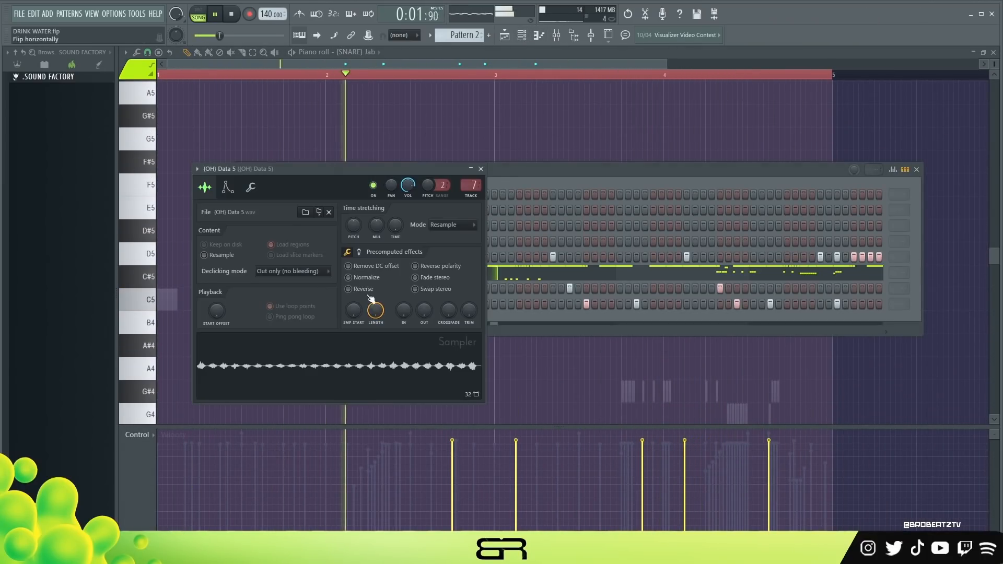
pyautogui.click(539, 36)
pyautogui.hotkey('ctrl', 'a')
pyautogui.scroll(-4, 774, 299)
pyautogui.rightClick(386, 290)
pyautogui.scroll(-3, 466, 260)
# Step: Return to the playlist, reposition the channel rack, and play back the pattern with the open hats and snares
pyautogui.click(521, 35)
pyautogui.press('space')
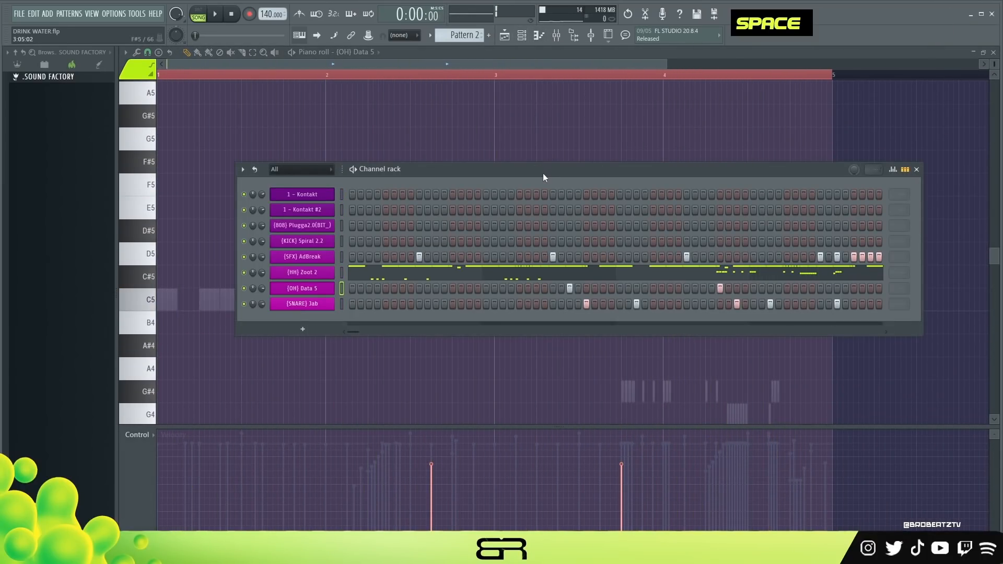
pyautogui.doubleClick(503, 175)
pyautogui.moveTo(503, 175); pyautogui.dragTo(483, 157)
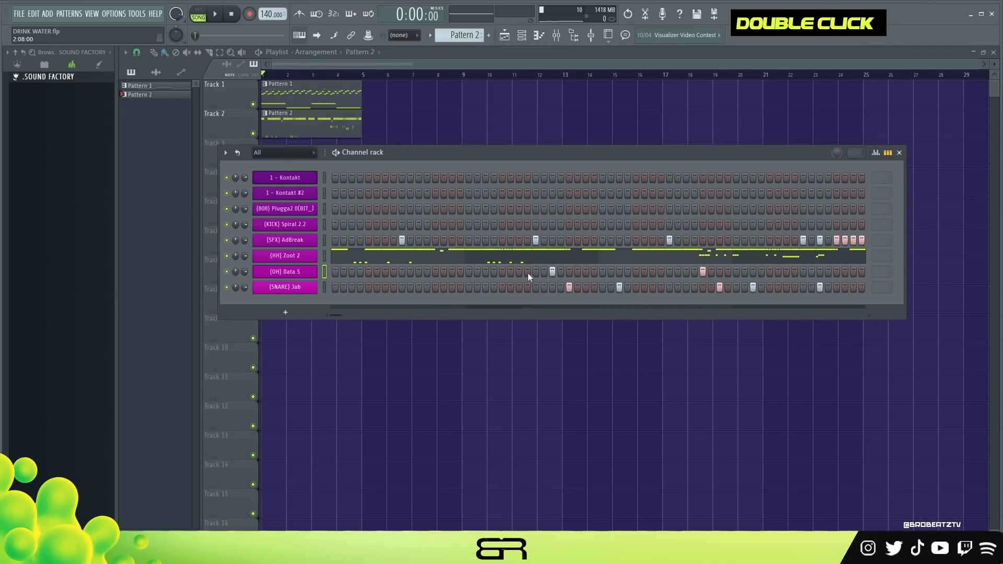
pyautogui.press('space')
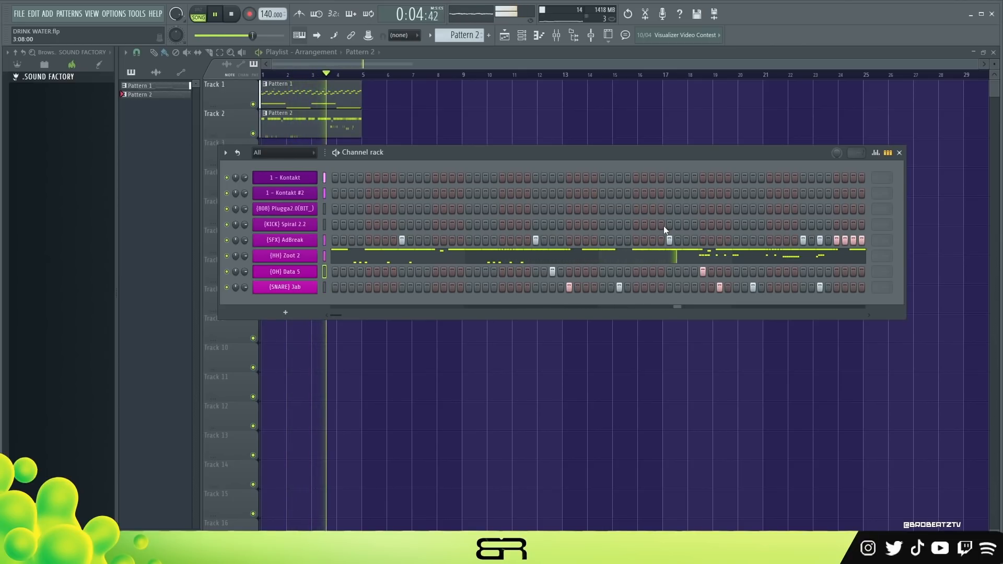
pyautogui.press('space')
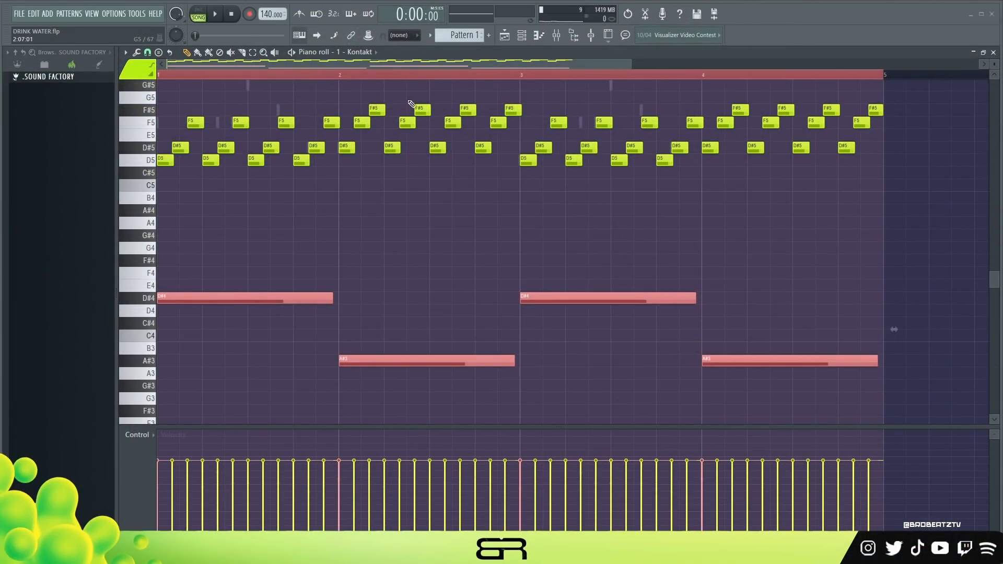
# Step: Paste Pattern 1's D#4 and A#3 Kontakt bass notes into the 808 Plugga2.0 piano roll of Pattern 2 and raise their velocity to maximum
pyautogui.scroll(3, 406, 261)
pyautogui.scroll(-3, 479, 246)
pyautogui.click(536, 35)
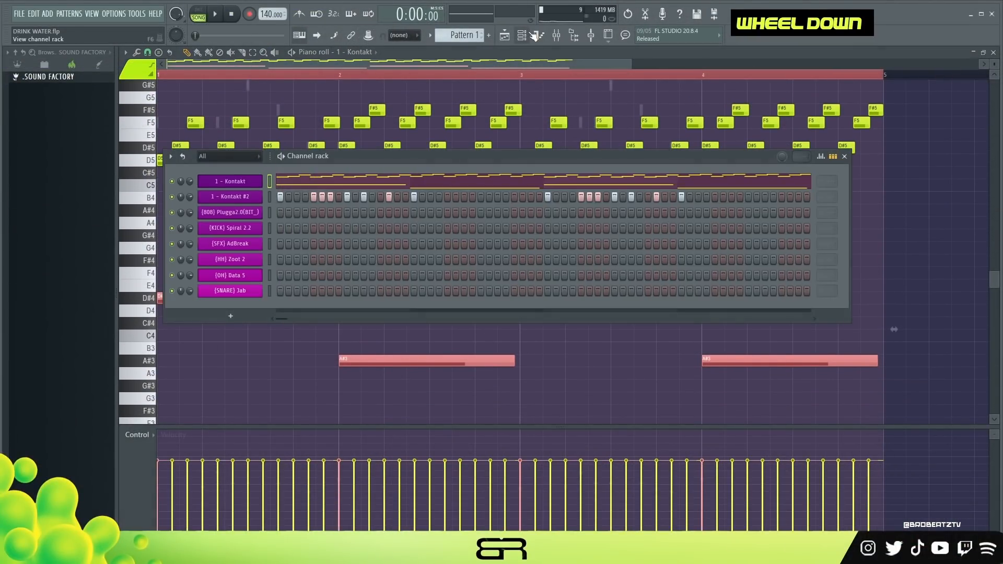
pyautogui.scroll(1, 427, 71)
pyautogui.rightClick(250, 214)
pyautogui.click(306, 215)
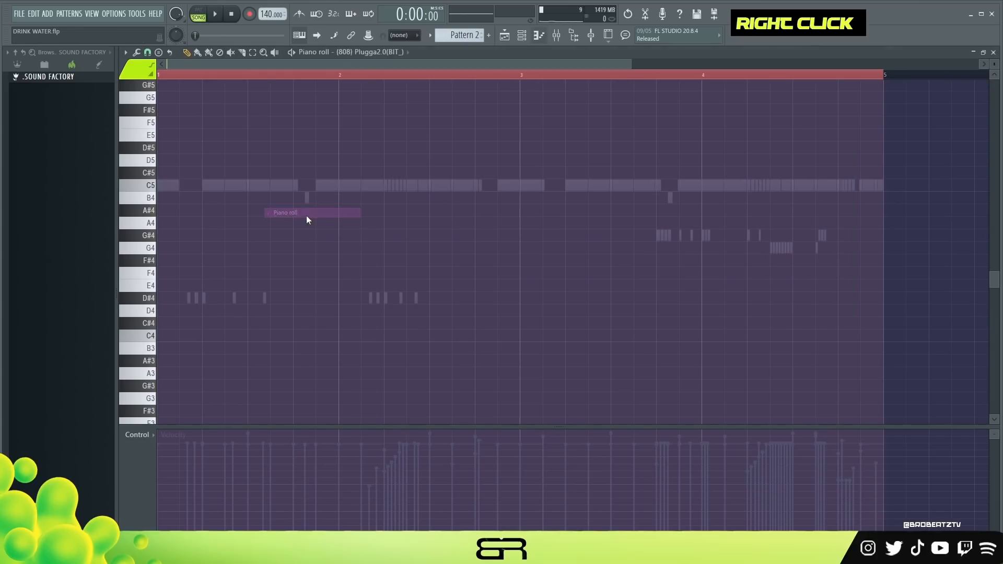
pyautogui.hotkey('ctrl', 'v')
pyautogui.keyDown('alt'); pyautogui.scroll(5, 516, 198); pyautogui.keyUp('alt')
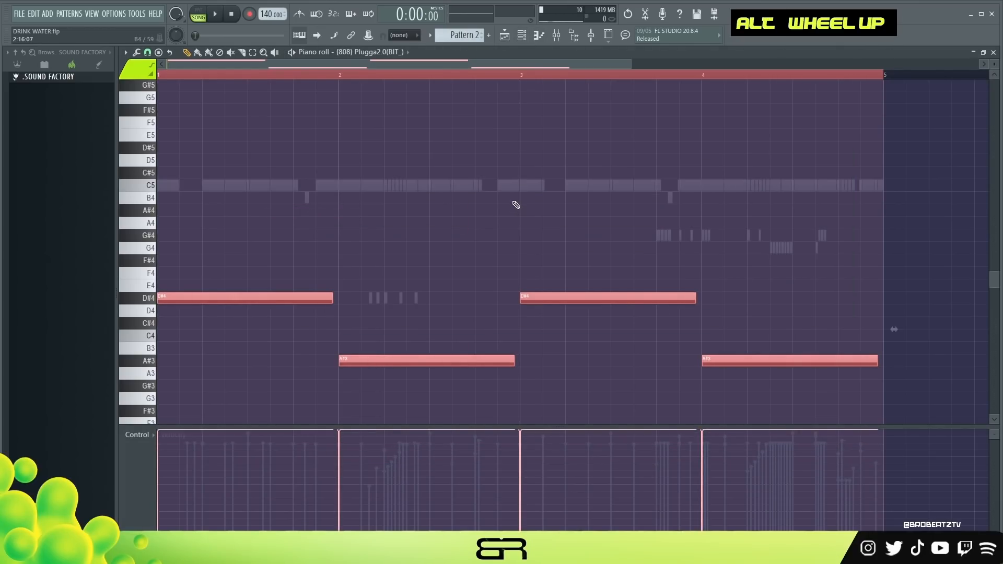
# Step: Shorten the two A#3 808 notes, start them on beat 2 of bars 2 and 4, and bring the channel rack back up
pyautogui.rightClick(480, 286)
pyautogui.moveTo(809, 342)
pyautogui.keyDown('ctrl'); pyautogui.mouseDown()
pyautogui.moveTo(611, 377)
pyautogui.moveTo(503, 362)
pyautogui.moveTo(538, 362)
pyautogui.moveTo(477, 368)
pyautogui.moveTo(491, 365)
pyautogui.mouseUp(); pyautogui.keyUp('ctrl')
pyautogui.scroll(-3, 464, 364)
pyautogui.scroll(3, 375, 337)
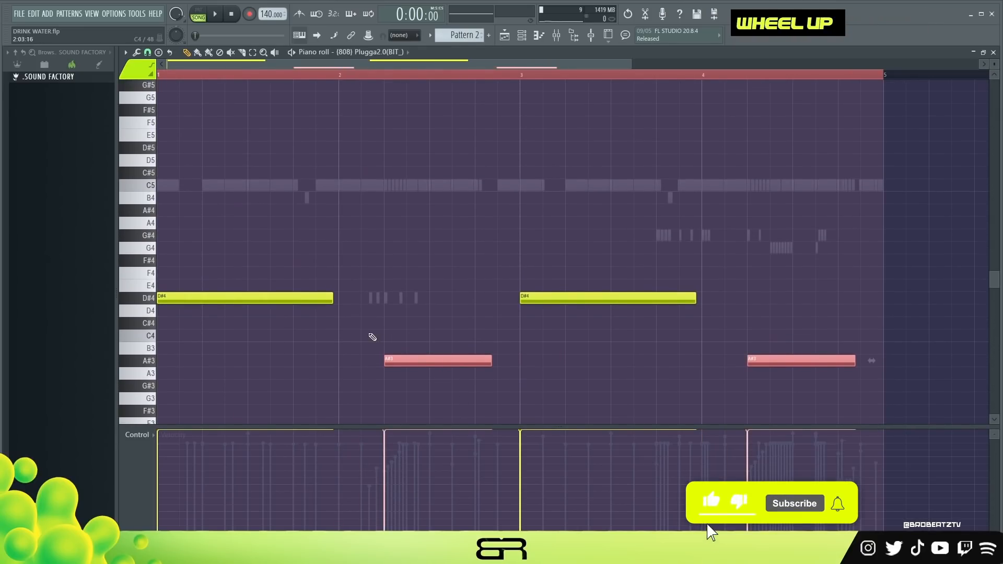
pyautogui.keyDown('ctrl'); pyautogui.moveTo(375, 343); pyautogui.dragTo(449, 365); pyautogui.keyUp('ctrl')
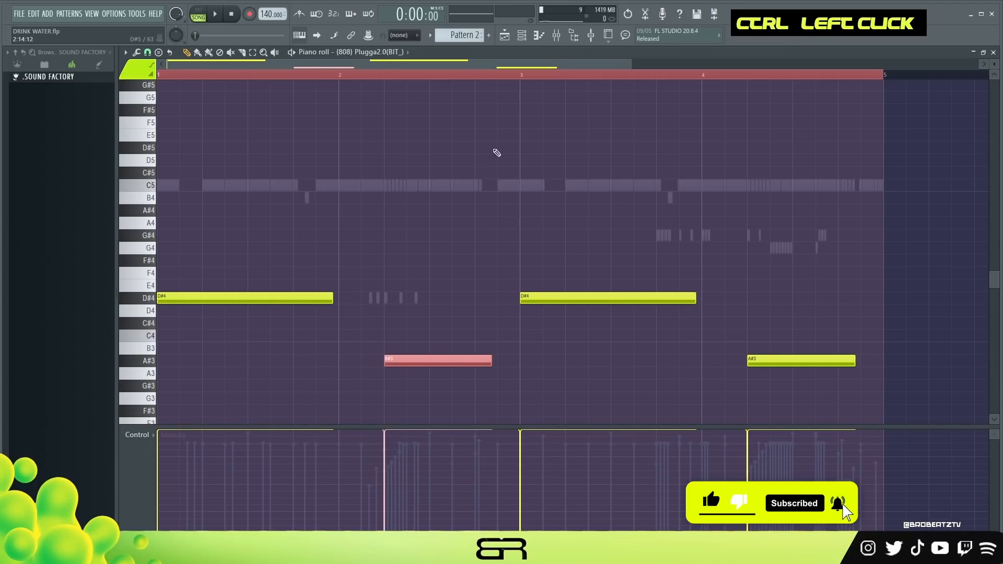
pyautogui.click(526, 38)
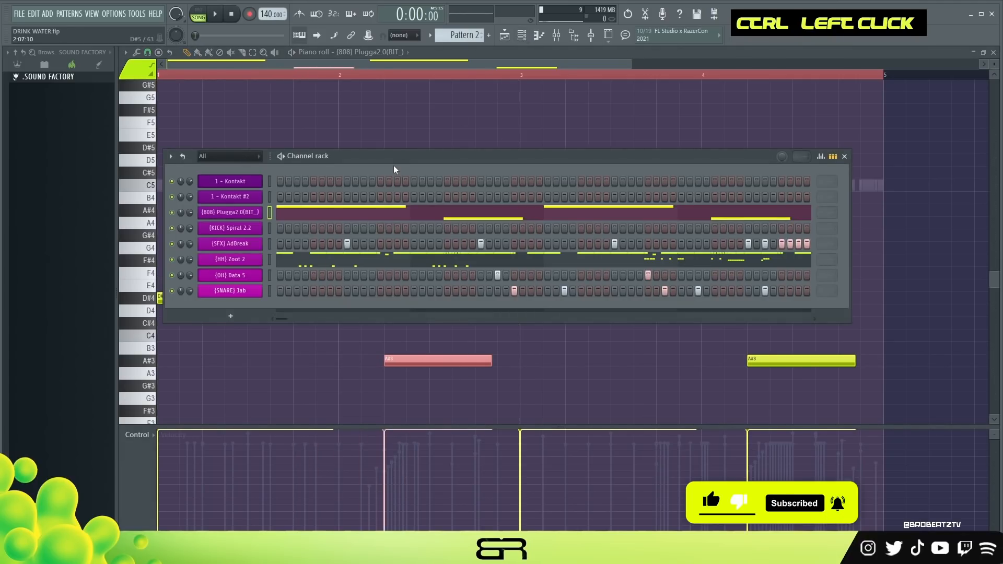
# Step: Check the 808 channel's volume envelope and transpose all of its piano roll notes up one octave
pyautogui.click(245, 213)
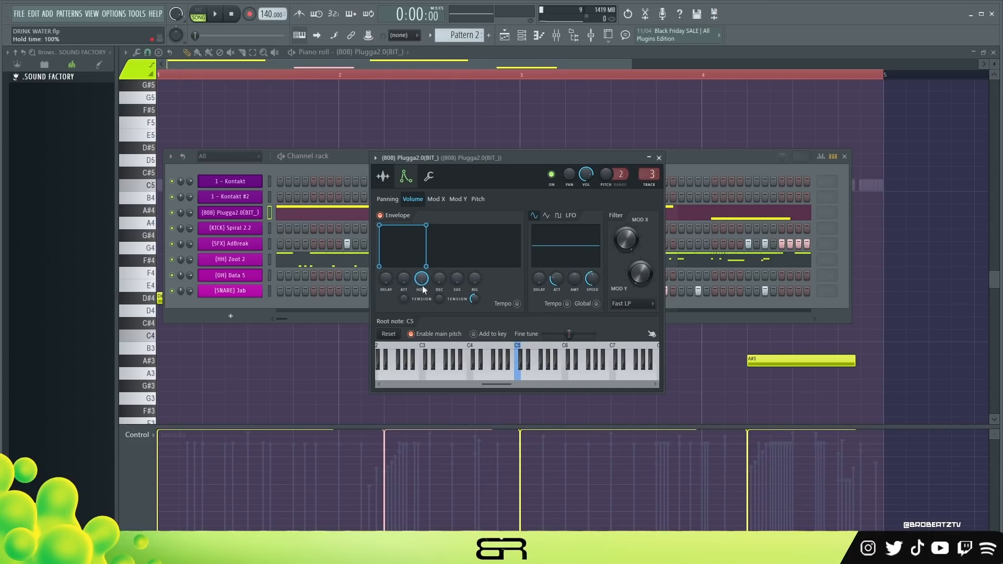
pyautogui.click(659, 157)
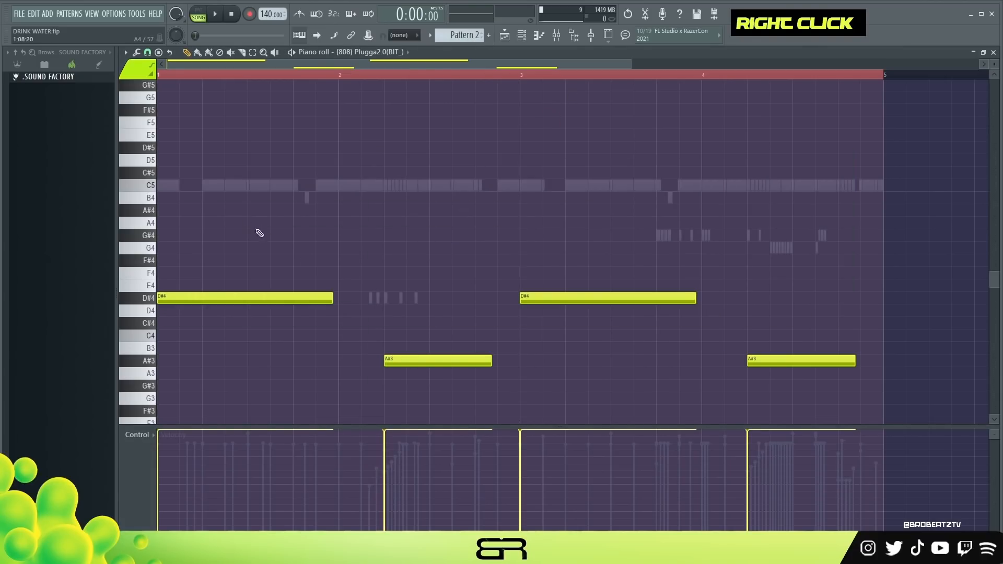
pyautogui.hotkey('ctrl', 'a')
pyautogui.hotkey('ctrl', 'Up')
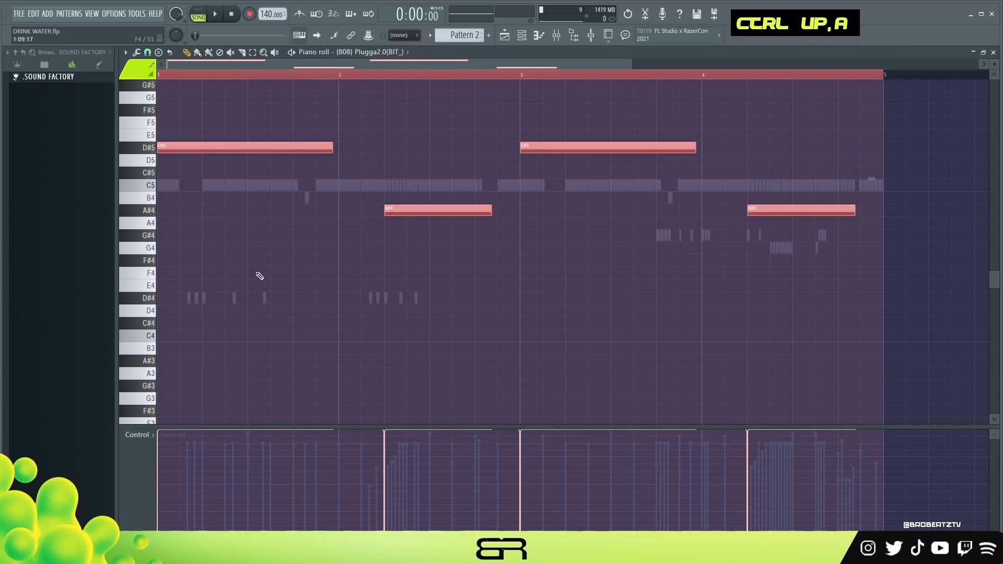
pyautogui.scroll(3, 280, 194)
pyautogui.rightClick(280, 194)
pyautogui.press('space')
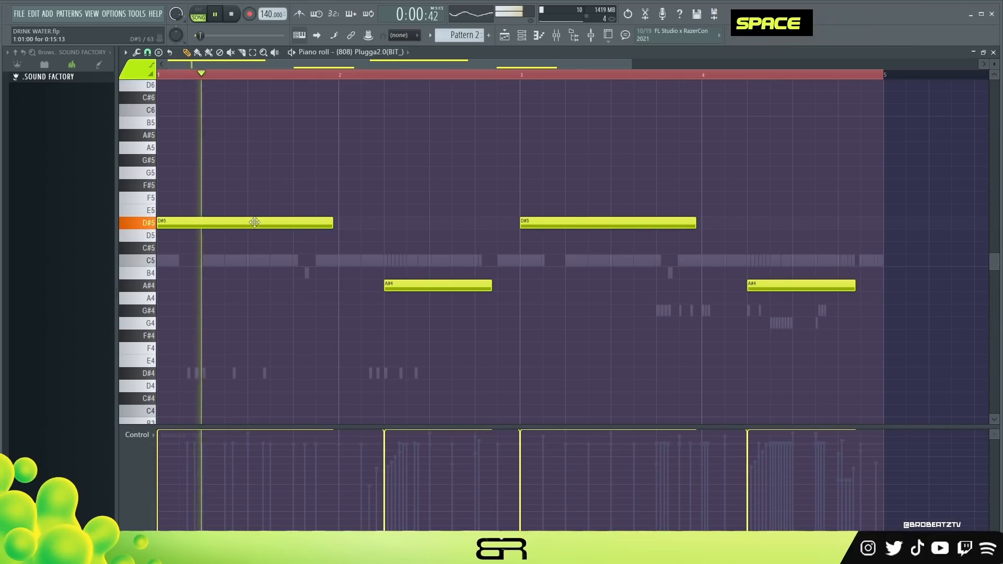
# Step: Shorten the opening D#5 808 note to about half a bar, playing it back to check its length
pyautogui.press('space')
pyautogui.press('alt')
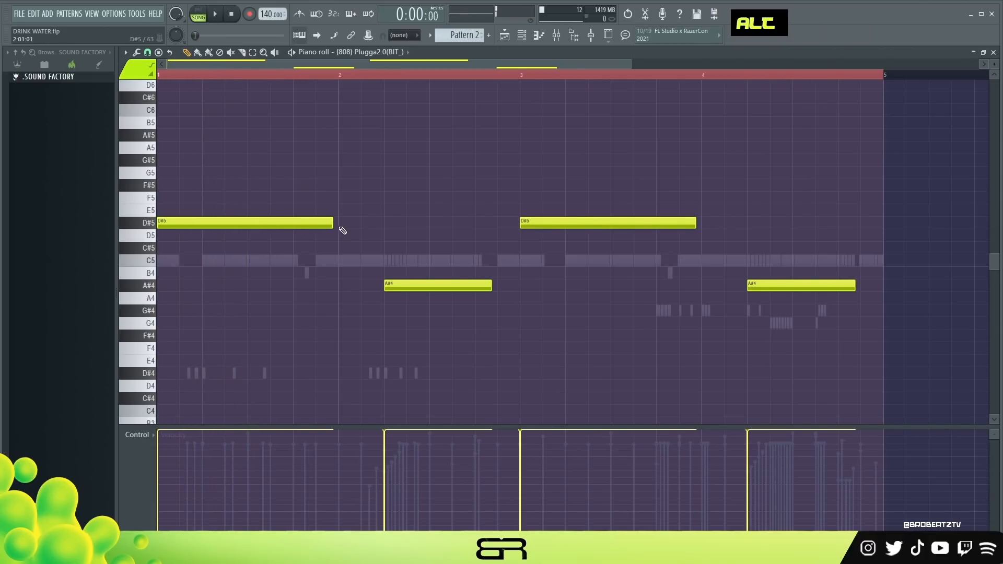
pyautogui.moveTo(332, 226); pyautogui.dragTo(240, 230)
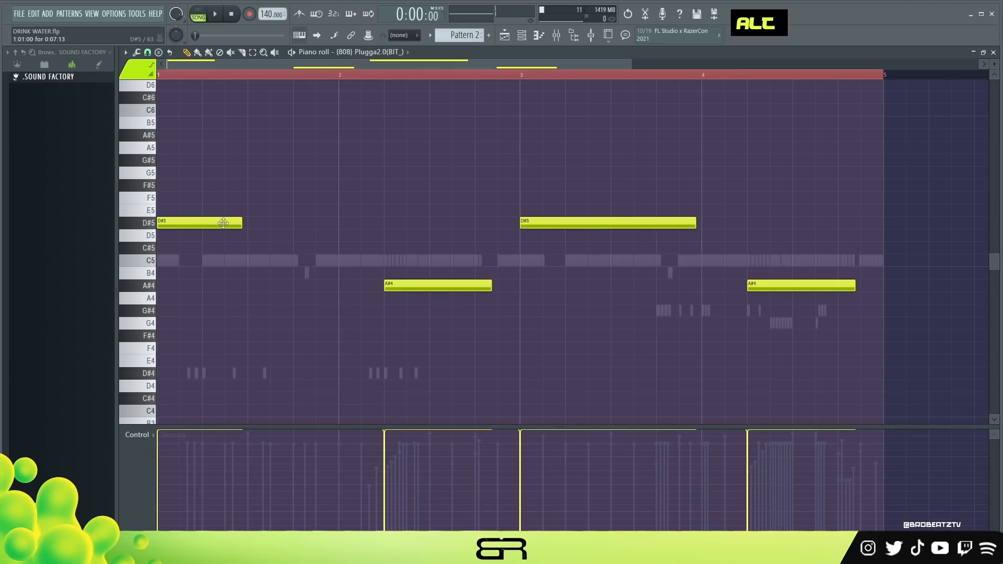
pyautogui.press('space')
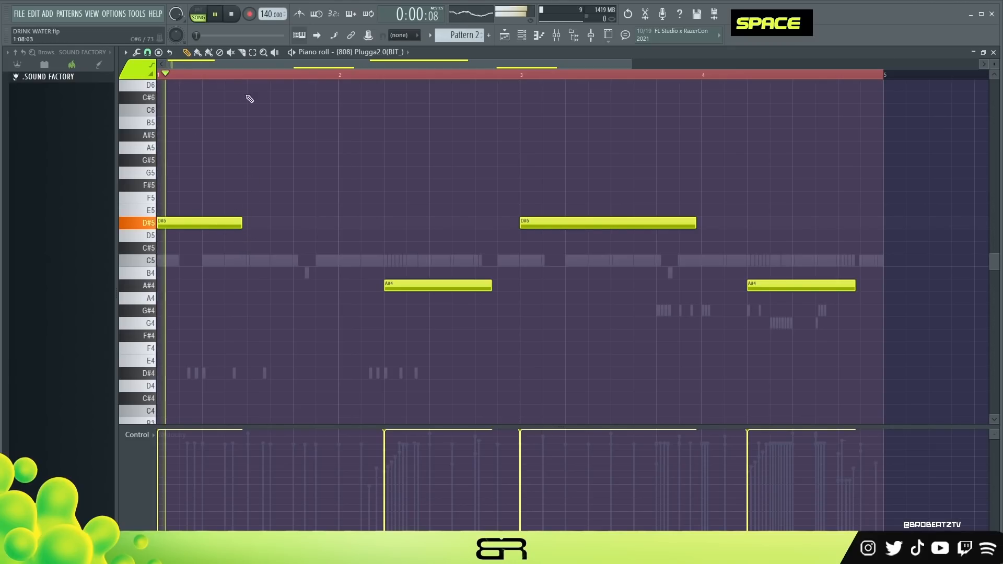
pyautogui.press('space')
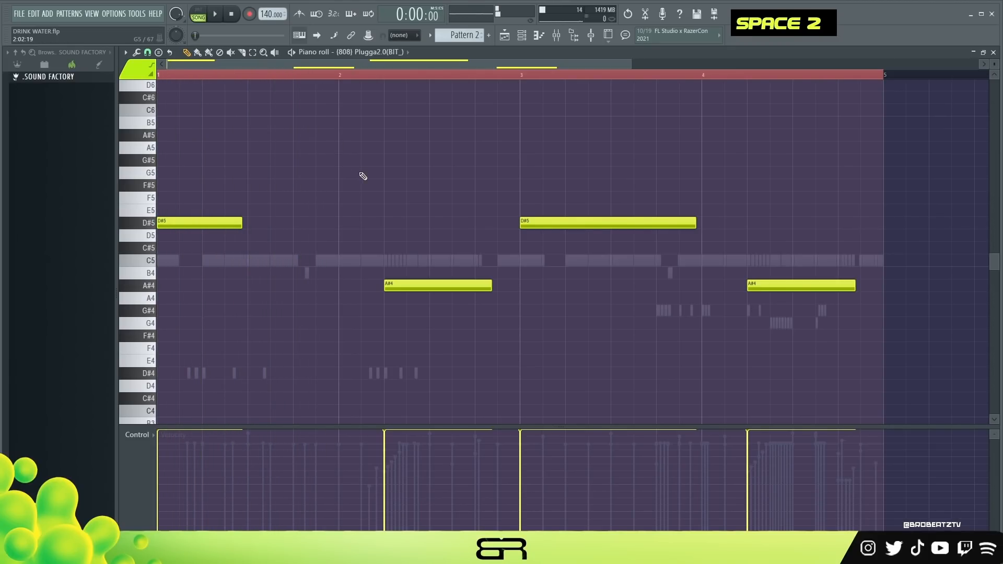
pyautogui.moveTo(238, 225); pyautogui.dragTo(242, 228)
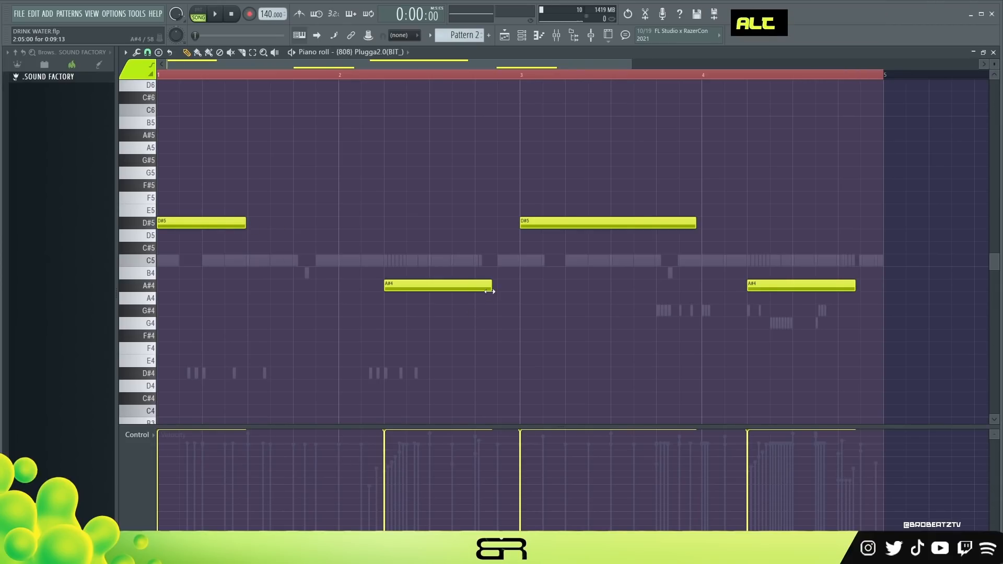
# Step: Trim bar 2's A#4 808 note to about half a bar and add two short A#5 notes within beat 4
pyautogui.moveTo(491, 289); pyautogui.dragTo(474, 291)
pyautogui.click(476, 286)
pyautogui.moveTo(561, 287); pyautogui.dragTo(473, 272)
pyautogui.click(498, 287)
pyautogui.hotkey('ctrl', 'Up')
pyautogui.rightClick(507, 235)
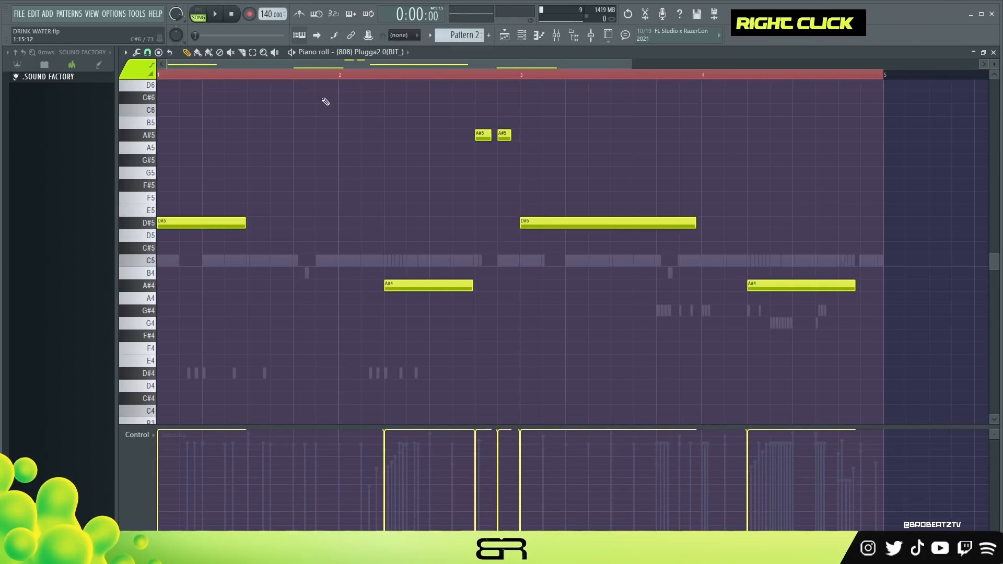
# Step: Shorten bar 4's A#4 808 note to about one beat and bar 3's D#5 note to half a bar
pyautogui.press('space')
pyautogui.scroll(1, 444, 219)
pyautogui.moveTo(854, 323); pyautogui.dragTo(791, 330)
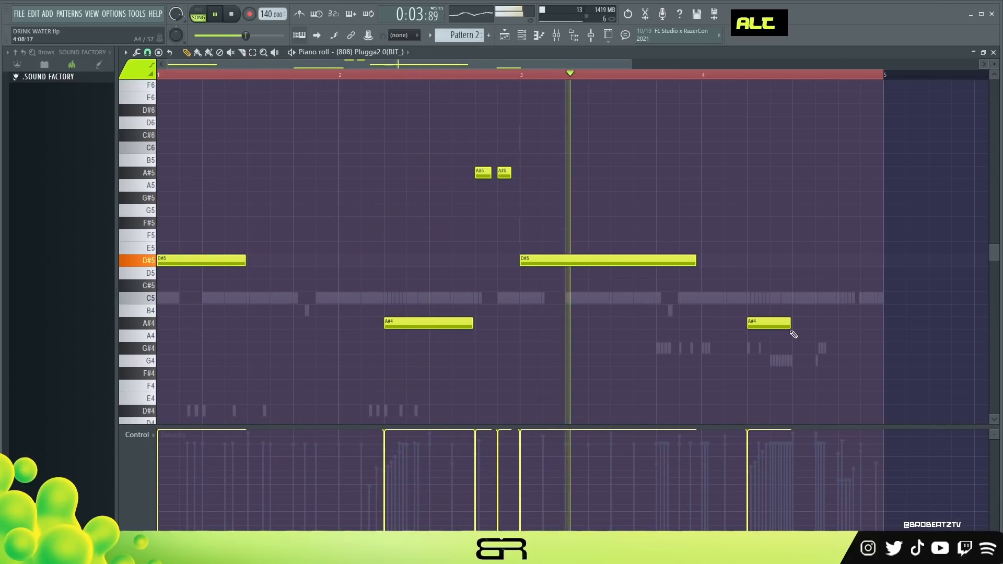
pyautogui.press('space')
pyautogui.keyDown('alt'); pyautogui.click(695, 265); pyautogui.keyUp('alt')
pyautogui.moveTo(695, 265); pyautogui.dragTo(609, 280)
pyautogui.rightClick(618, 284)
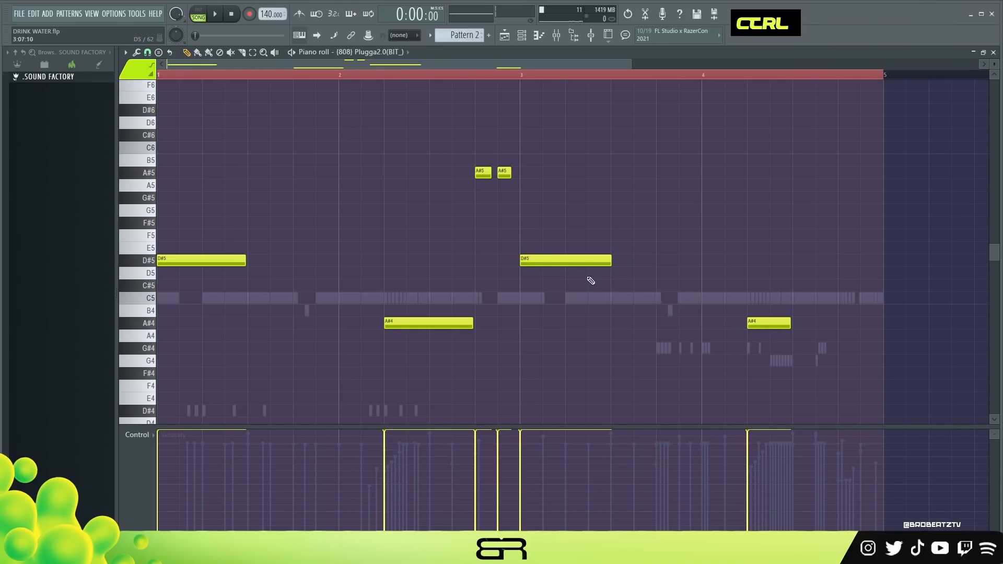
# Step: Copy bar 4's A#4 note to a short A#5 on beat 3, and bar 3's D#5 note to beat 4 of bar 4
pyautogui.keyDown('ctrl'); pyautogui.click(769, 320); pyautogui.keyUp('ctrl')
pyautogui.moveTo(777, 323); pyautogui.dragTo(822, 324)
pyautogui.hotkey('ctrl', 'Up')
pyautogui.moveTo(843, 173); pyautogui.dragTo(821, 172)
pyautogui.keyDown('ctrl'); pyautogui.click(565, 260); pyautogui.keyUp('ctrl')
pyautogui.moveTo(565, 260); pyautogui.dragTo(859, 266)
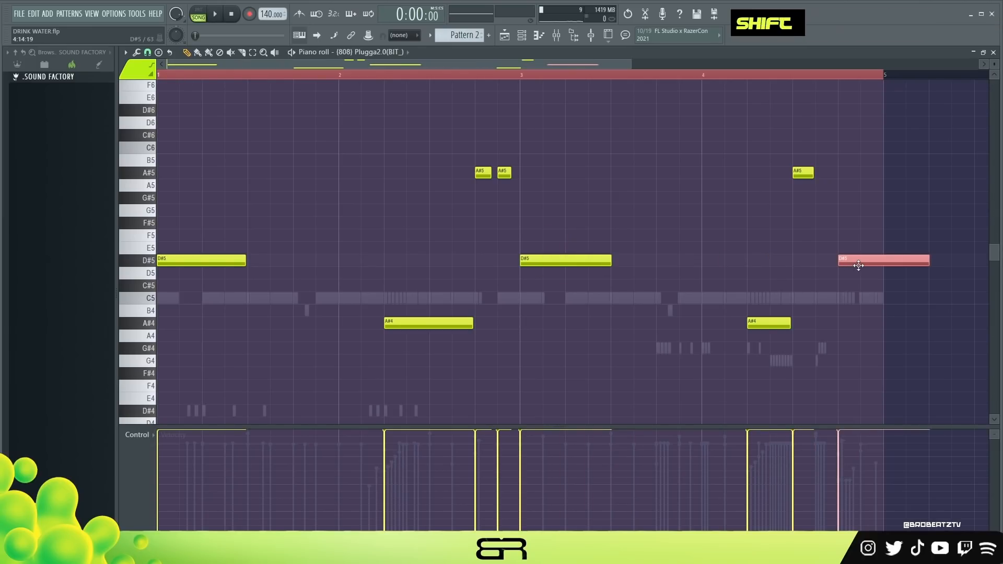
pyautogui.rightClick(827, 316)
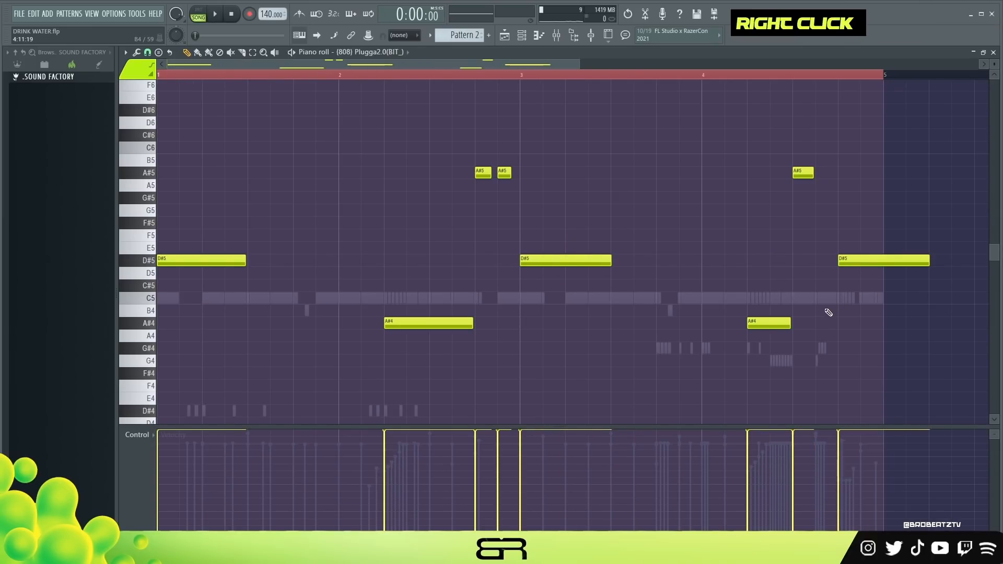
# Step: Rearrange bar 4's ending into a short D#5 on beat 3, an A#5 half a beat after it, and a D#6 in the last half beat
pyautogui.moveTo(878, 260); pyautogui.dragTo(815, 263)
pyautogui.moveTo(803, 176); pyautogui.dragTo(827, 177)
pyautogui.moveTo(824, 244); pyautogui.dragTo(855, 261)
pyautogui.click(868, 261)
pyautogui.rightClick(855, 257)
pyautogui.hotkey('ctrl', 'Up')
pyautogui.scroll(-1, 851, 283)
pyautogui.press('space')
pyautogui.rightClick(763, 226)
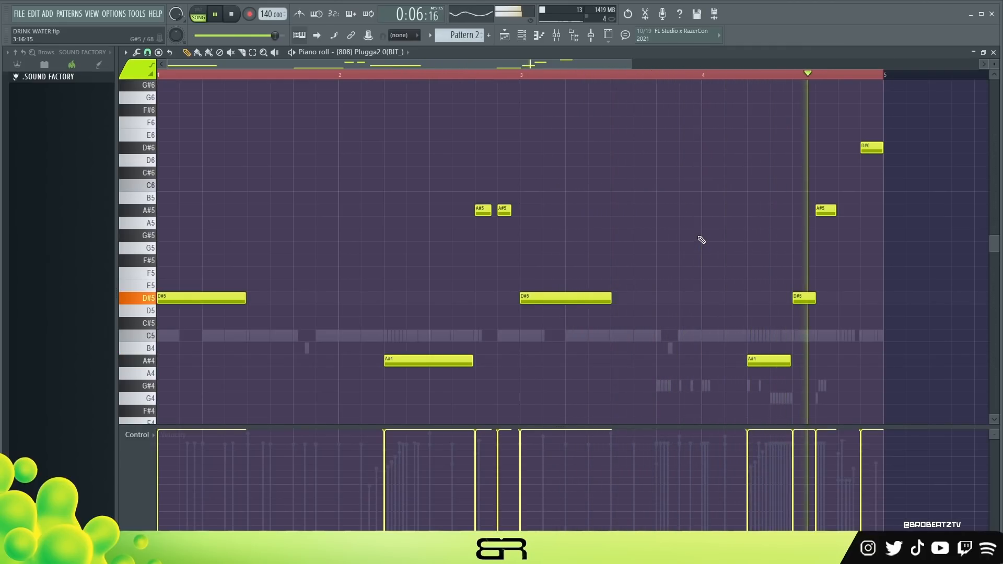
pyautogui.press('space')
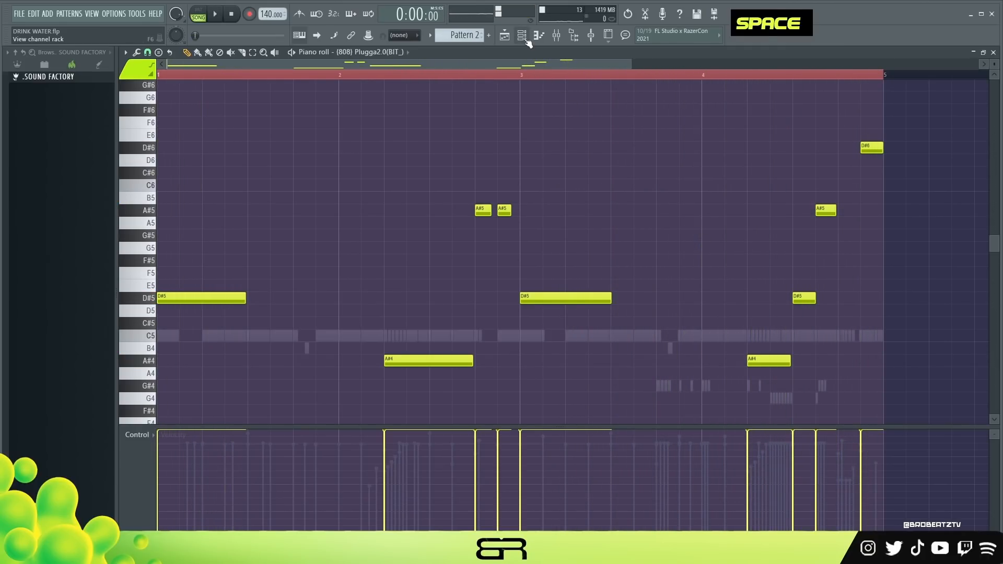
# Step: Place stacked C5 and B4 notes at the start of bar 1 in the Spiral 2.2 kick's piano roll and select them
pyautogui.click(521, 35)
pyautogui.rightClick(262, 225)
pyautogui.click(285, 228)
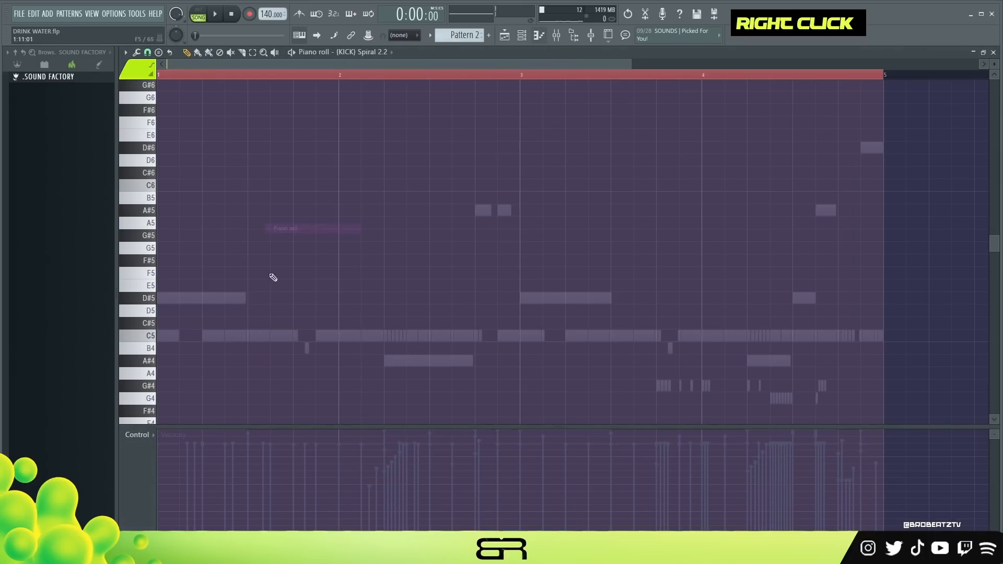
pyautogui.click(168, 348)
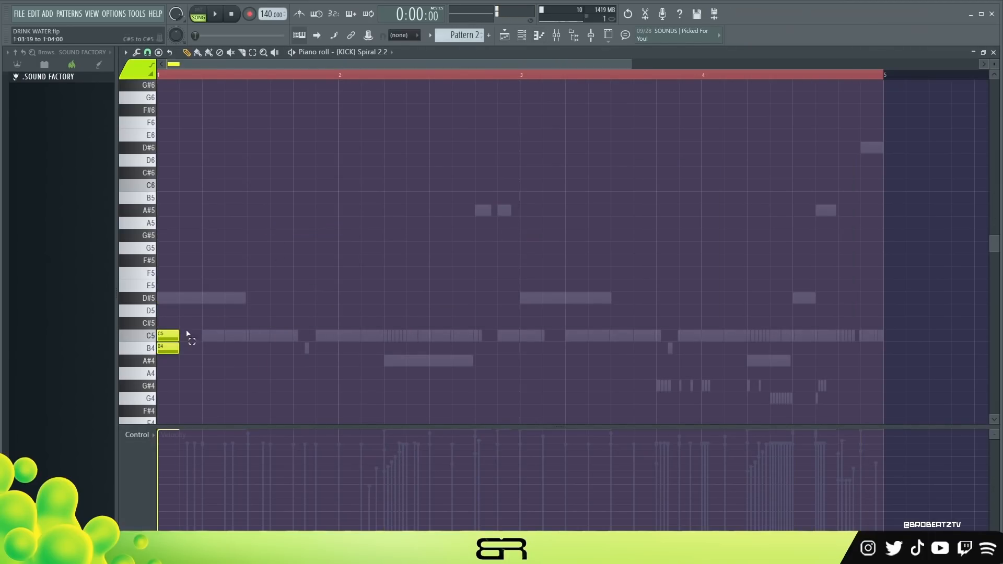
pyautogui.moveTo(190, 334); pyautogui.dragTo(173, 365)
# Step: Duplicate the stacked kick notes under the low 808 hits in bars 2 and 3 and all the 808 hits in bar 4
pyautogui.scroll(5, 215, 317)
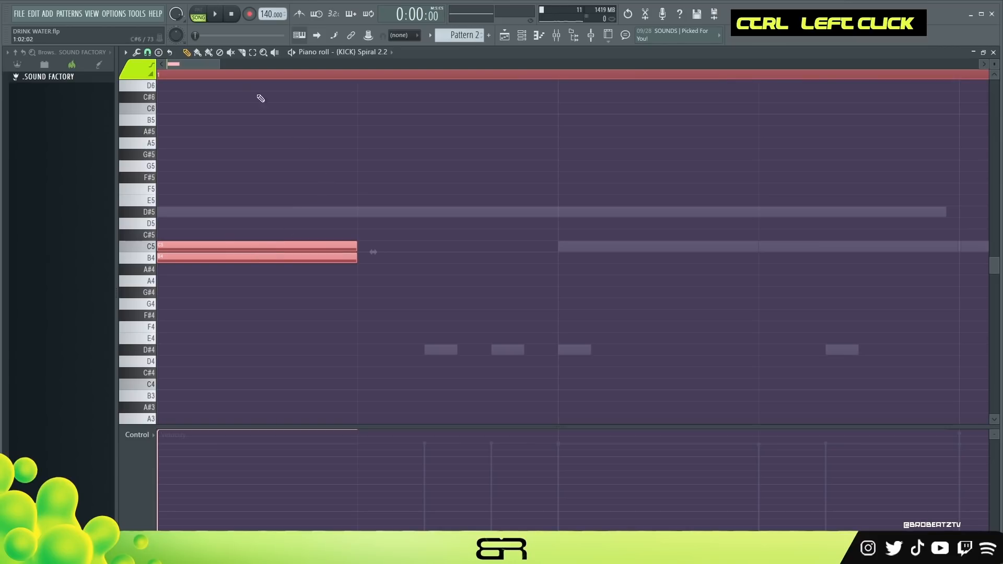
pyautogui.moveTo(222, 65); pyautogui.dragTo(201, 66)
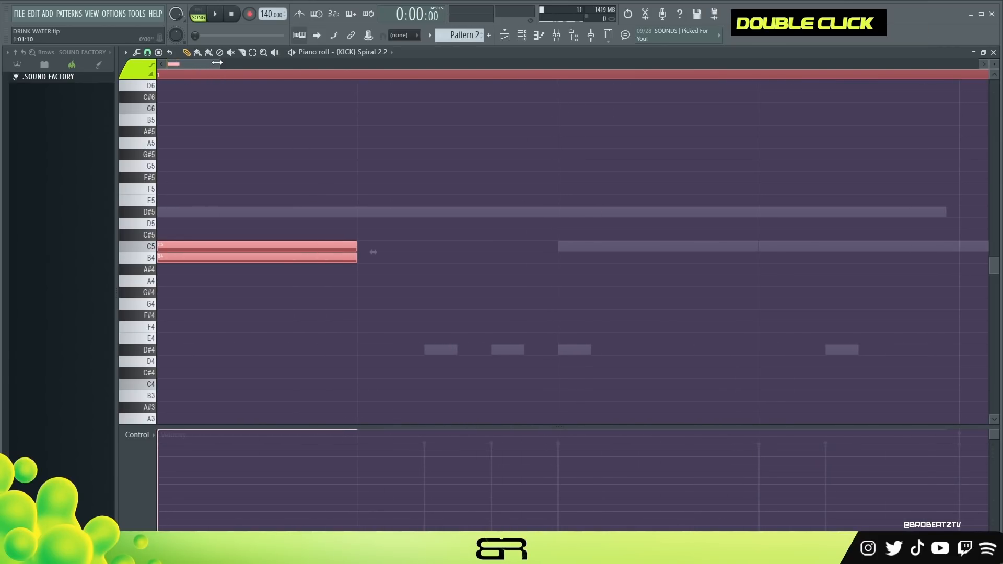
pyautogui.doubleClick(216, 63)
pyautogui.moveTo(229, 218); pyautogui.dragTo(583, 258)
pyautogui.rightClick(706, 329)
pyautogui.scroll(-2, 506, 78)
pyautogui.moveTo(731, 224); pyautogui.dragTo(817, 258)
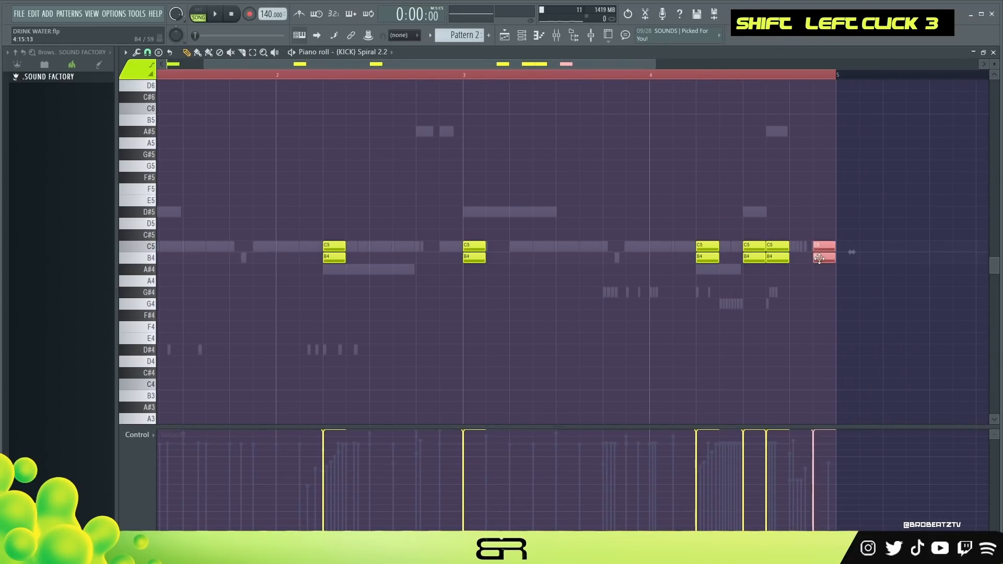
# Step: Shorten all kick notes to about half their length while the pattern plays
pyautogui.press('space')
pyautogui.hotkey('ctrl', 'a')
pyautogui.moveTo(484, 246); pyautogui.dragTo(473, 246)
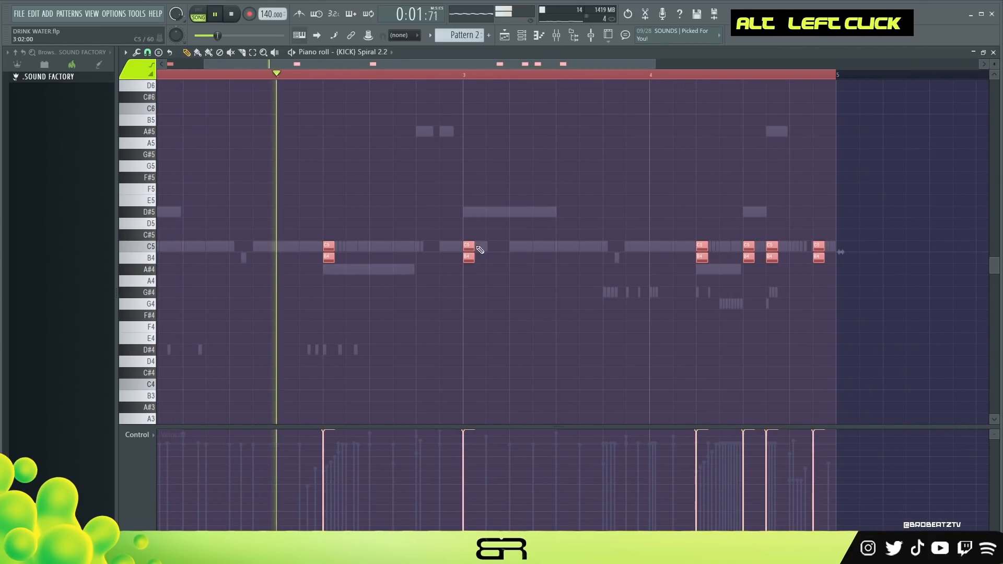
pyautogui.rightClick(490, 216)
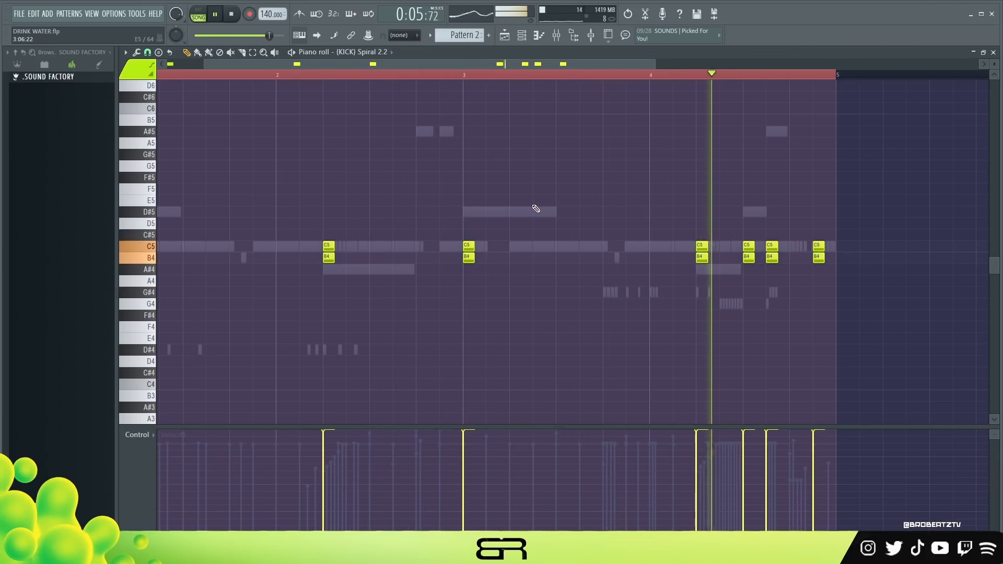
pyautogui.press('space')
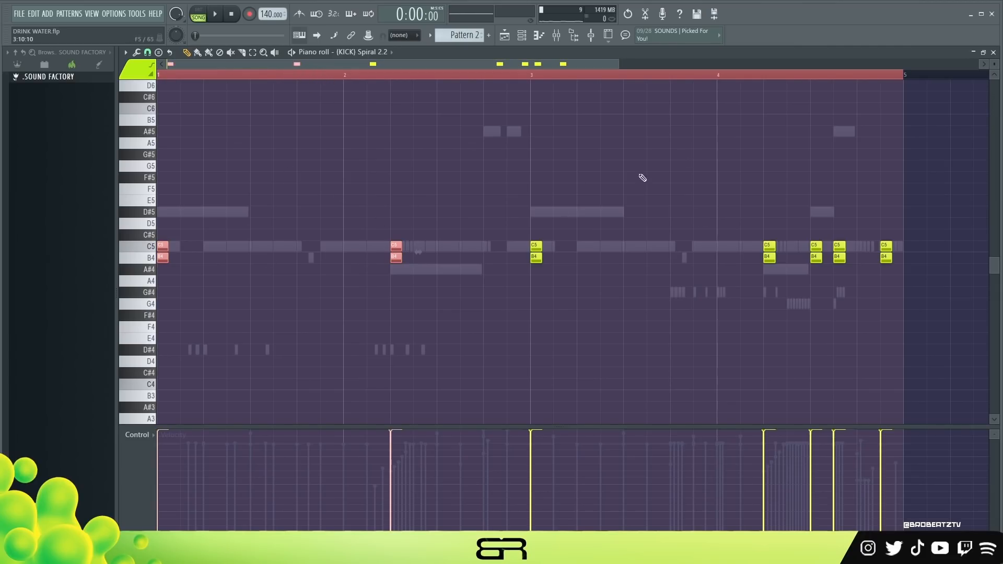
pyautogui.rightClick(236, 241)
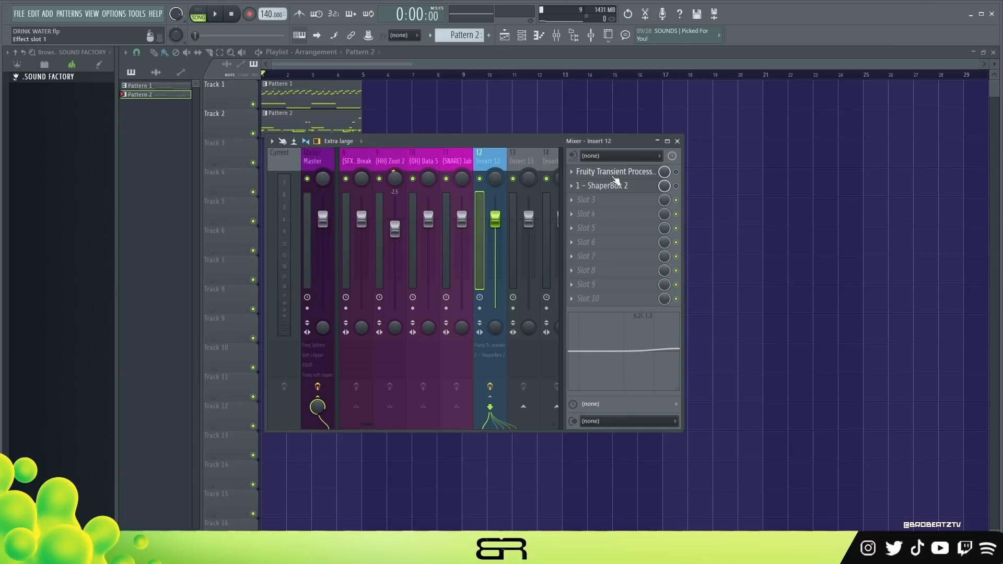
# Step: Enable Fruity Transient Processor on mixer Insert 12 and set its release to -35%
pyautogui.click(614, 176)
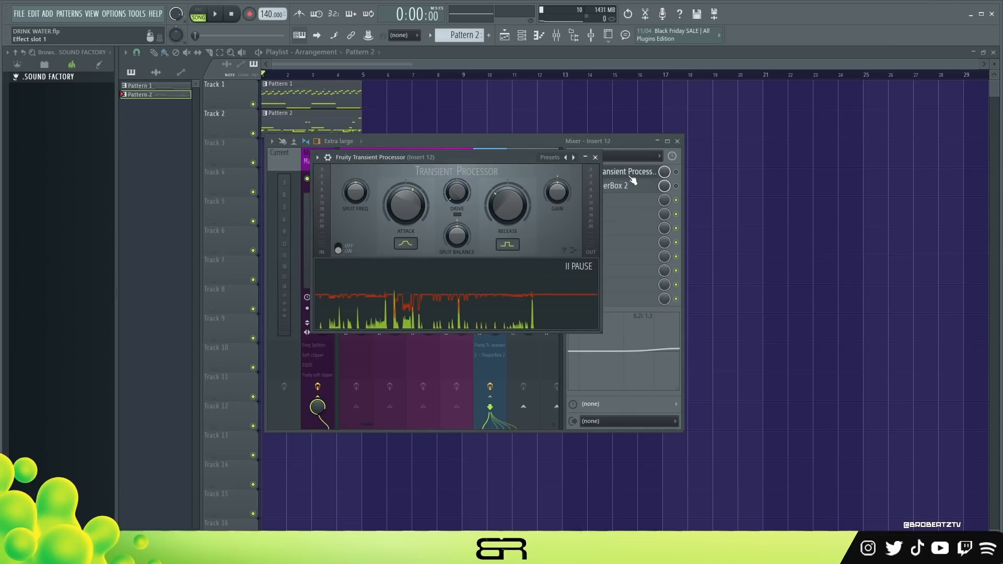
pyautogui.click(676, 172)
pyautogui.doubleClick(632, 175)
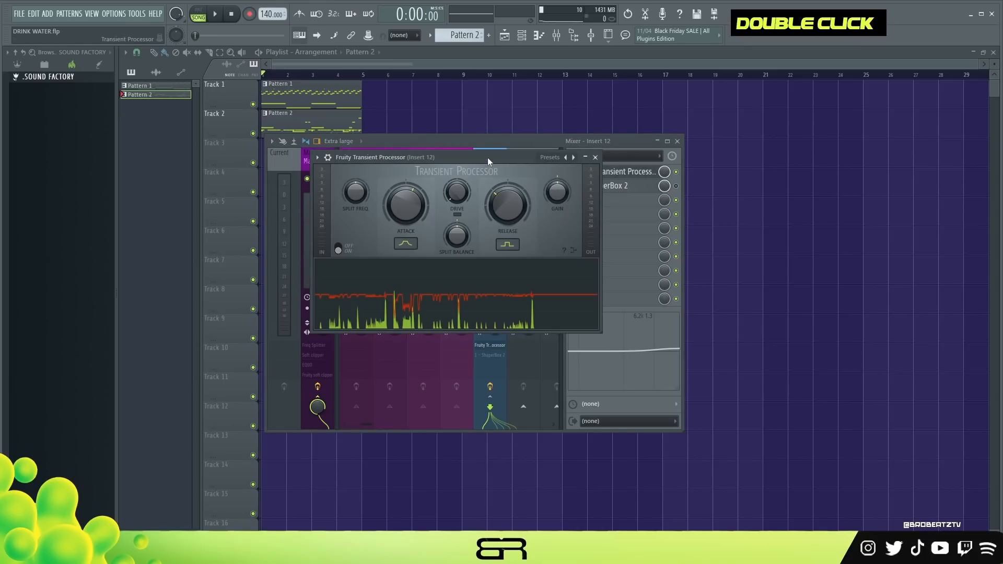
pyautogui.moveTo(462, 174); pyautogui.dragTo(462, 184)
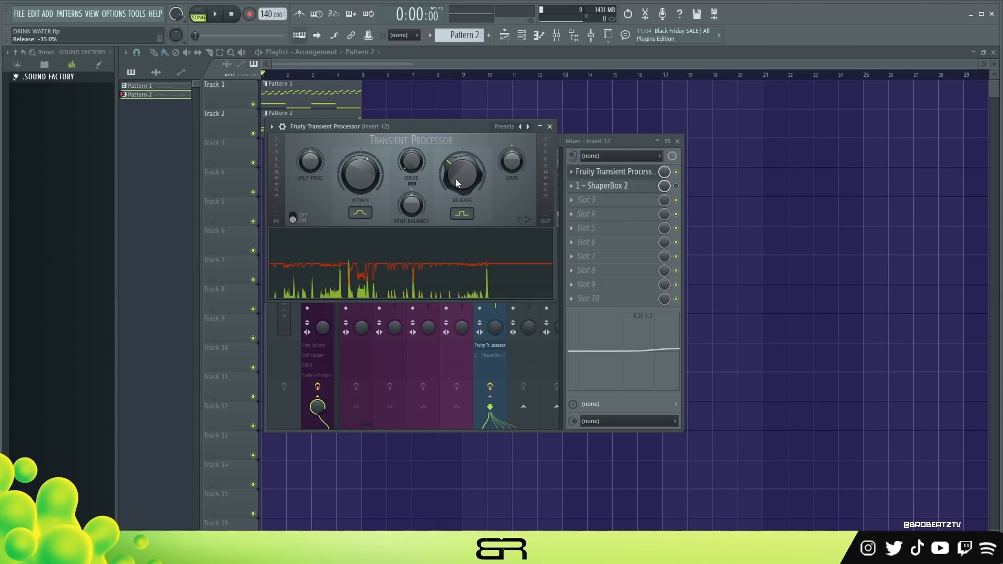
# Step: Audition the transient processor's release at 100% during playback, and bring it back down
pyautogui.press('space')
pyautogui.moveTo(455, 179); pyautogui.dragTo(456, 156)
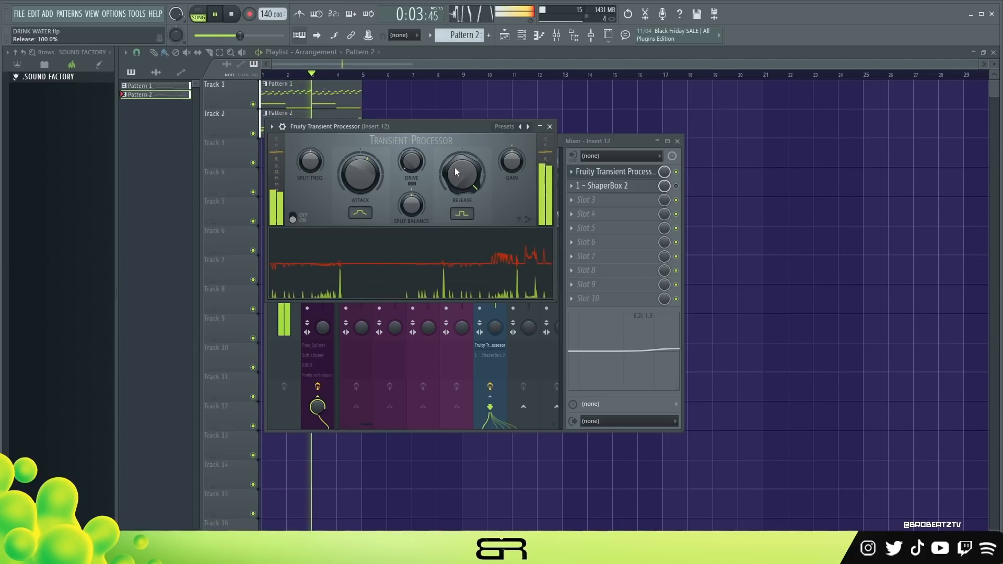
pyautogui.press('space')
pyautogui.moveTo(461, 158); pyautogui.dragTo(461, 180)
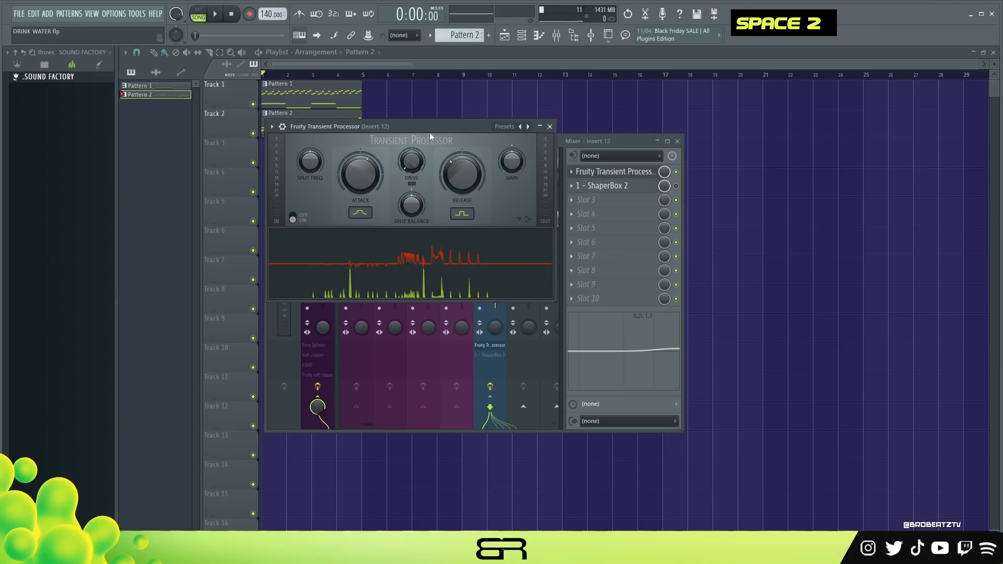
# Step: Close the transient processor, enable ShaperBox 2 on Insert 12, and open its window
pyautogui.moveTo(429, 128); pyautogui.dragTo(432, 150)
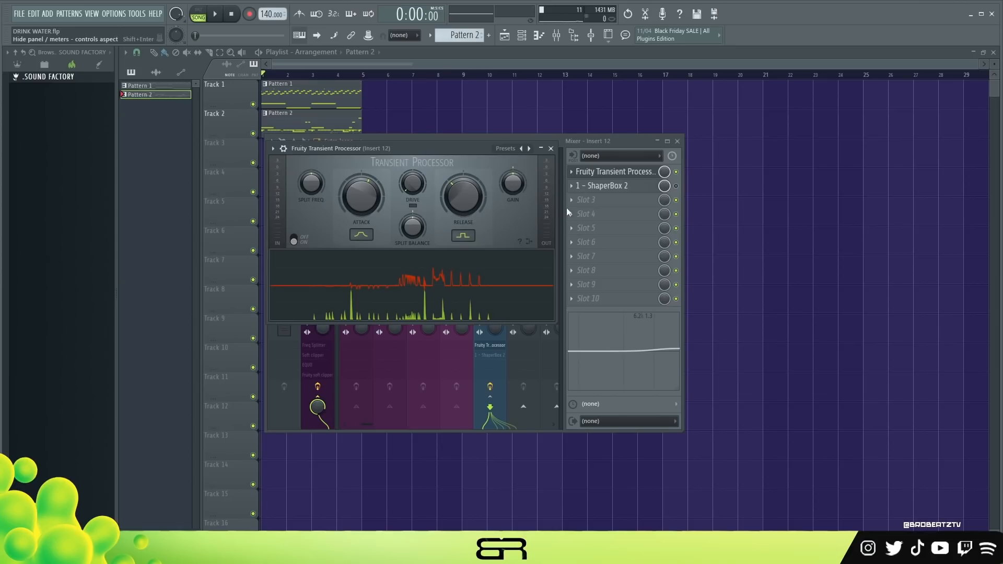
pyautogui.click(551, 148)
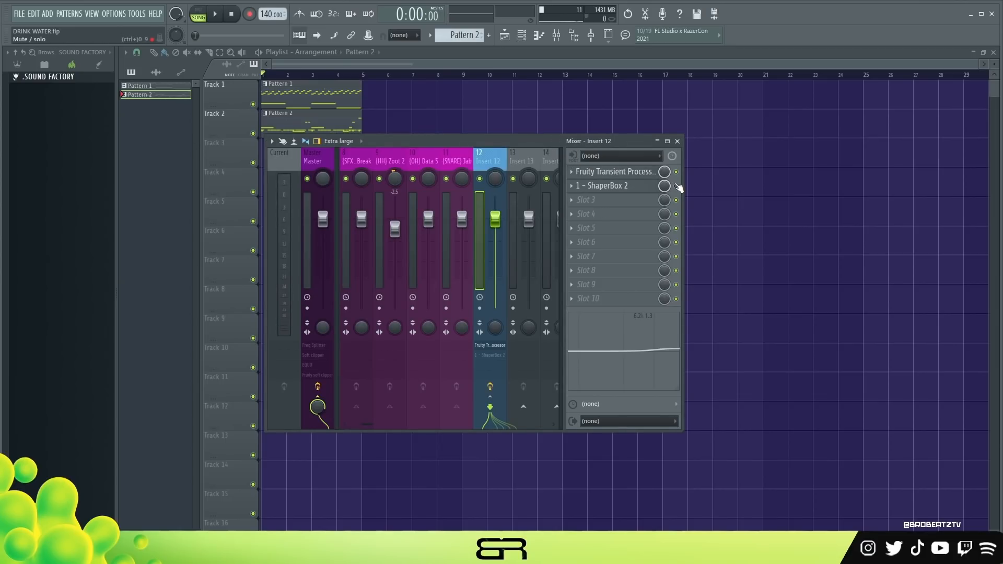
pyautogui.click(676, 186)
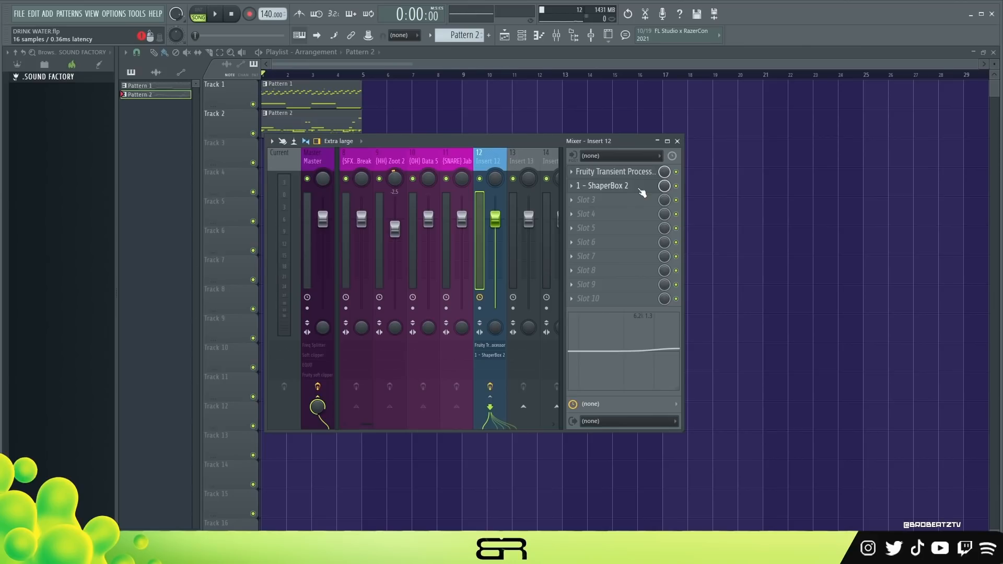
pyautogui.click(640, 188)
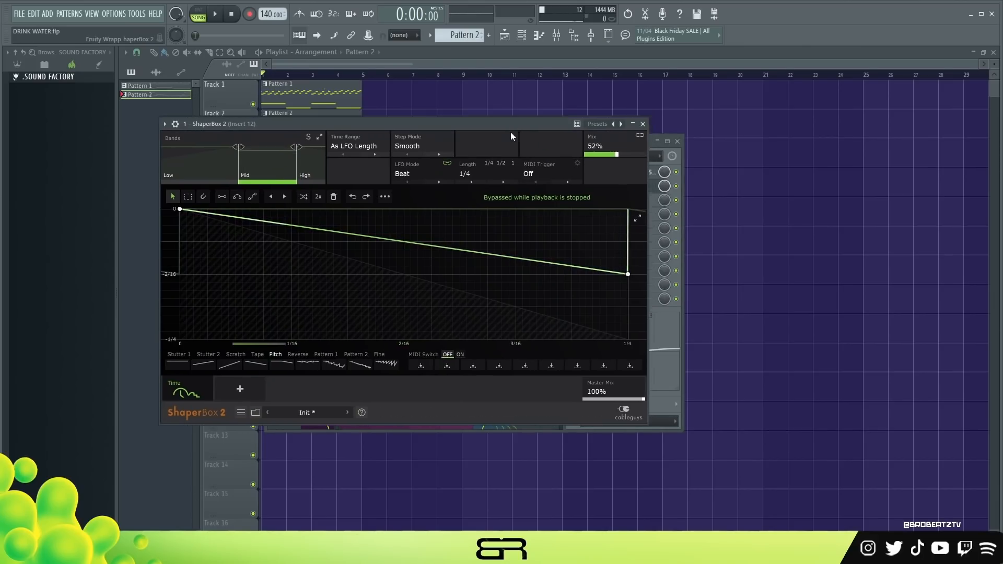
pyautogui.moveTo(511, 124); pyautogui.dragTo(565, 92)
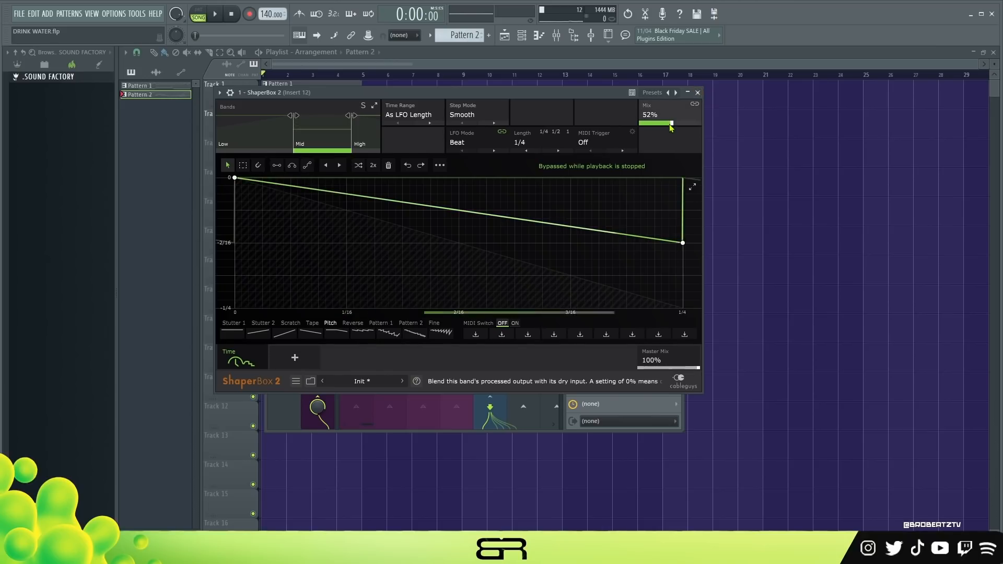
# Step: Close the ShaperBox 2 window, audition the song briefly through the Insert 12 effects, and bring up the channel rack
pyautogui.click(698, 93)
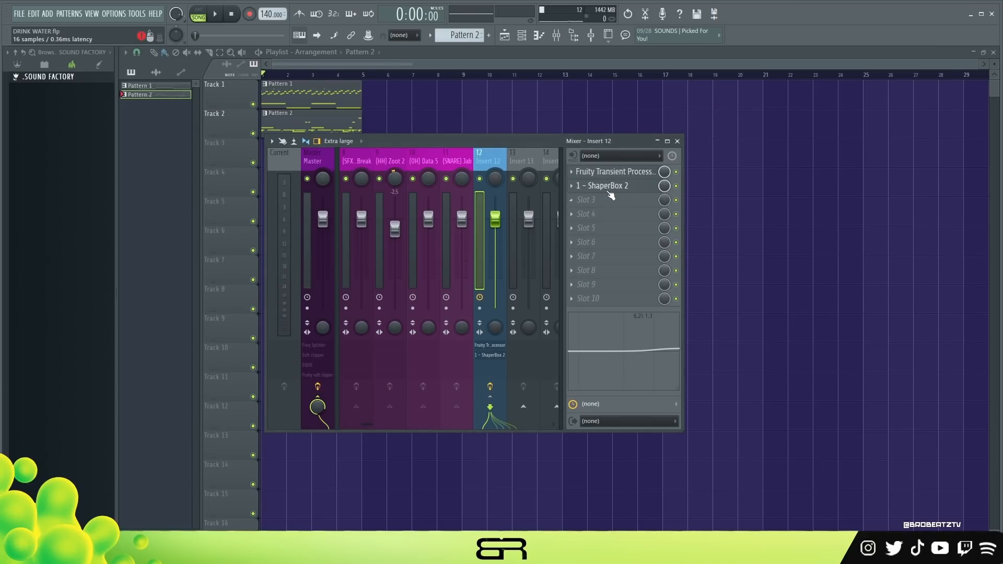
pyautogui.press('space')
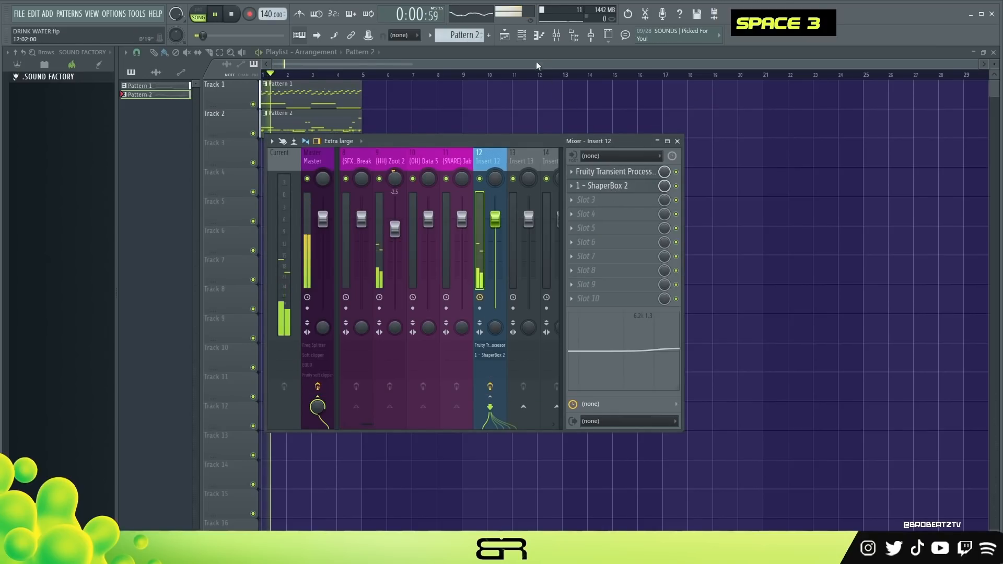
pyautogui.click(524, 36)
pyautogui.press('space')
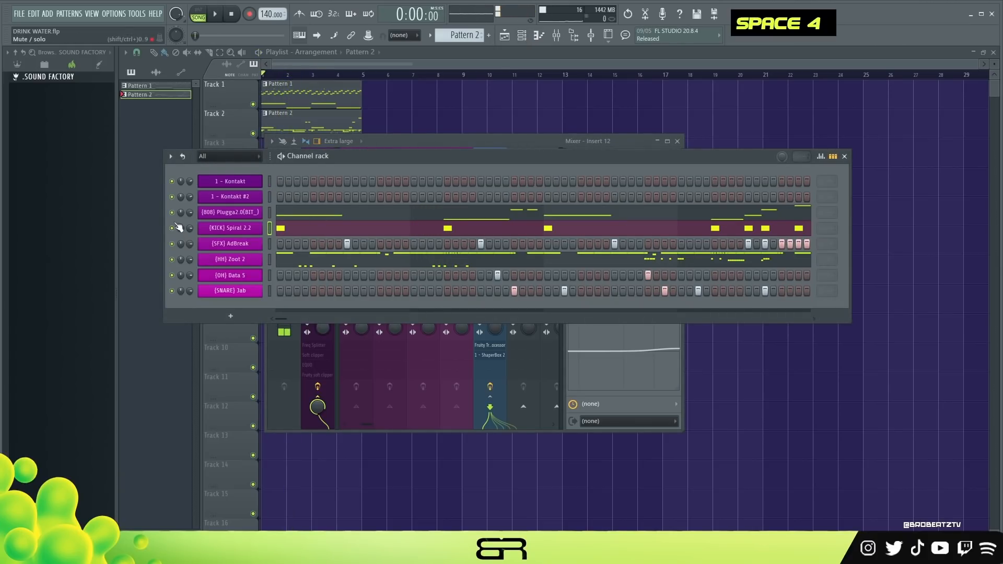
# Step: Mute the 808 and kick channels and audition the remaining parts through the Insert 12 effects
pyautogui.click(171, 229)
pyautogui.moveTo(483, 159); pyautogui.dragTo(476, 314)
pyautogui.press('space')
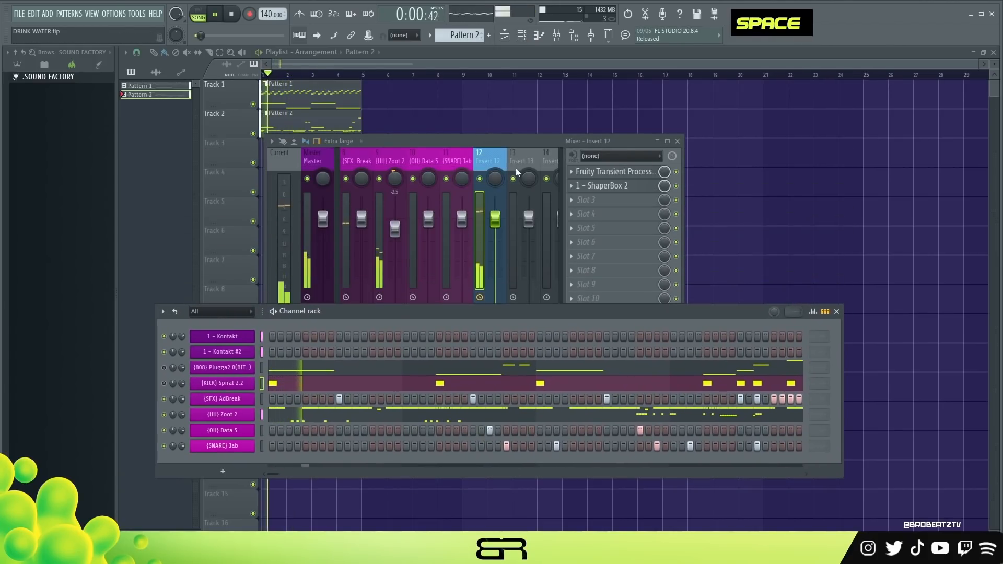
pyautogui.click(517, 143)
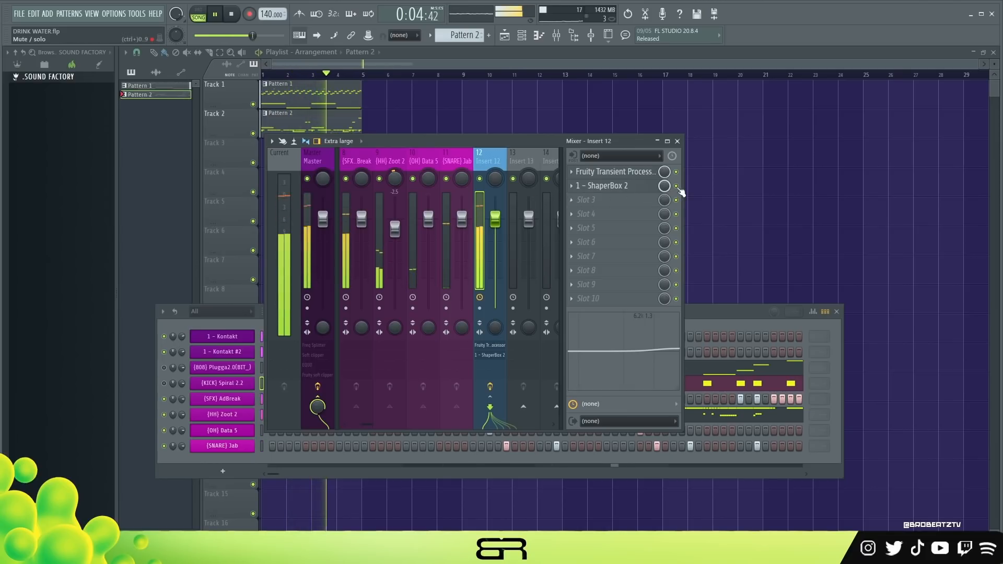
pyautogui.press('space')
# Step: Close the channel rack and select the Master track in the mixer to show its effect chain
pyautogui.moveTo(723, 314); pyautogui.dragTo(745, 273)
pyautogui.click(553, 158)
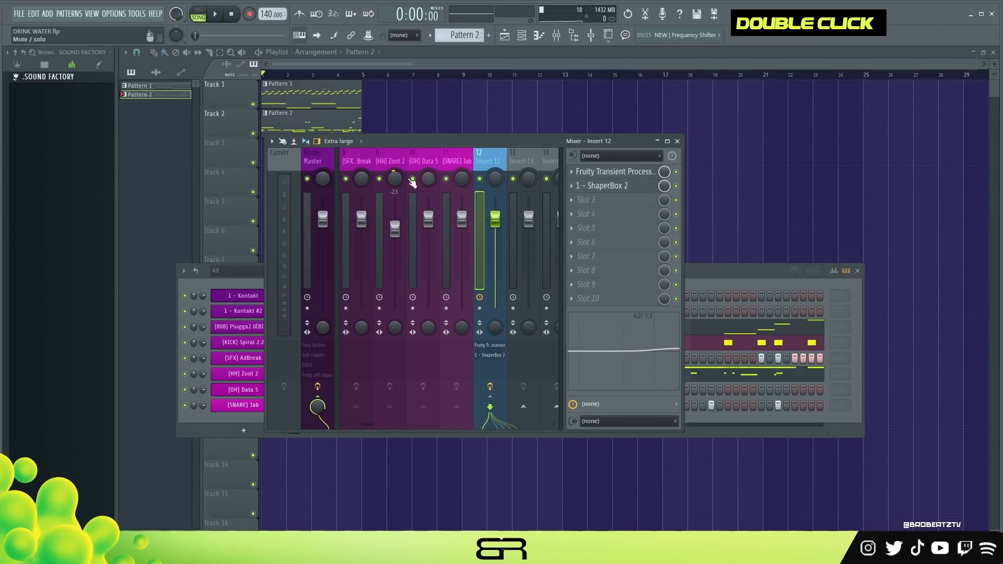
pyautogui.click(309, 157)
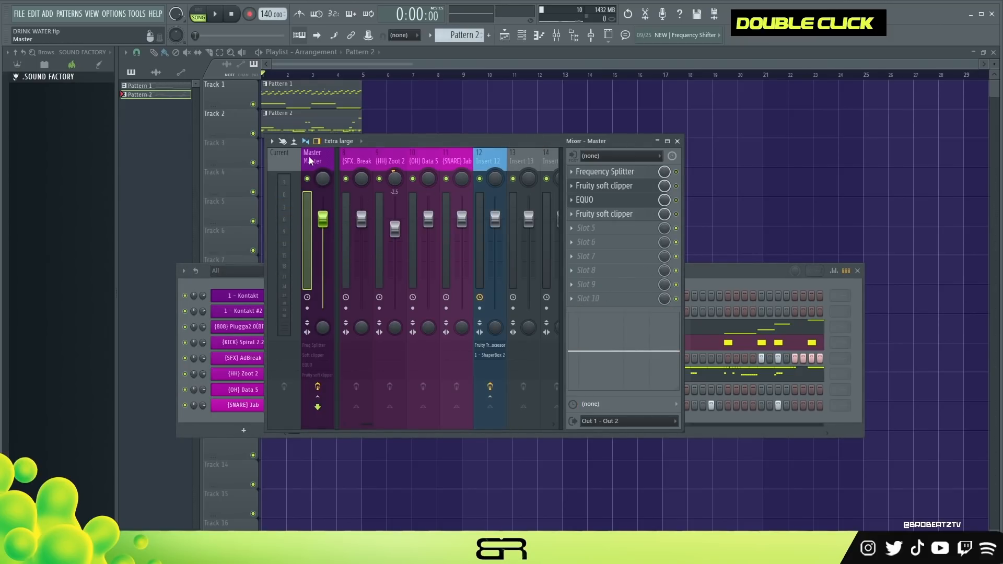
pyautogui.click(858, 271)
pyautogui.moveTo(567, 143); pyautogui.dragTo(572, 136)
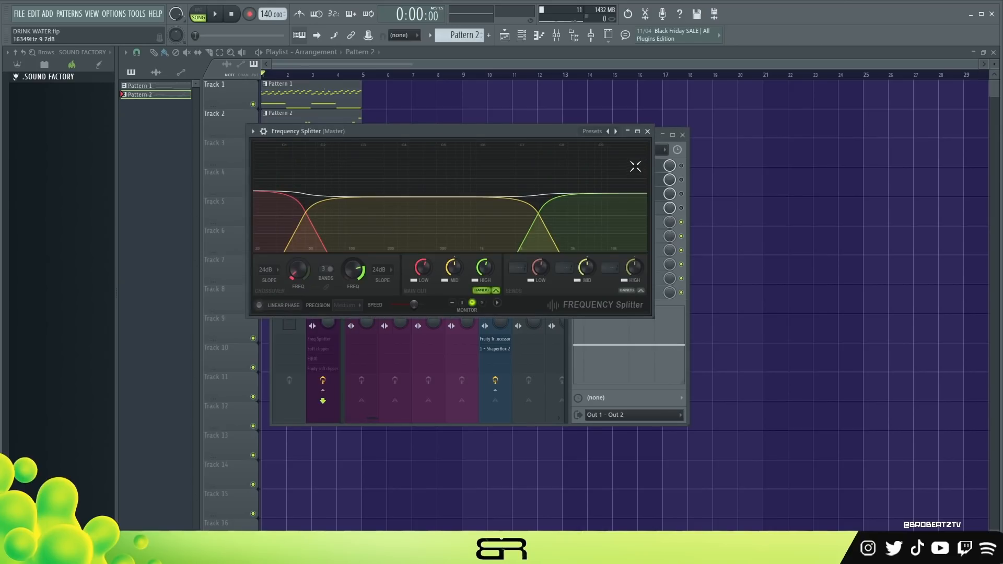
# Step: Enable Frequency Splitter on the Master track and place its open window clear of the effect slots
pyautogui.moveTo(547, 134); pyautogui.dragTo(468, 152)
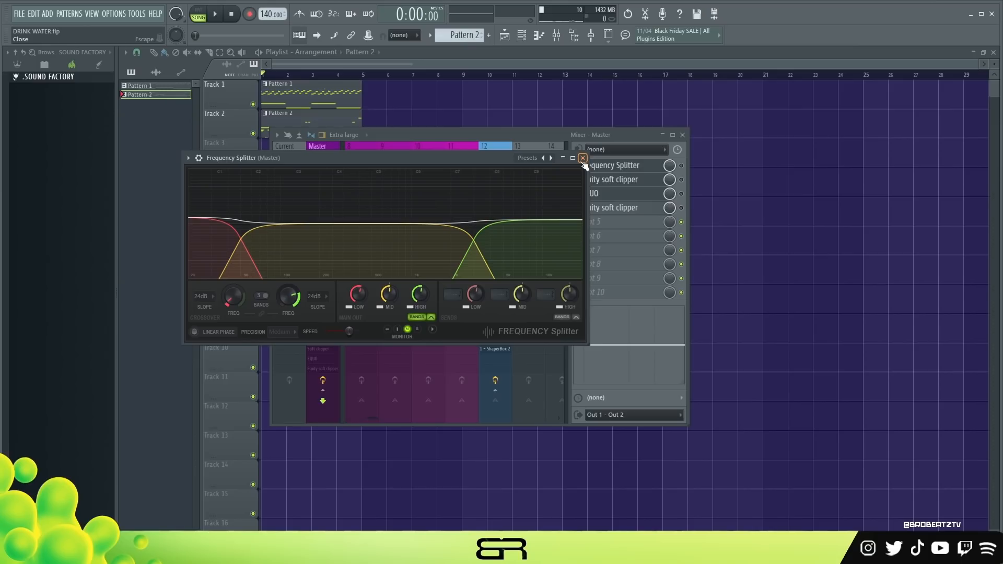
pyautogui.click(583, 158)
pyautogui.doubleClick(632, 166)
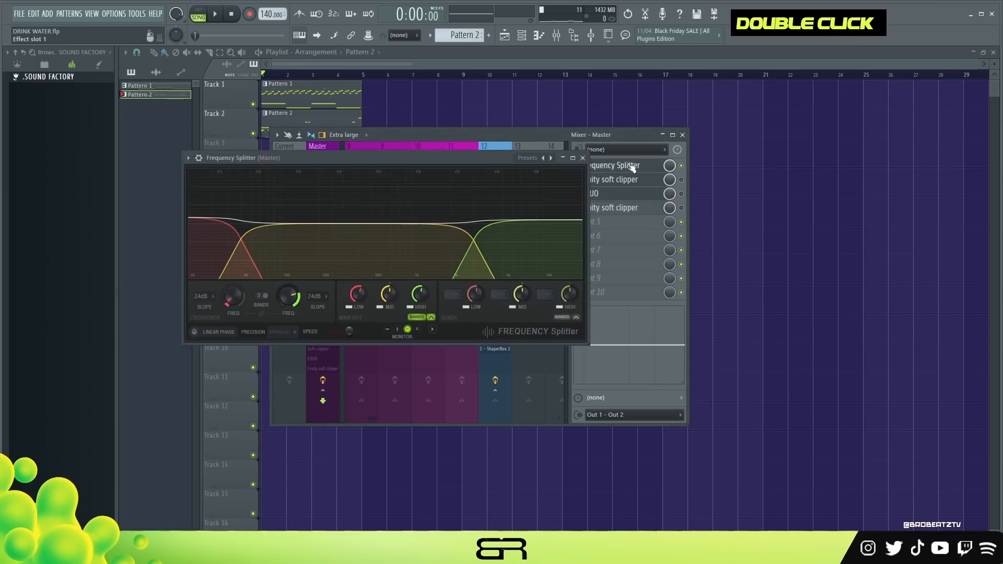
pyautogui.moveTo(459, 161)
pyautogui.mouseDown()
pyautogui.moveTo(473, 182)
pyautogui.moveTo(447, 152)
pyautogui.mouseUp()
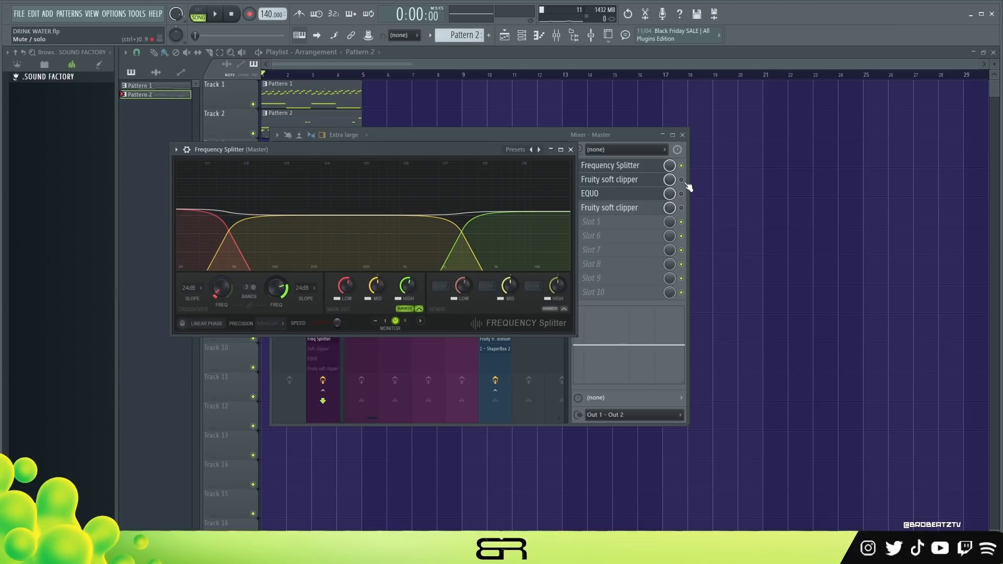
# Step: Enable the Master's first Fruity soft clipper, open it to review the threshold control, and close it
pyautogui.click(646, 183)
pyautogui.doubleClick(643, 182)
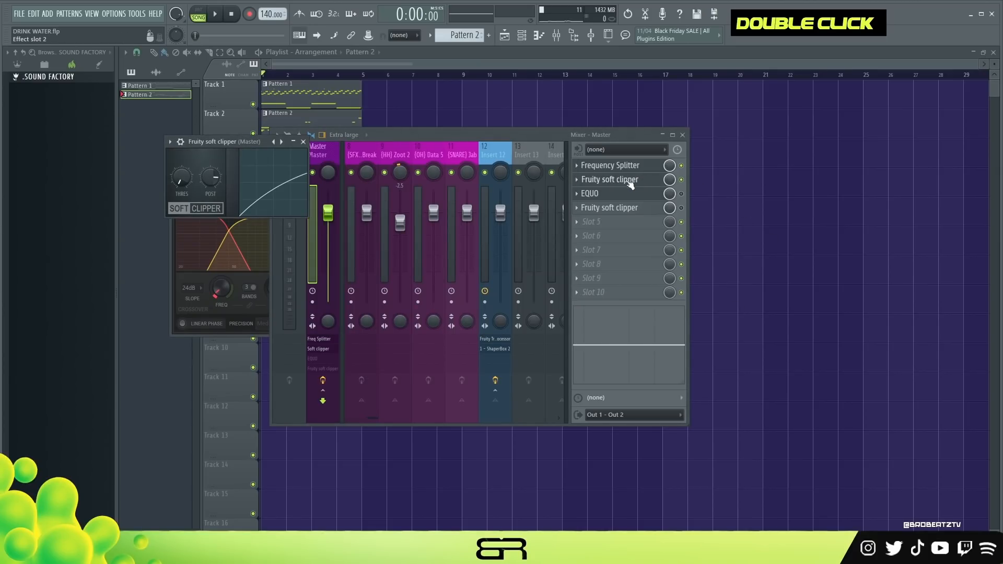
pyautogui.moveTo(230, 142); pyautogui.dragTo(331, 179)
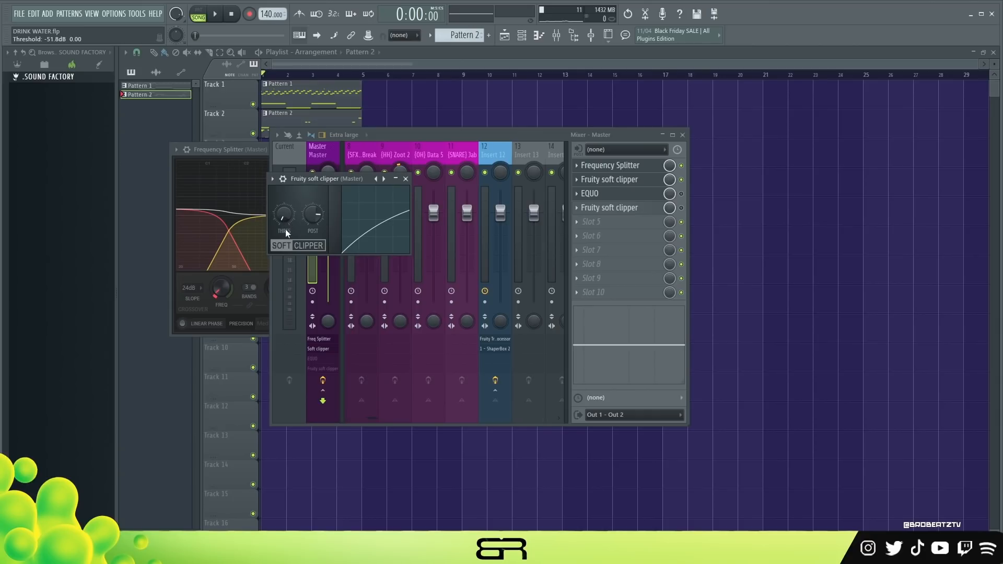
pyautogui.moveTo(284, 226); pyautogui.dragTo(284, 215)
pyautogui.press('Escape')
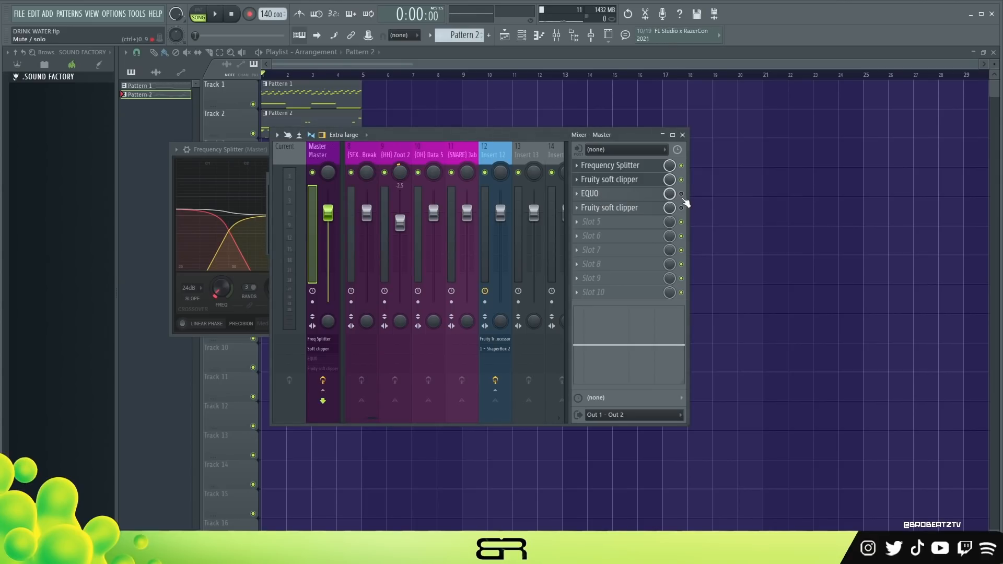
# Step: Enable EQUO on the Master track and open its graphic EQ curve for review
pyautogui.doubleClick(650, 198)
pyautogui.moveTo(441, 162); pyautogui.dragTo(409, 163)
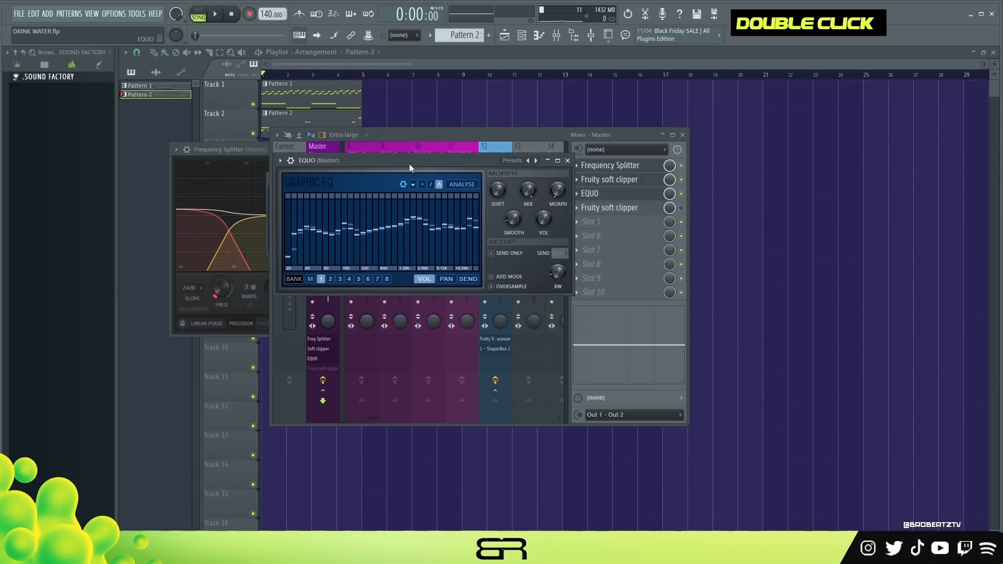
pyautogui.moveTo(348, 160); pyautogui.dragTo(330, 167)
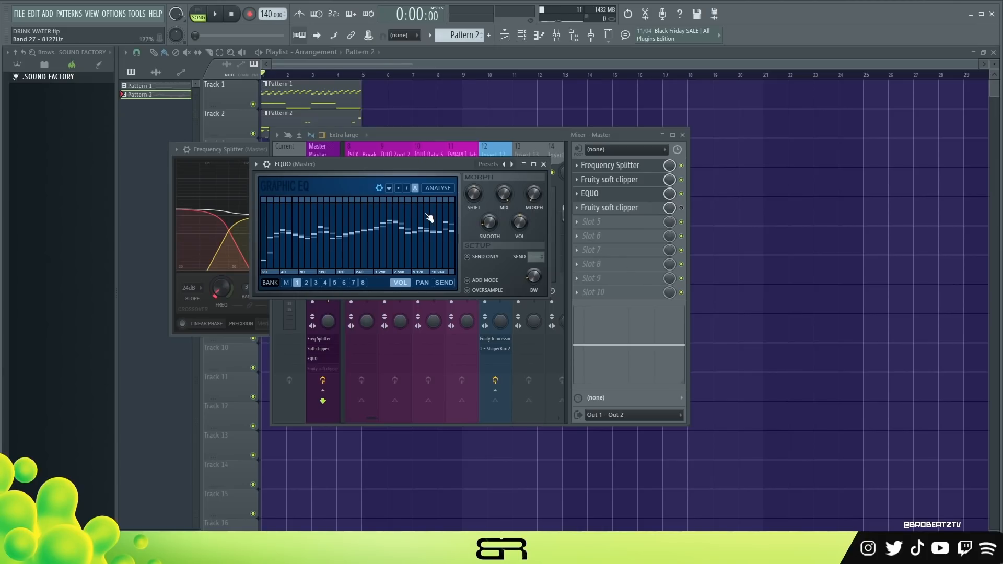
# Step: Enable and open the Fruity soft clipper in the Master's slot 4, and play the song through the full chain
pyautogui.doubleClick(627, 208)
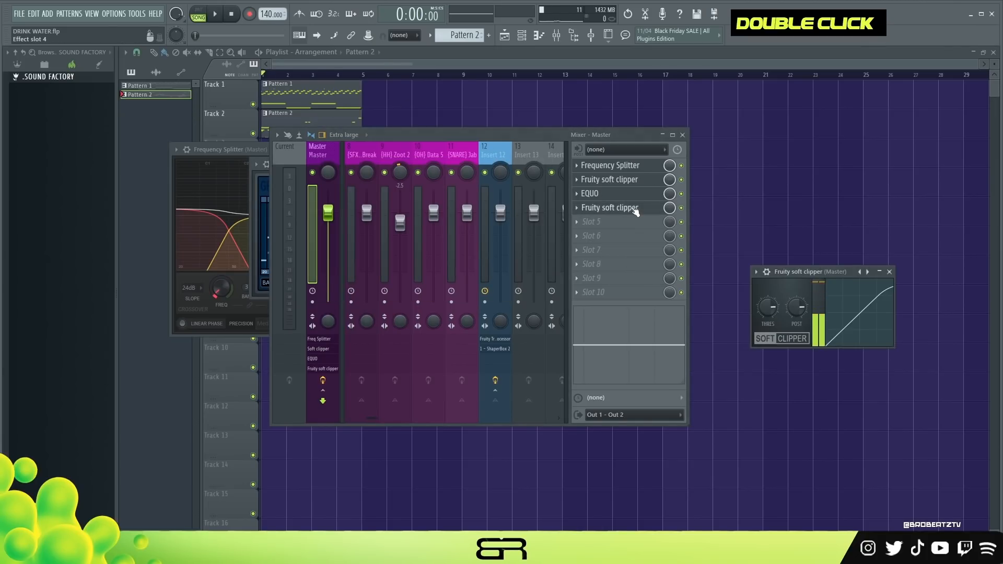
pyautogui.moveTo(788, 271); pyautogui.dragTo(360, 142)
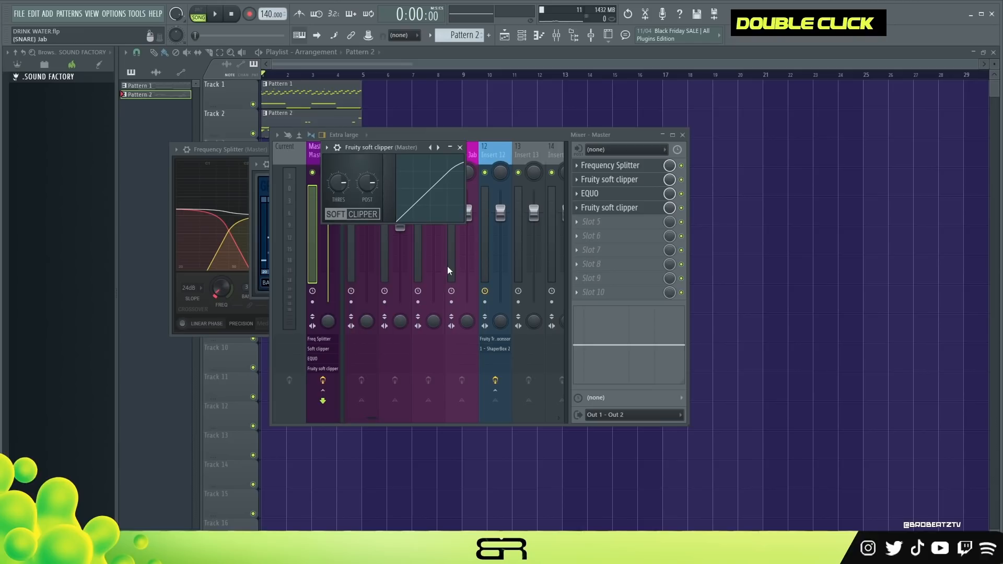
pyautogui.press('space')
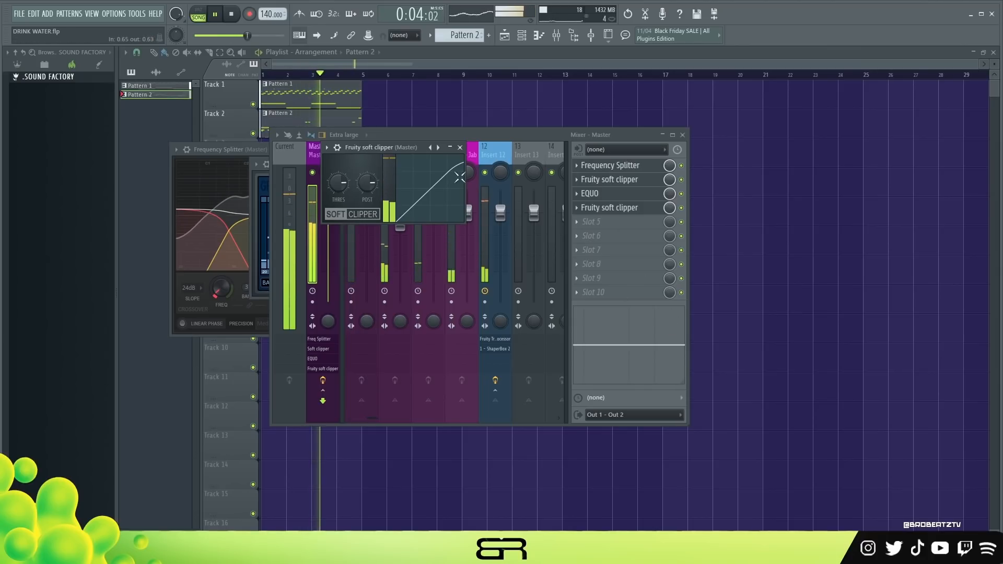
pyautogui.moveTo(412, 147); pyautogui.dragTo(500, 228)
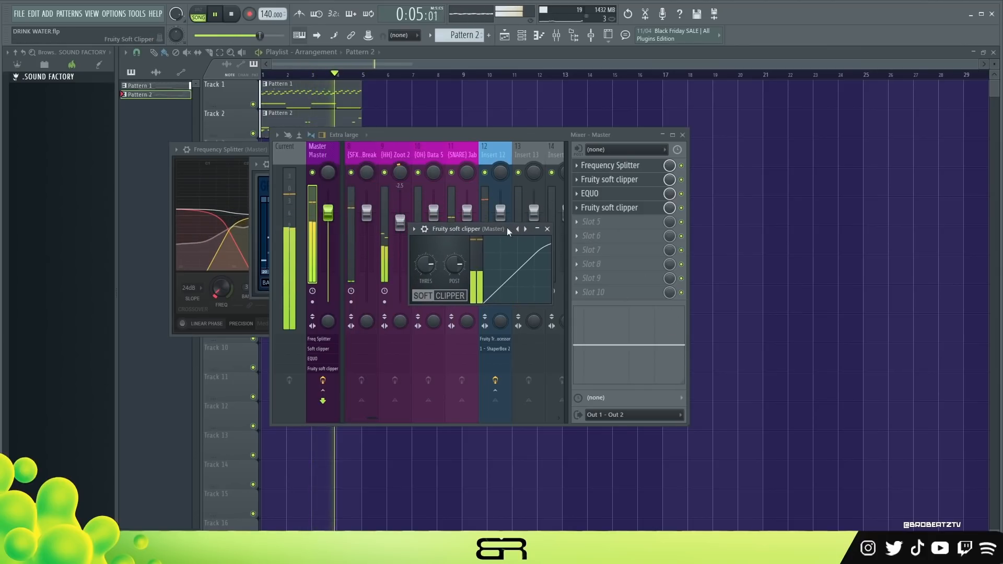
# Step: Disable ShaperBox 2 on Insert 12, reselect the Master track, and restart playback
pyautogui.click(500, 150)
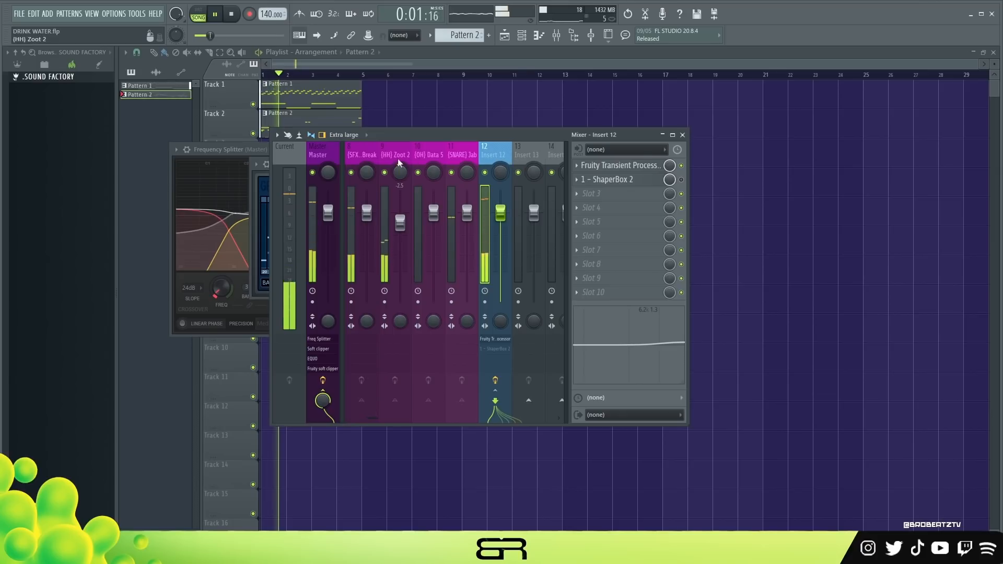
pyautogui.click(322, 155)
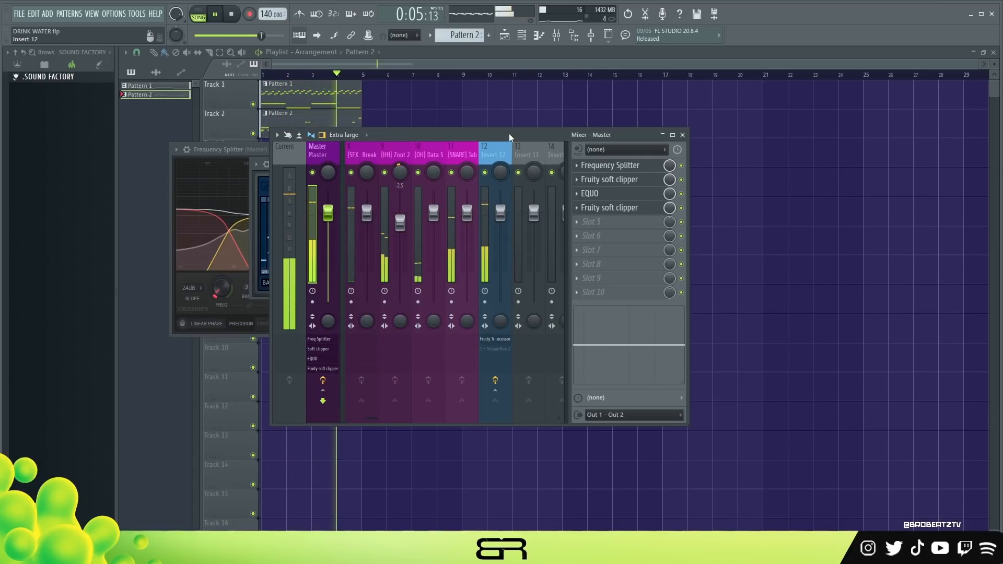
pyautogui.press('space')
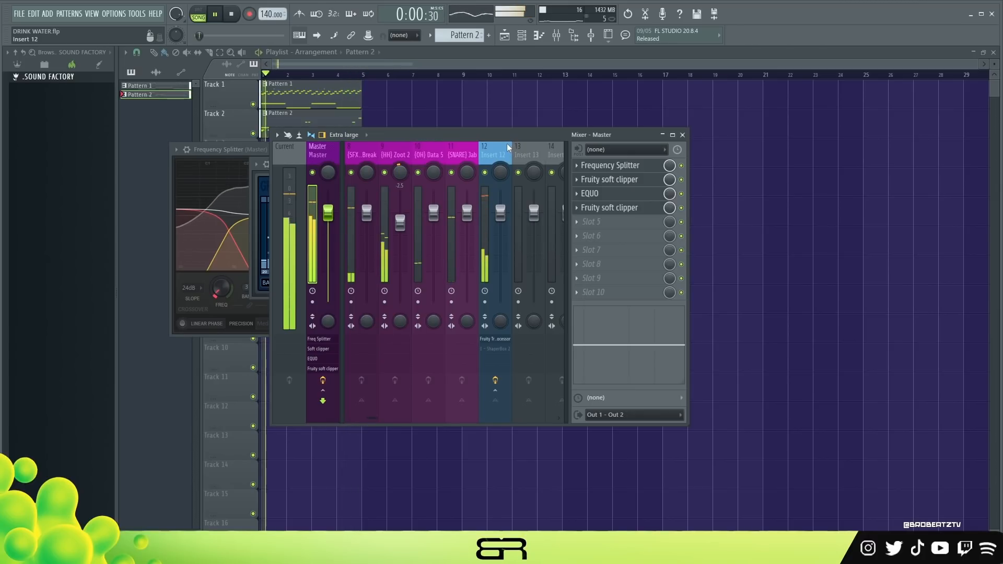